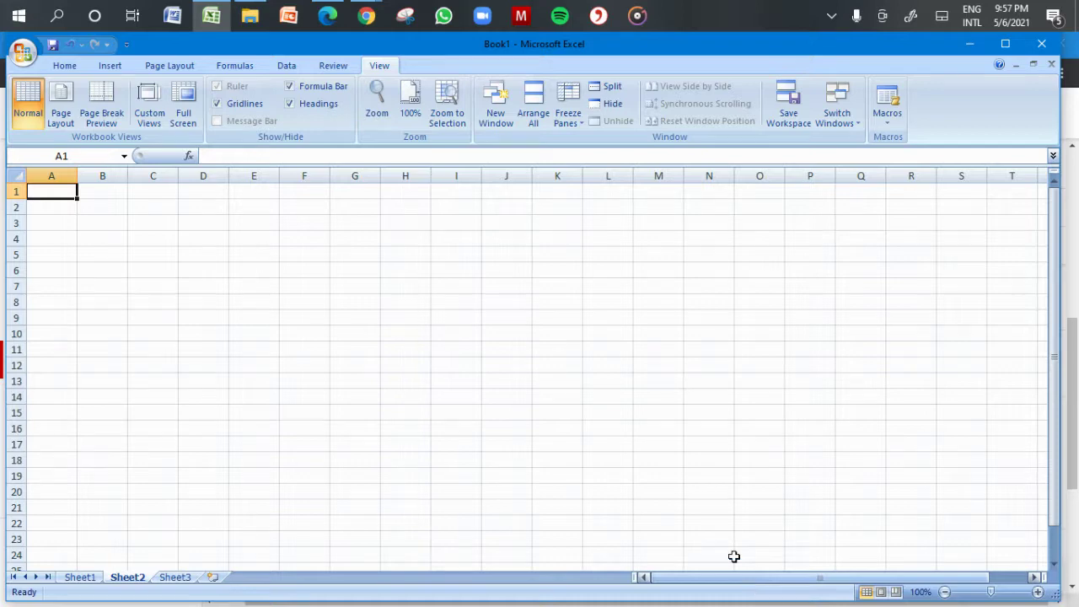
# - Switch to the IAS 21 PDF in Edge and enlarge page 10 to read the foreign loan question
pyautogui.click(328, 16)
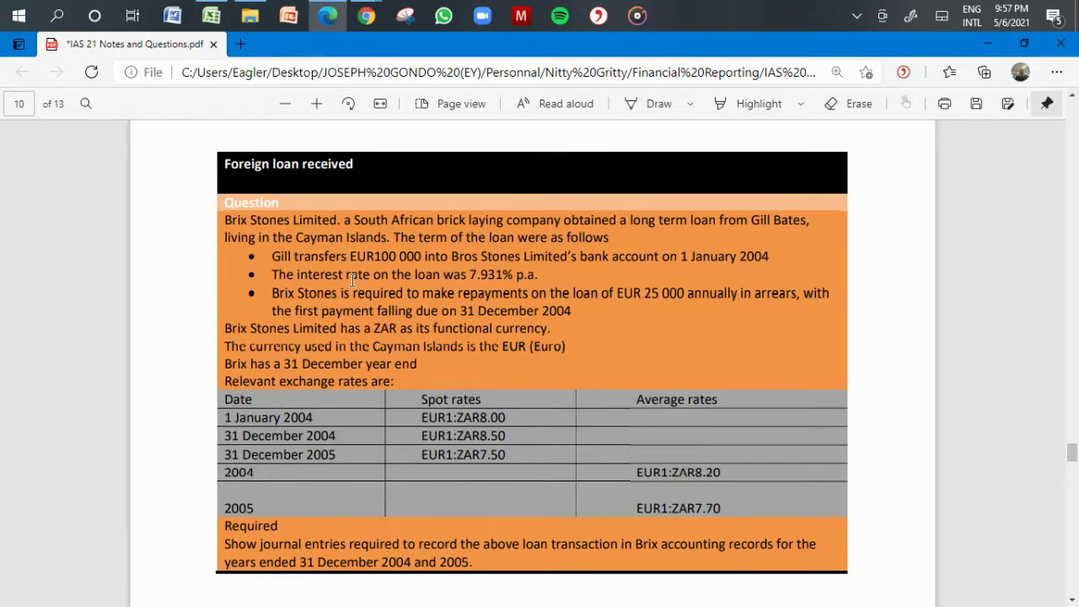
pyautogui.click(317, 105)
pyautogui.scroll(-1, 319, 109)
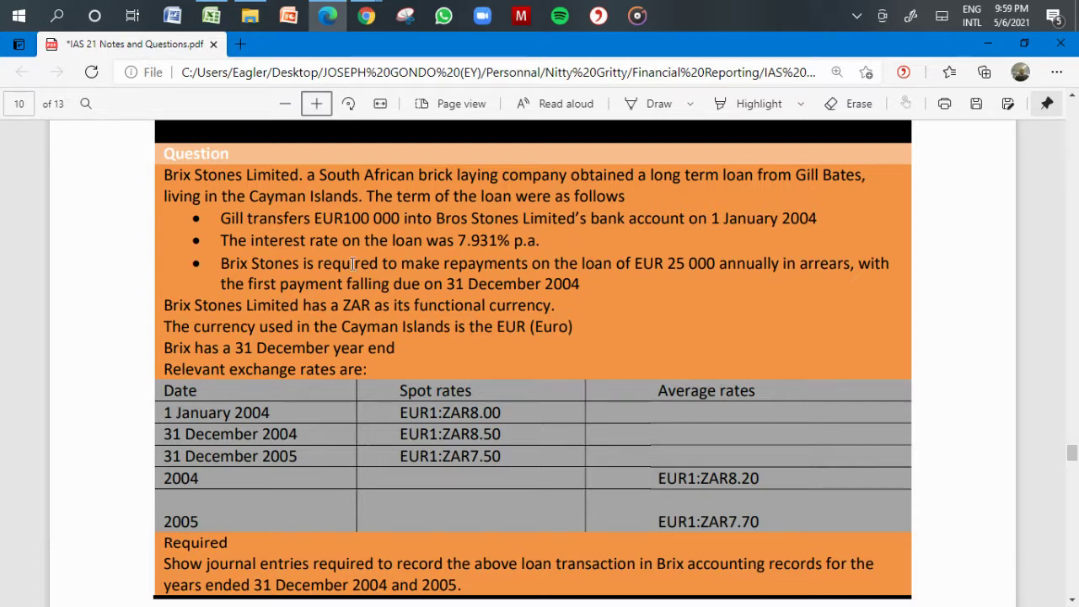
# - Return to the Excel workbook and review the foreign loan procedure listed on Sheet1, starting with the amortisation table step
pyautogui.click(210, 15)
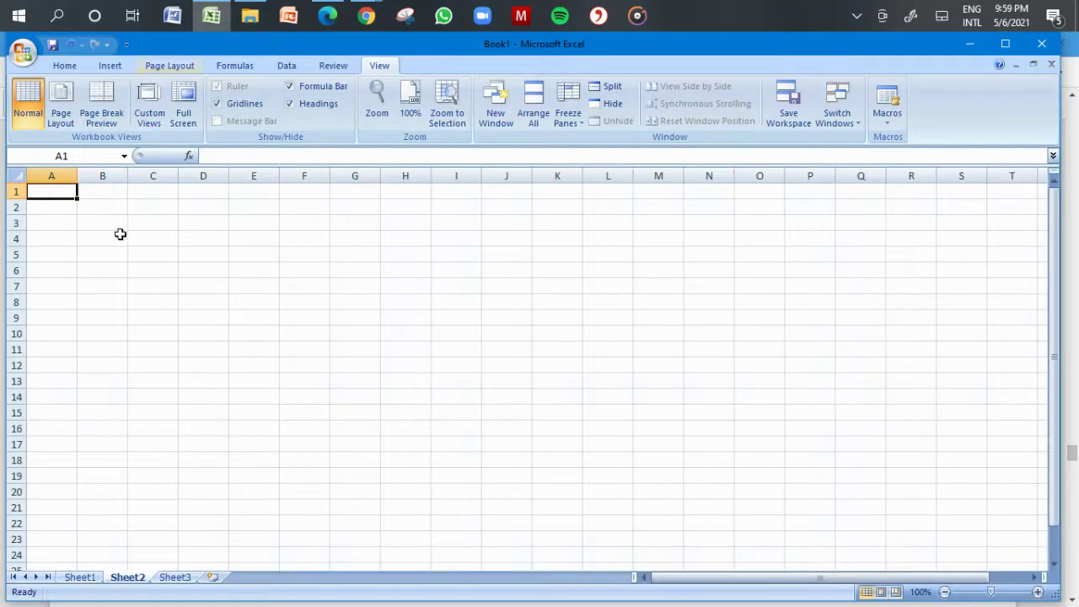
pyautogui.click(79, 577)
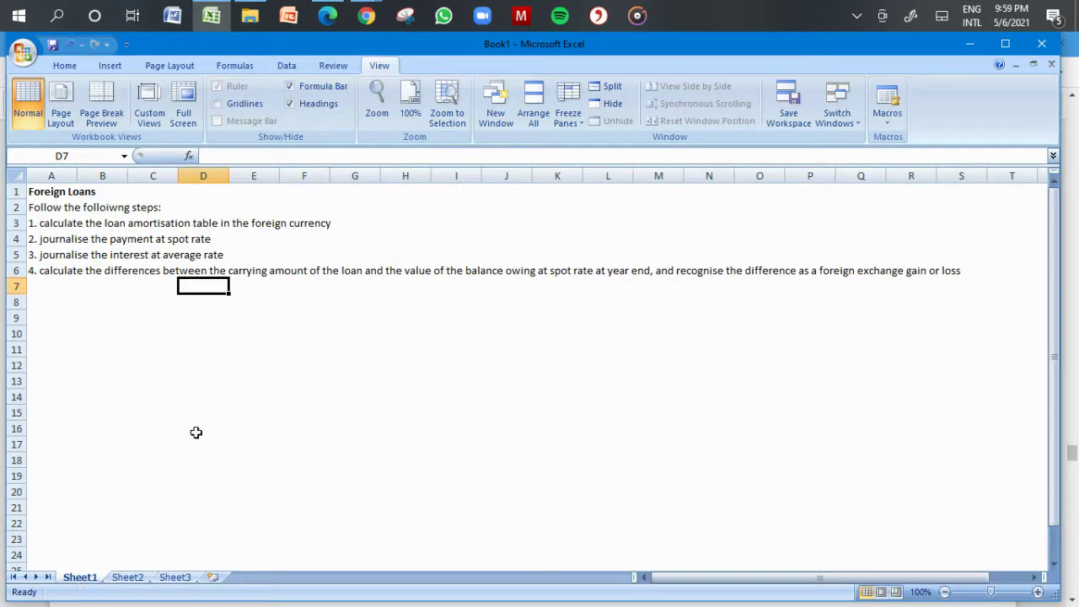
pyautogui.click(236, 413)
pyautogui.click(53, 221)
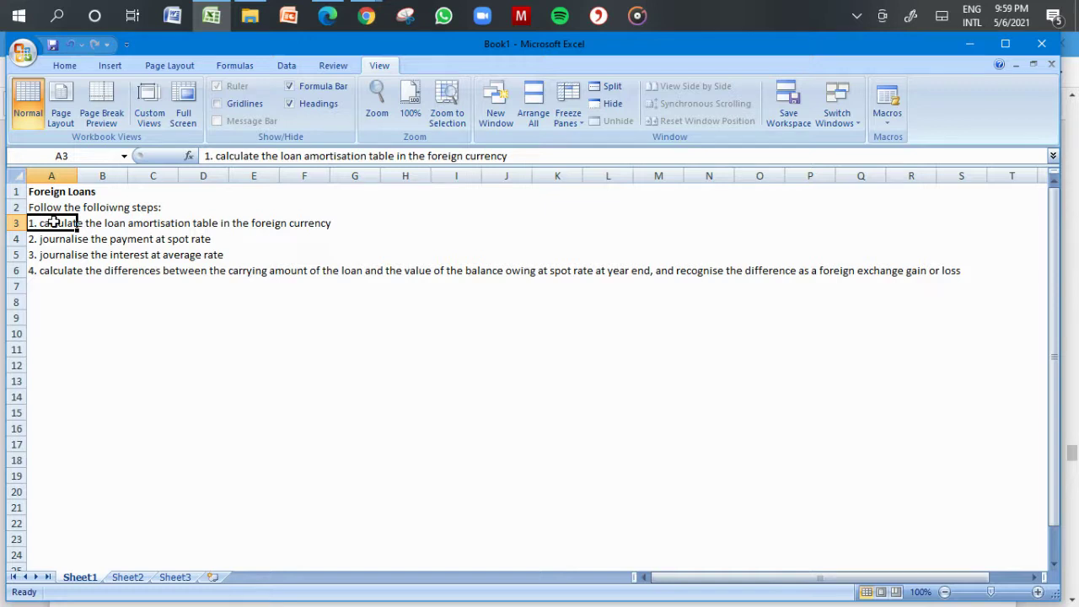
# - Enter the table headings Period in A9 and Opening Balance in B9, checking the loan question in the PDF
pyautogui.click(51, 314)
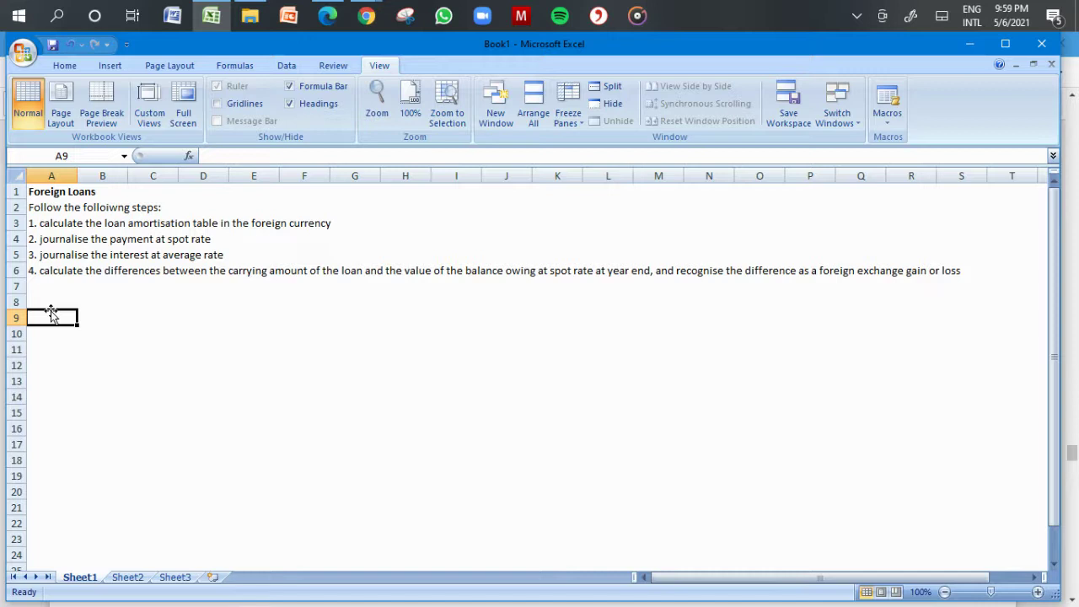
pyautogui.write('Per')
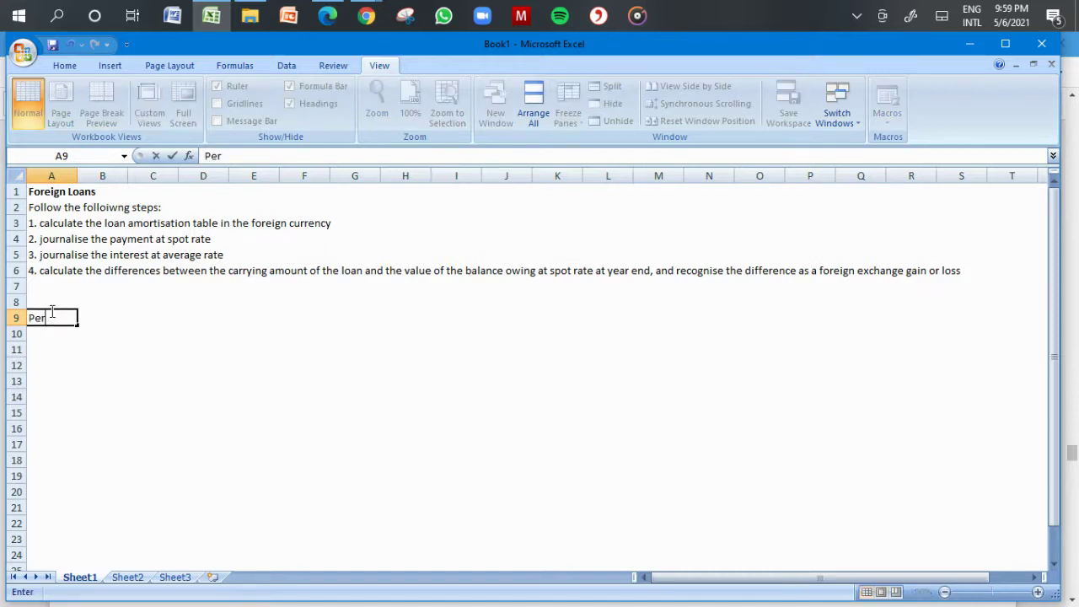
pyautogui.write('iod')
pyautogui.press('Tab')
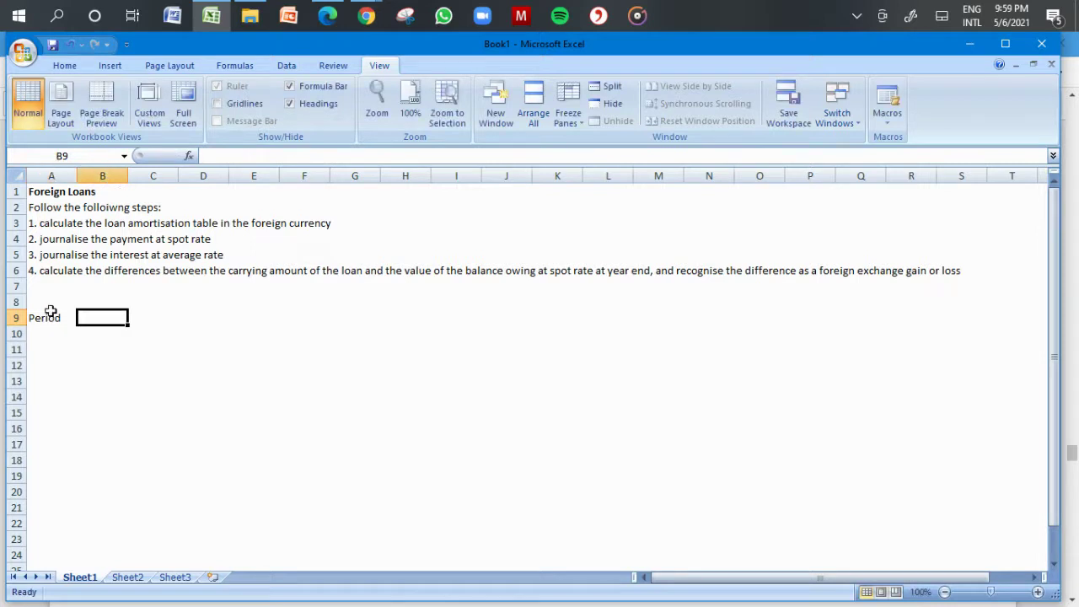
pyautogui.click(329, 16)
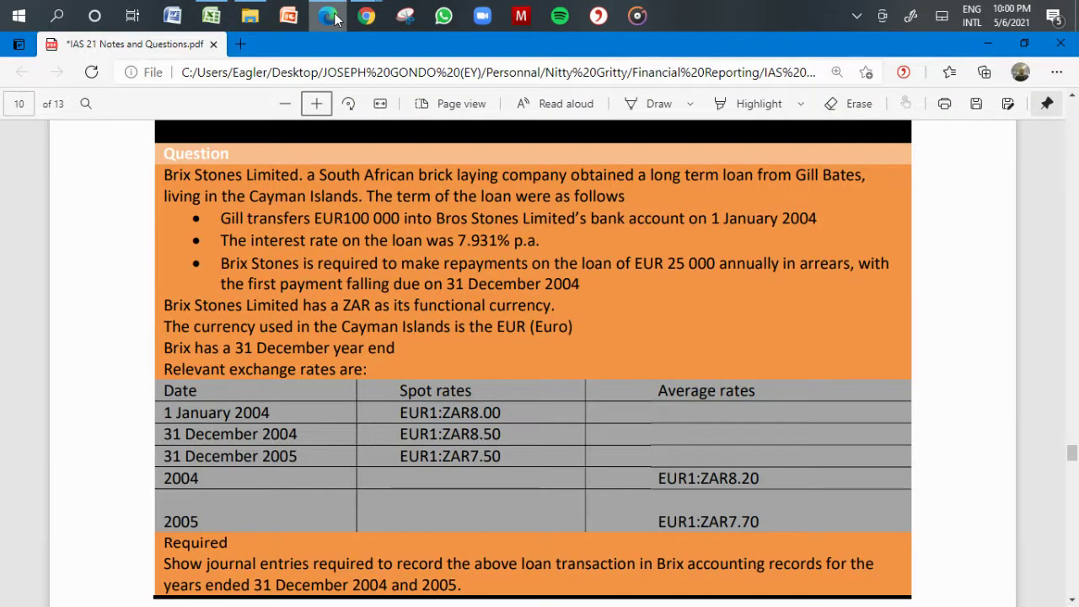
pyautogui.click(335, 17)
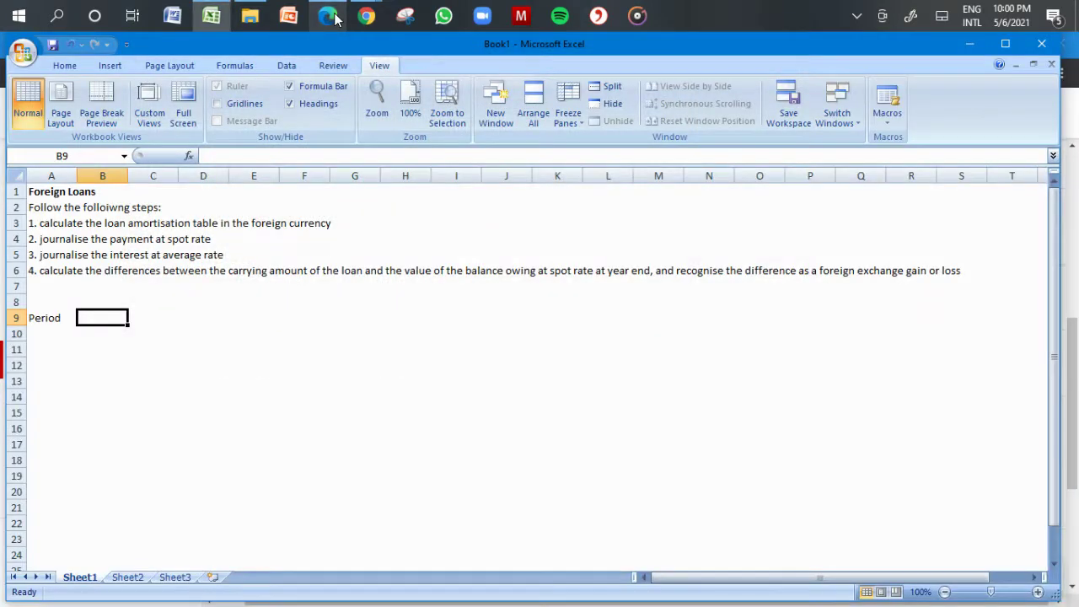
pyautogui.write('0')
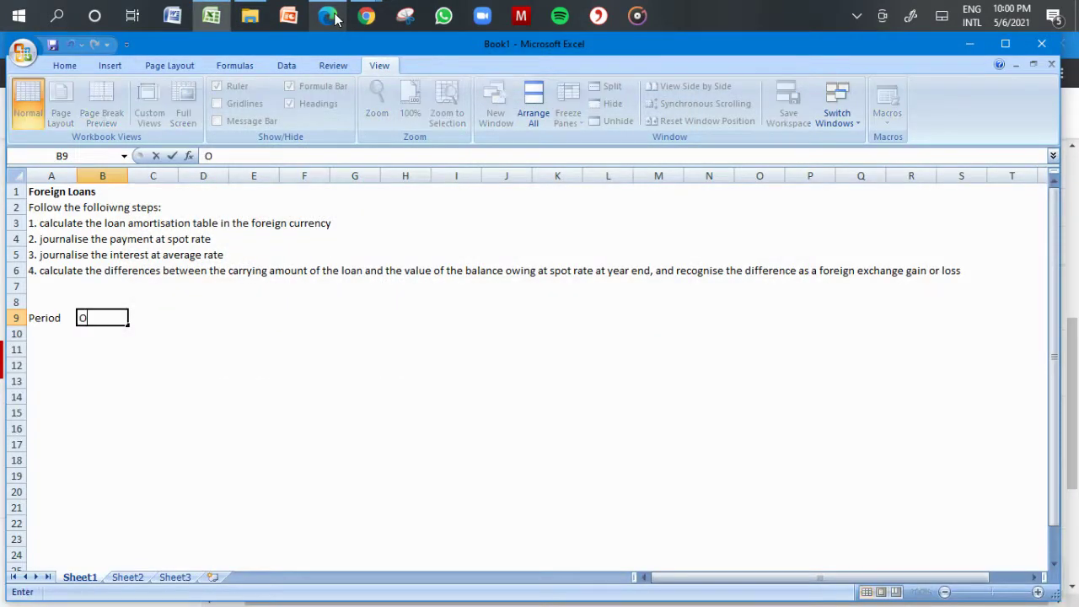
pyautogui.write('pening Balance')
pyautogui.press('Tab')
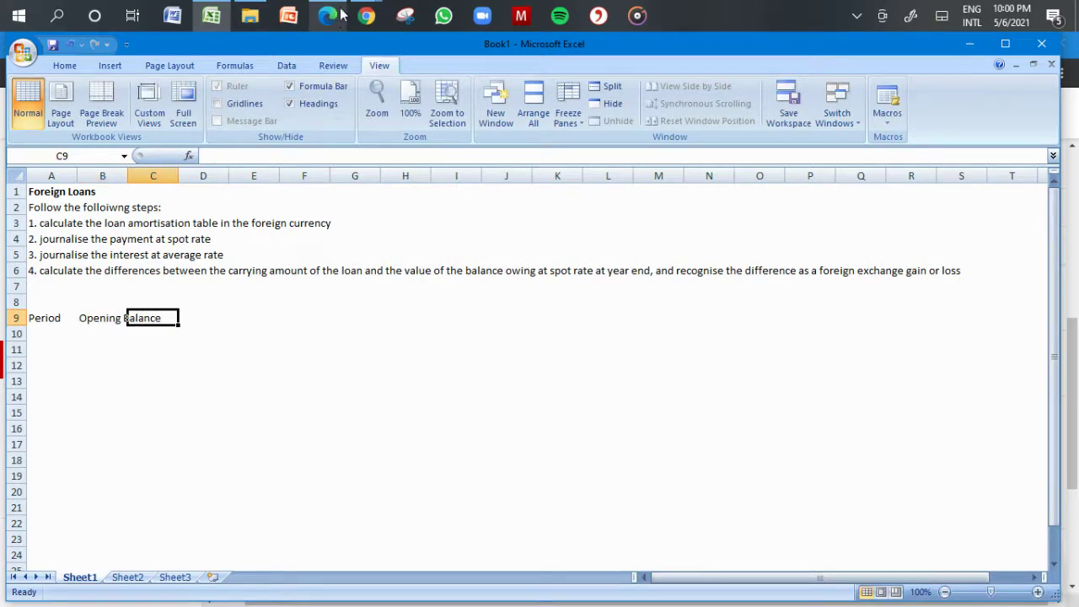
# - Widen column B to fit the Opening Balance heading
pyautogui.click(124, 177)
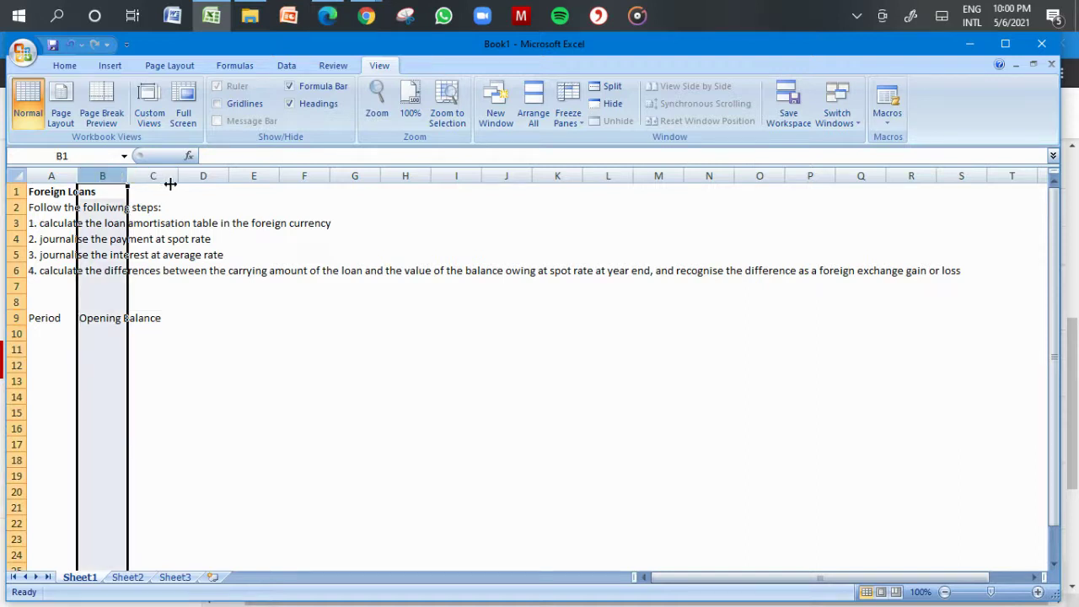
pyautogui.rightClick(141, 182)
pyautogui.click(298, 332)
pyautogui.moveTo(127, 177); pyautogui.dragTo(170, 186)
# - Enter the heading Interest in C9
pyautogui.click(197, 317)
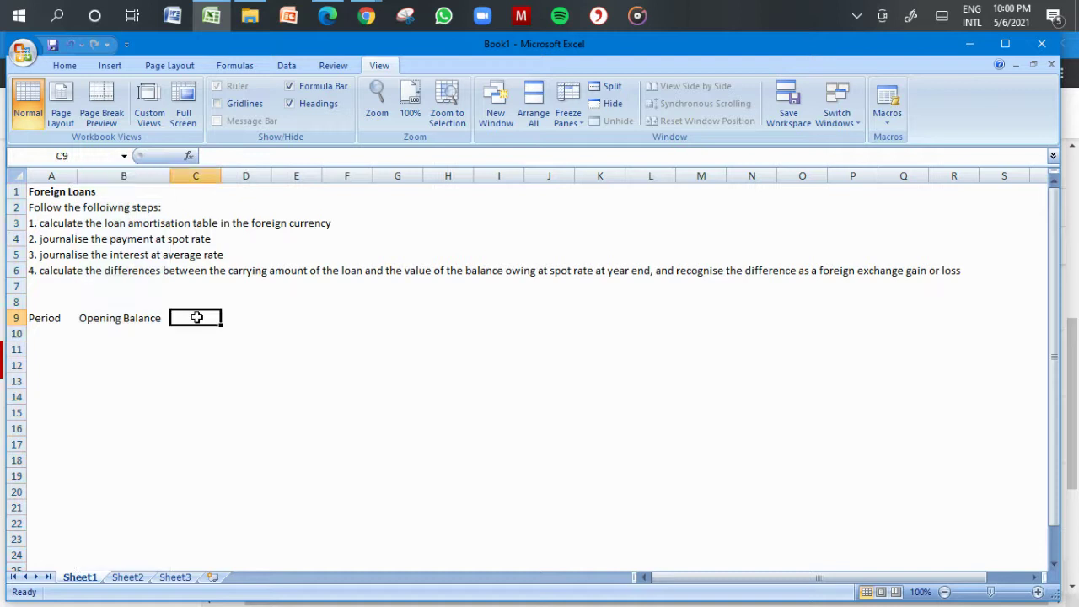
pyautogui.write('Intrest')
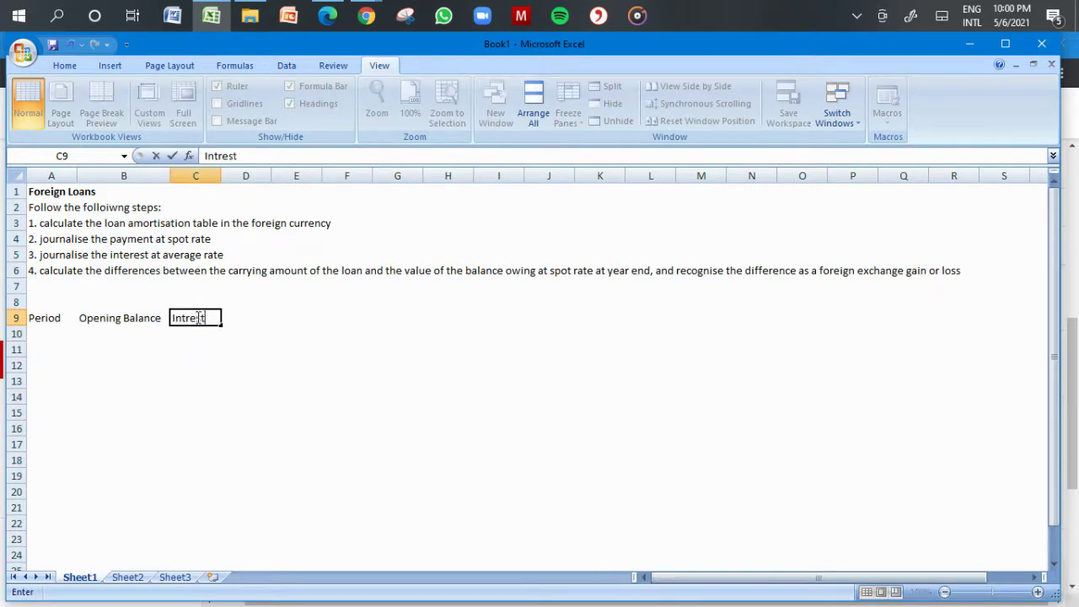
pyautogui.press('BackSpace')
pyautogui.press('BackSpace')
pyautogui.press('BackSpace')
pyautogui.press('BackSpace')
pyautogui.write('erestr')
pyautogui.press('BackSpace')
pyautogui.press('Tab')
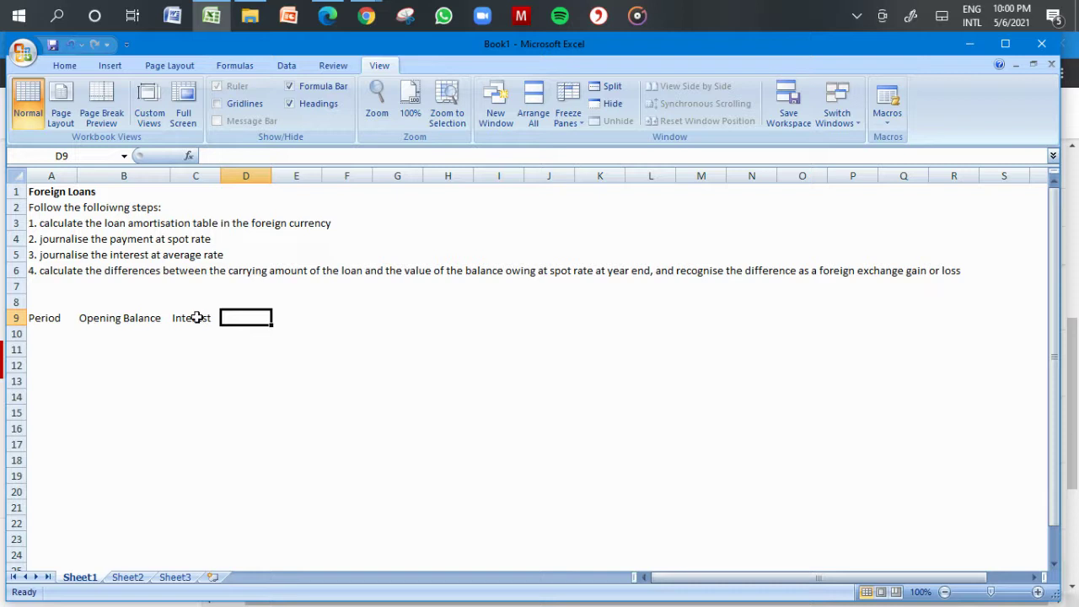
# - Enter the headings PMTs in D9 and Closing Balance in E9
pyautogui.write('PMT')
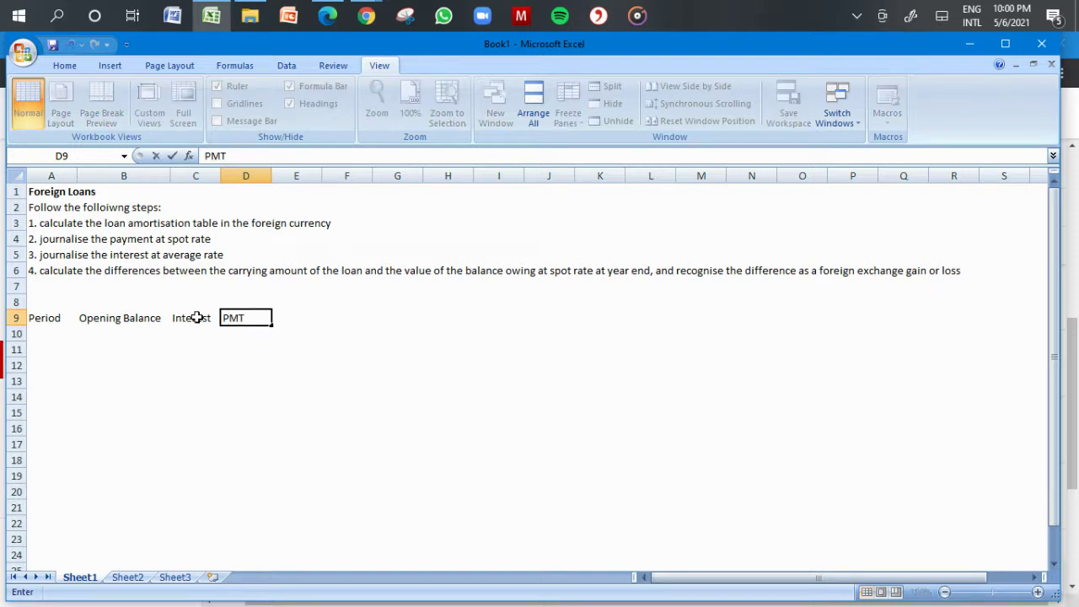
pyautogui.write('s')
pyautogui.press('Tab')
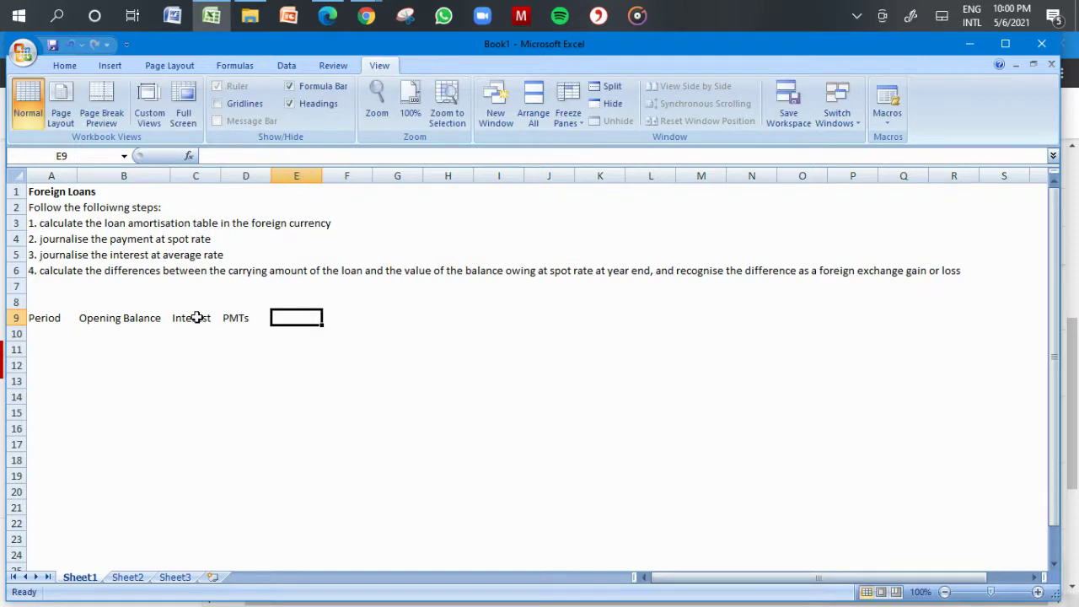
pyautogui.write('Closing Balance')
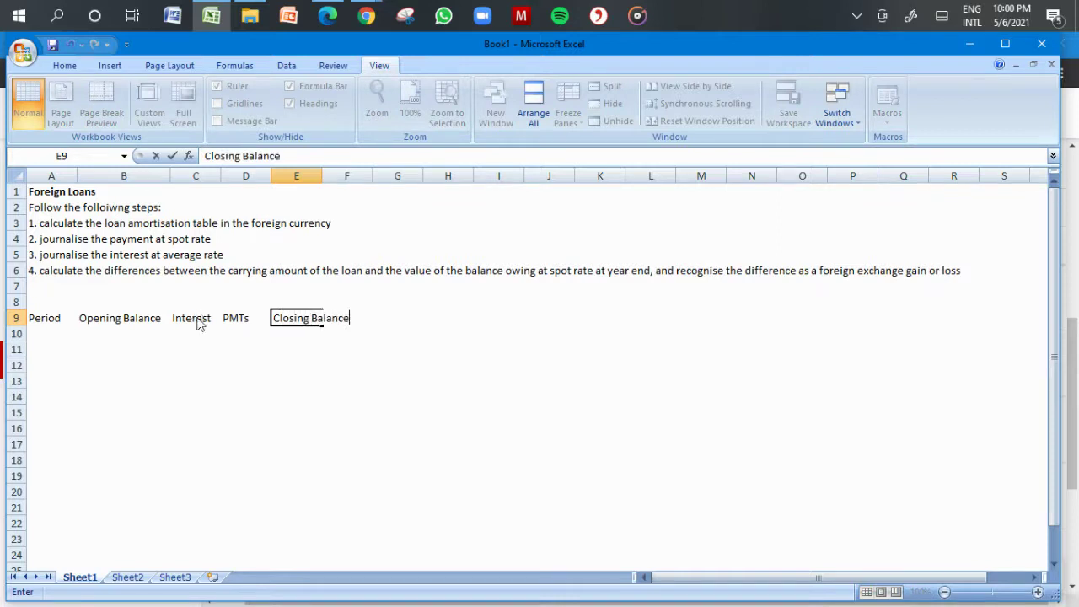
pyautogui.press('Return')
# - Format the header row A9:F9 with a tan fill and bold text, and widen column B slightly more
pyautogui.press('Up')
pyautogui.press('Left')
pyautogui.press('Left')
pyautogui.press('Left')
pyautogui.press('Left')
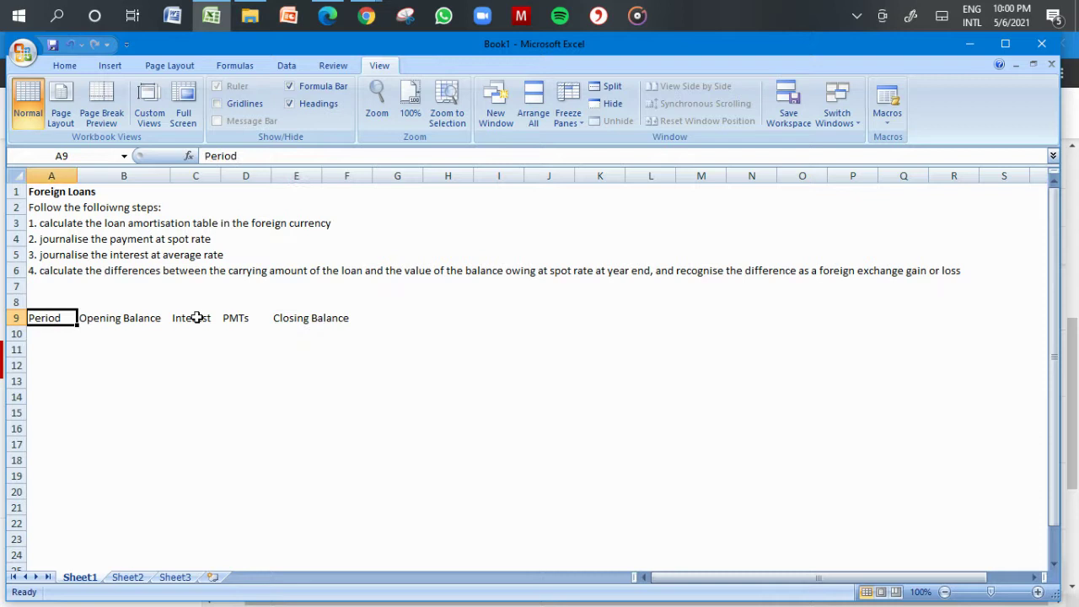
pyautogui.hotkey('shift', 'Right')
pyautogui.hotkey('shift', 'Right')
pyautogui.hotkey('shift', 'Right')
pyautogui.hotkey('shift', 'Right')
pyautogui.hotkey('shift', 'Right')
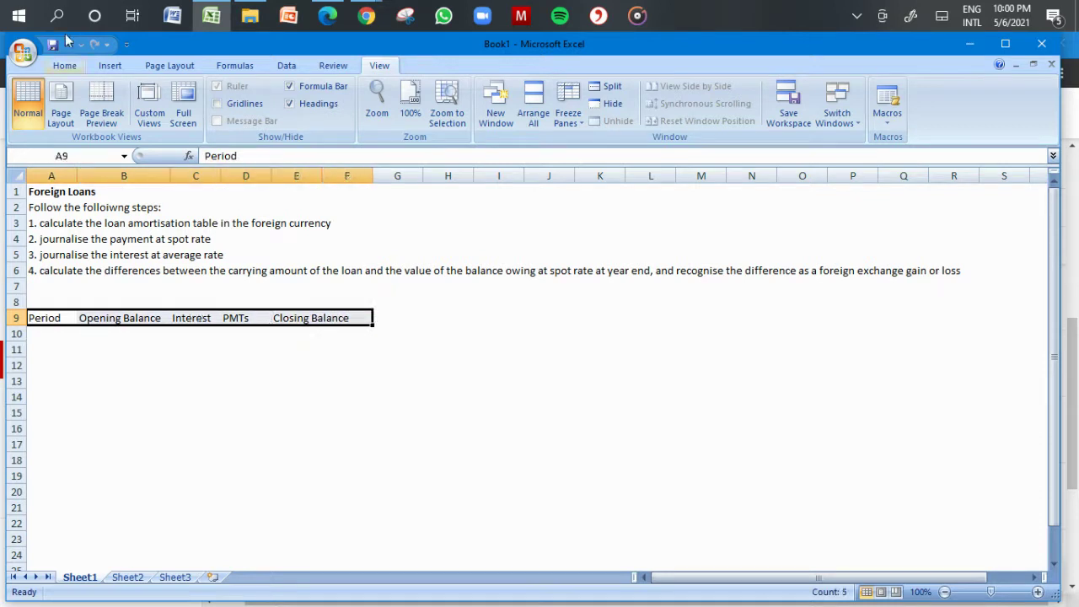
pyautogui.click(73, 68)
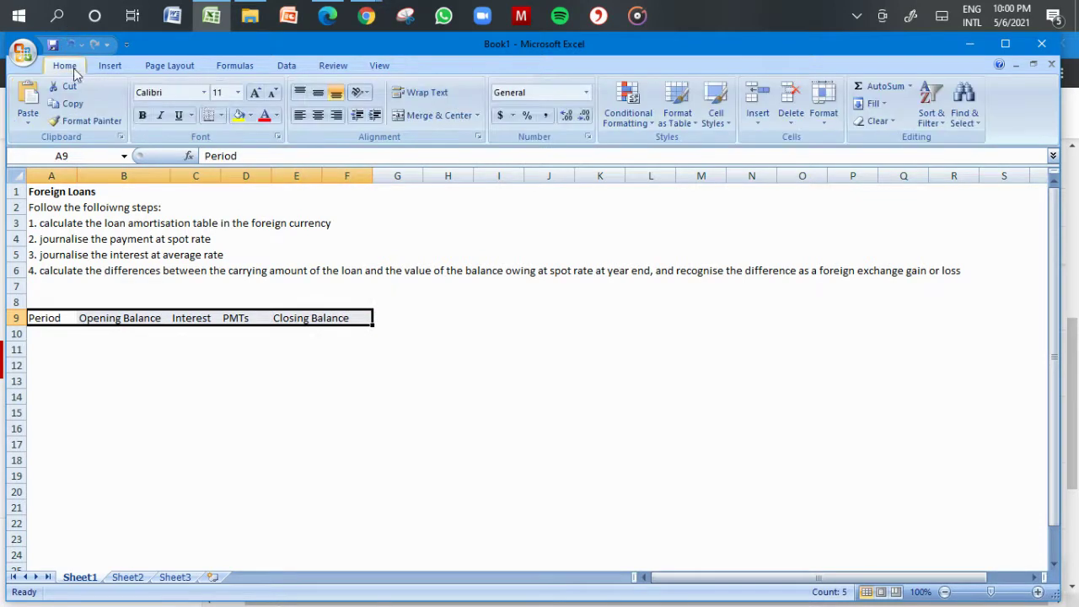
pyautogui.click(251, 120)
pyautogui.click(157, 170)
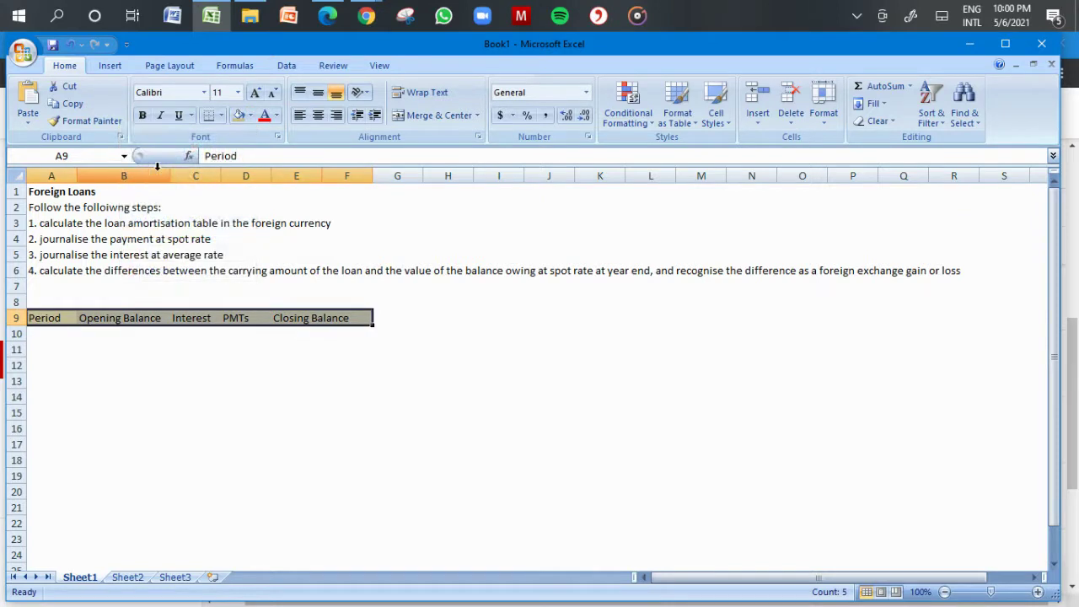
pyautogui.click(131, 411)
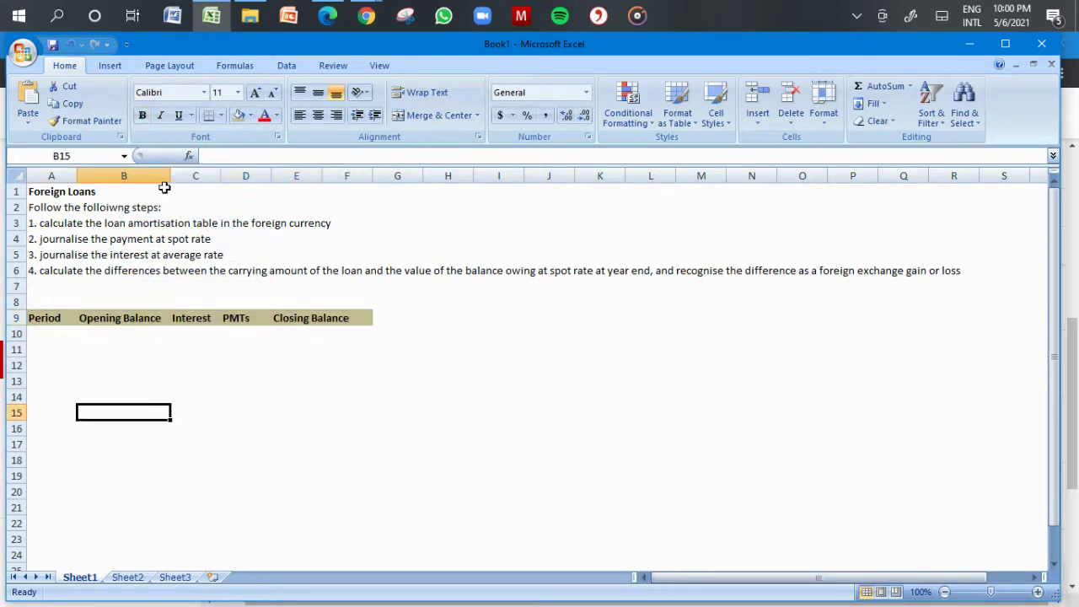
pyautogui.moveTo(171, 175); pyautogui.dragTo(188, 176)
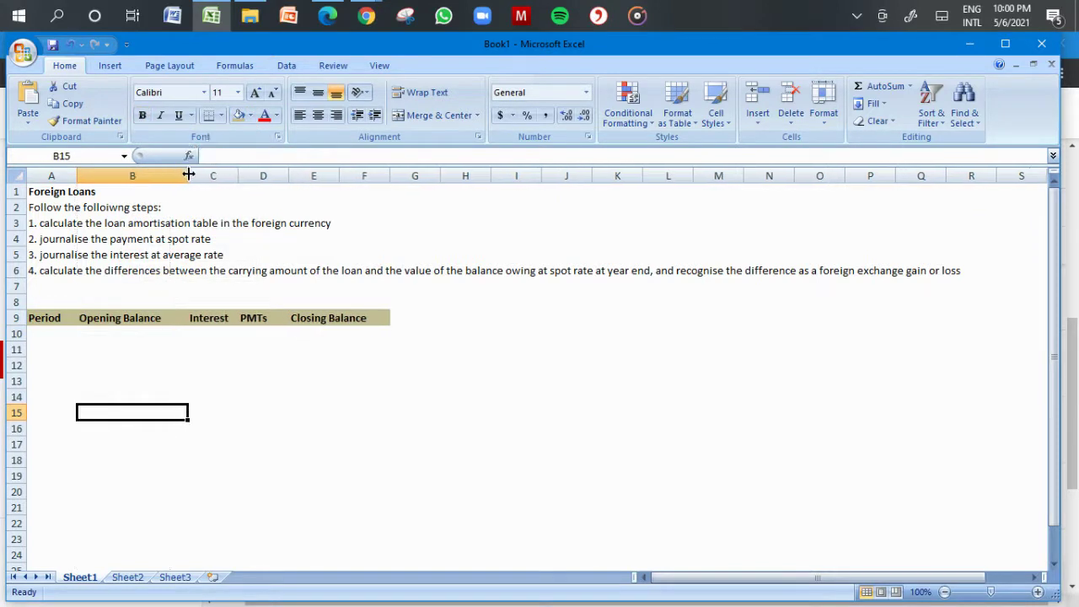
# - Fill the Period column in A10:A13 with the years 2004, 2005, 2006 and 2007
pyautogui.click(49, 333)
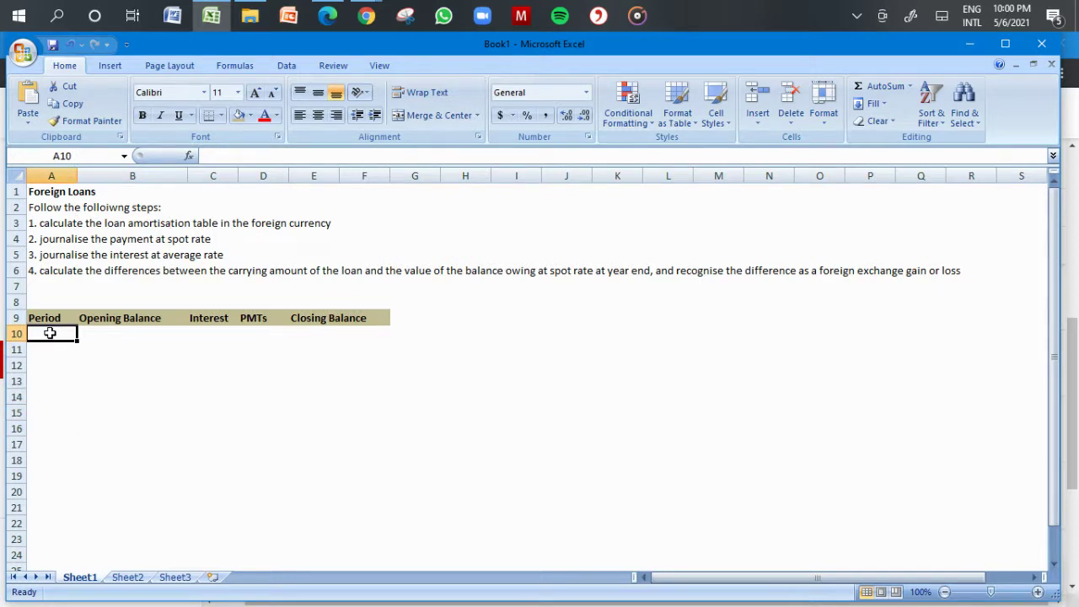
pyautogui.write('2004')
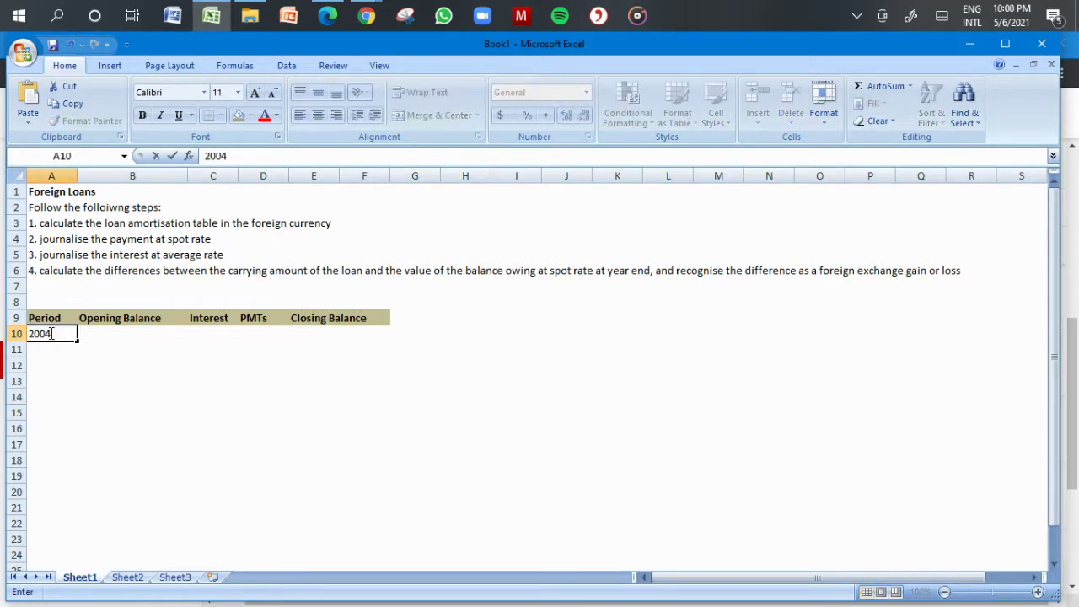
pyautogui.press('Return')
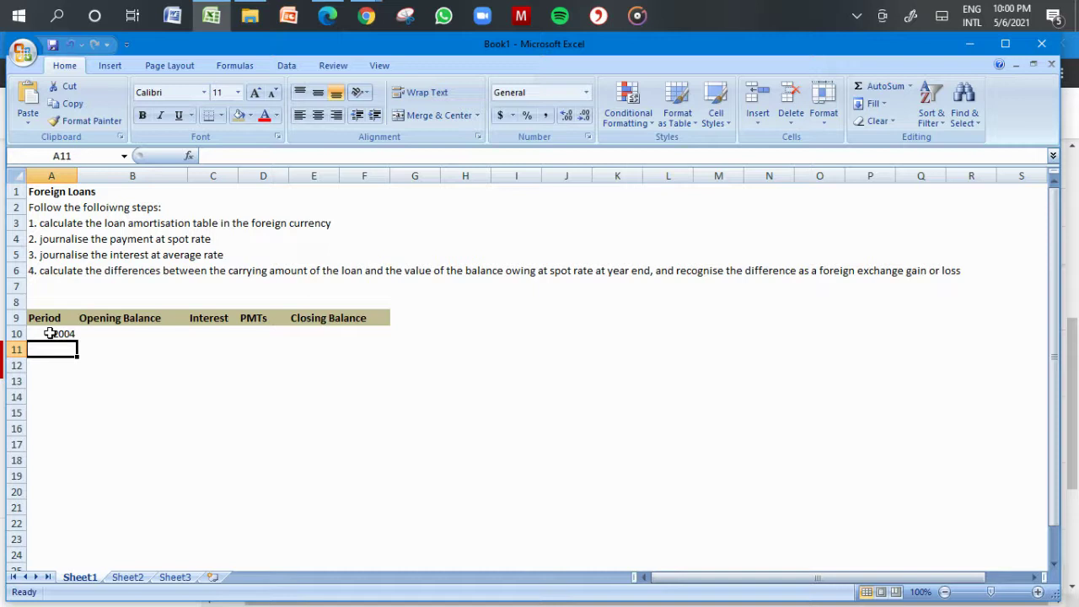
pyautogui.write('2005')
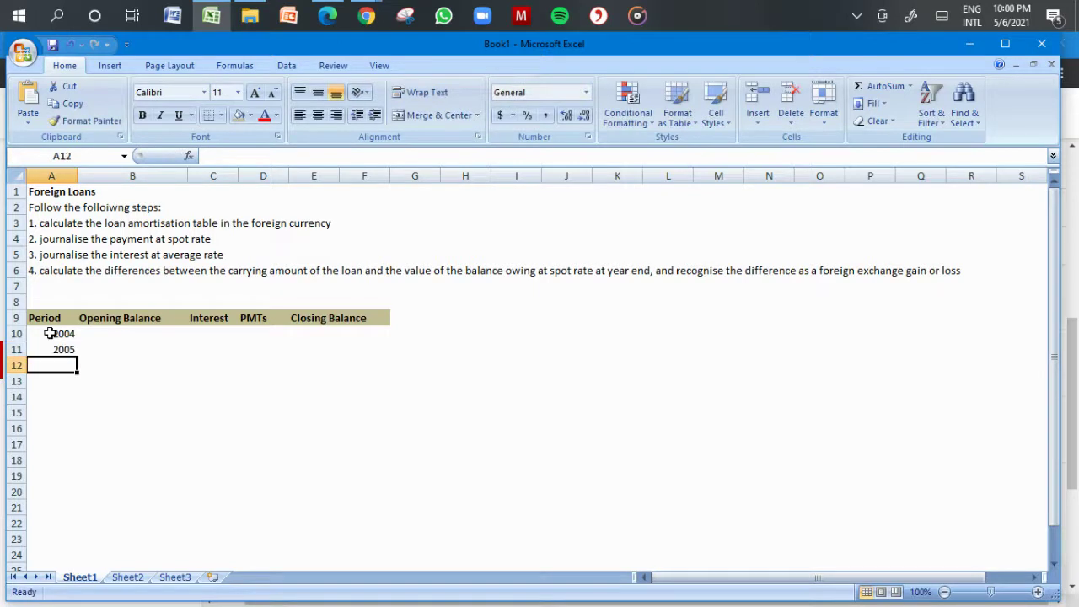
pyautogui.write('2006')
pyautogui.press('Return')
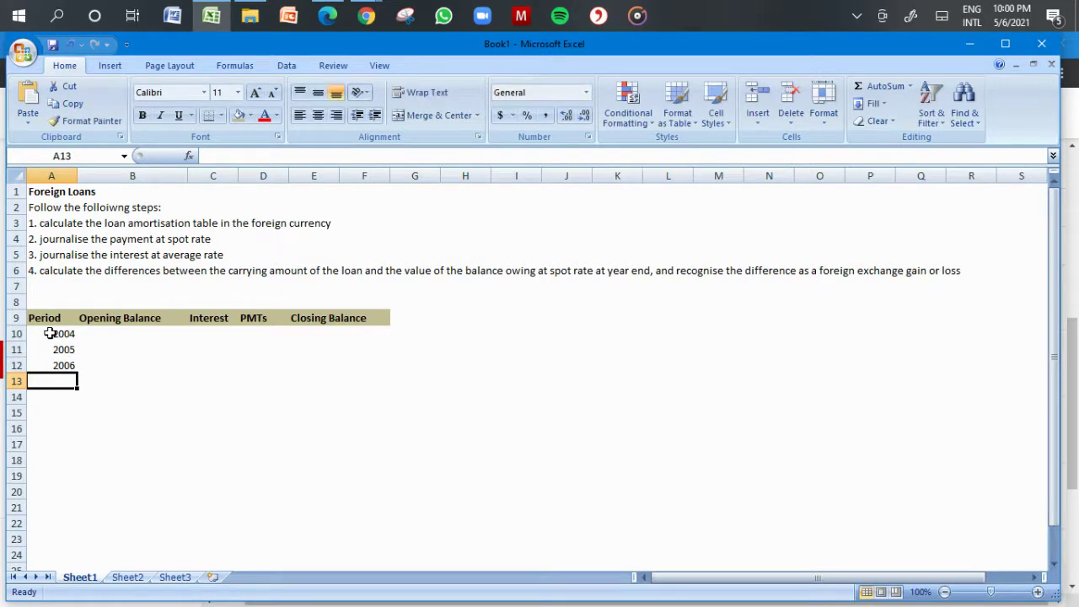
pyautogui.write('200')
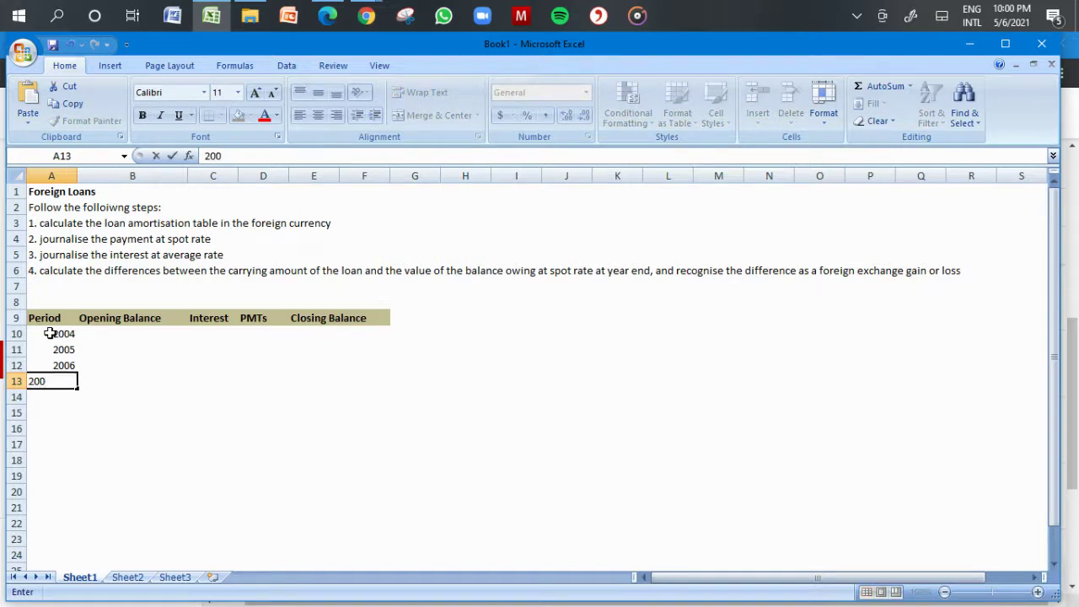
pyautogui.write('7')
pyautogui.press('Return')
# - Enter 100000 as the 2004 opening balance in B10 and apply the comma number style
pyautogui.press('Up')
pyautogui.press('Up')
pyautogui.press('Up')
pyautogui.press('Up')
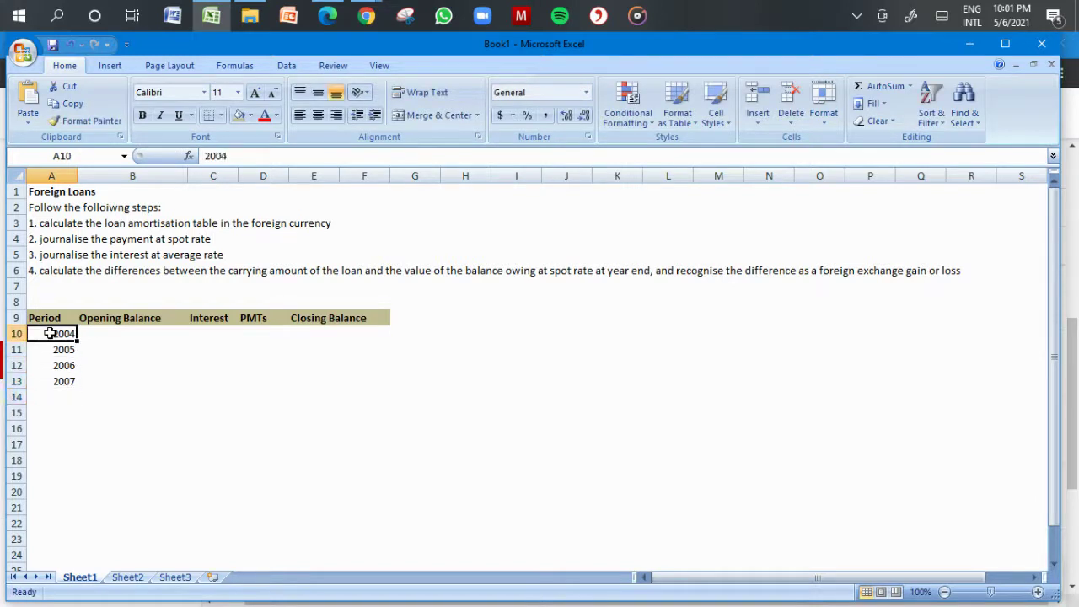
pyautogui.press('Right')
pyautogui.write('100000')
pyautogui.press('Right')
pyautogui.press('Left')
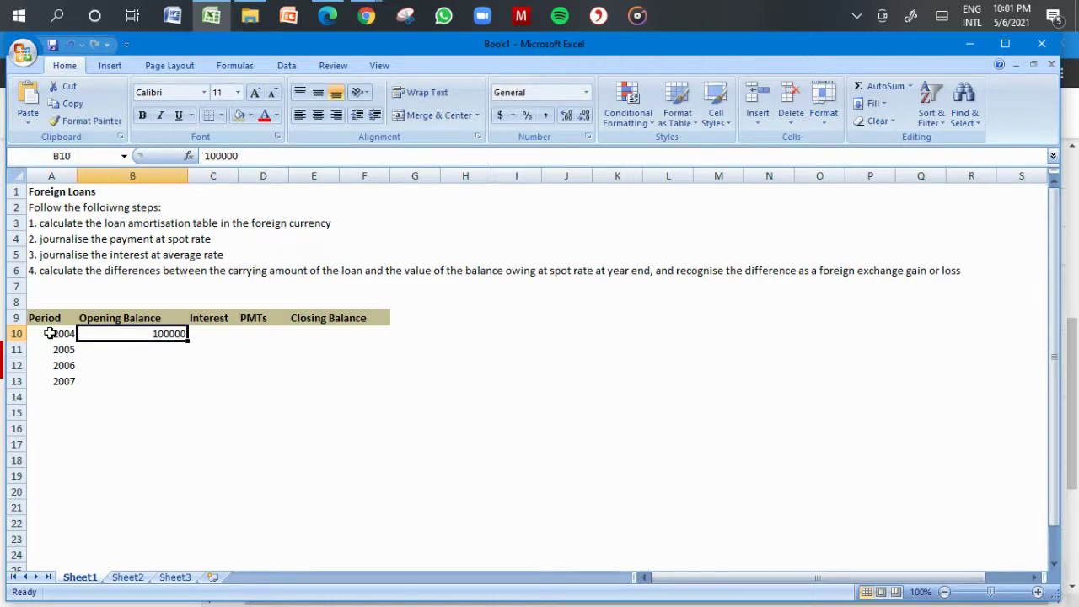
pyautogui.click(546, 116)
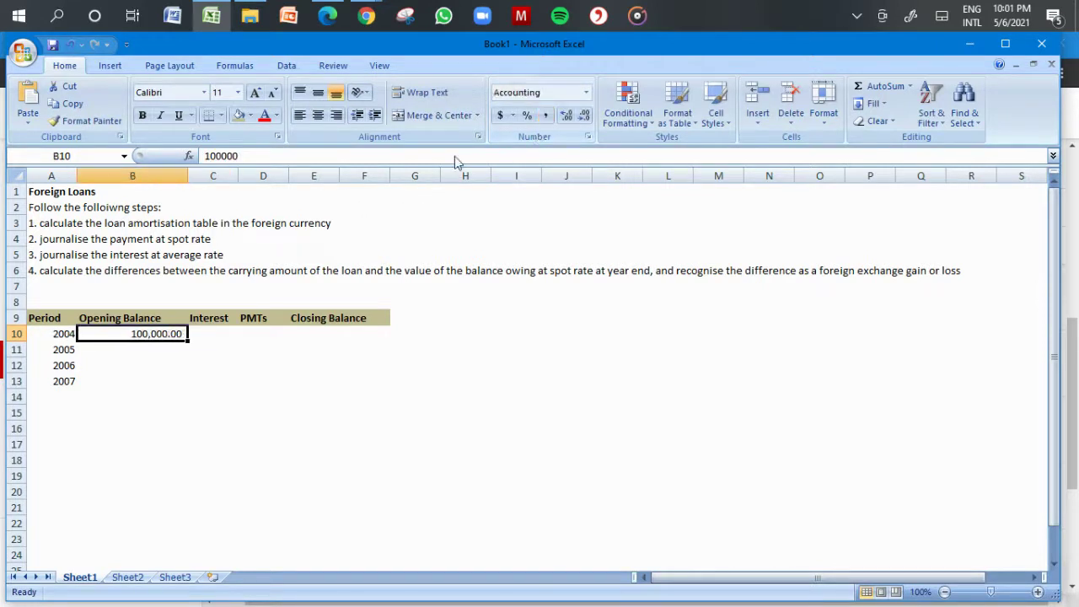
pyautogui.click(204, 303)
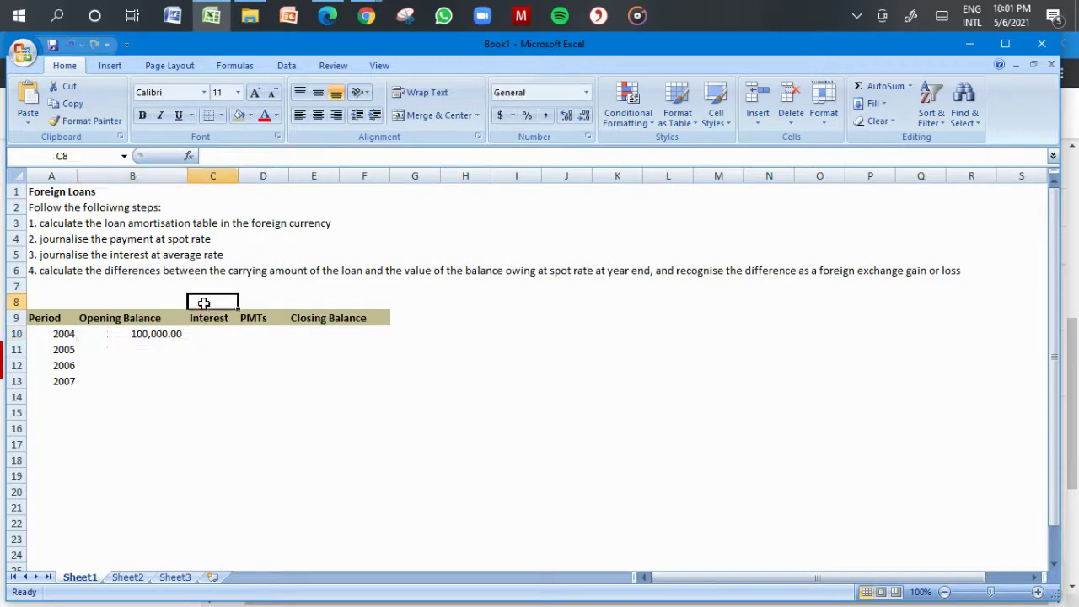
# - Enter 7.321% in C8 as the loan's interest rate, above the Interest heading
pyautogui.write('7')
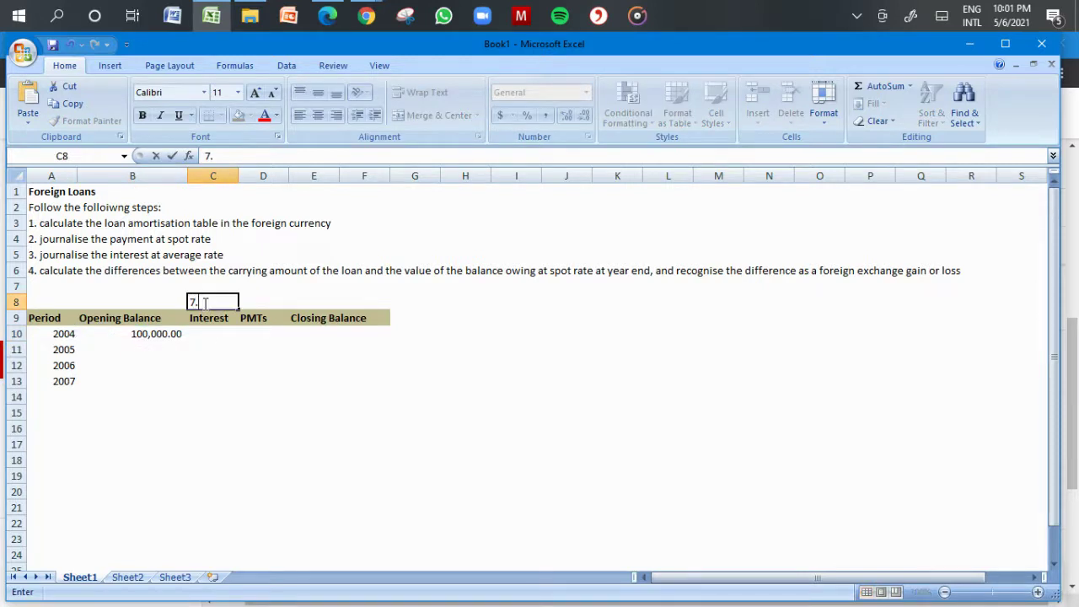
pyautogui.write('.321%')
pyautogui.press('Return')
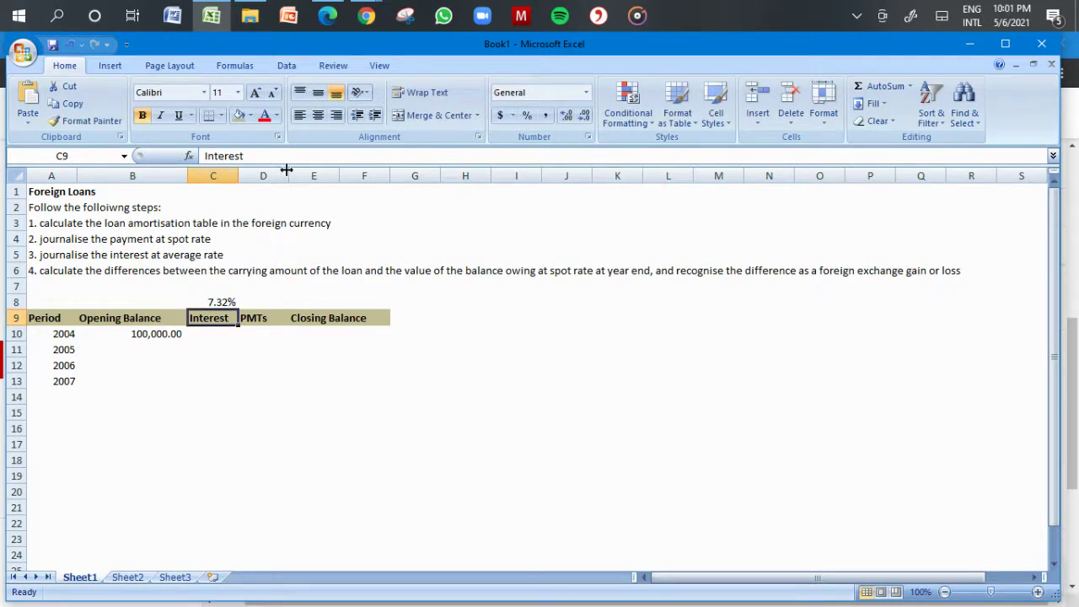
# - Check the loan's interest rate in the PDF question and correct C8 to 7.931%
pyautogui.click(331, 17)
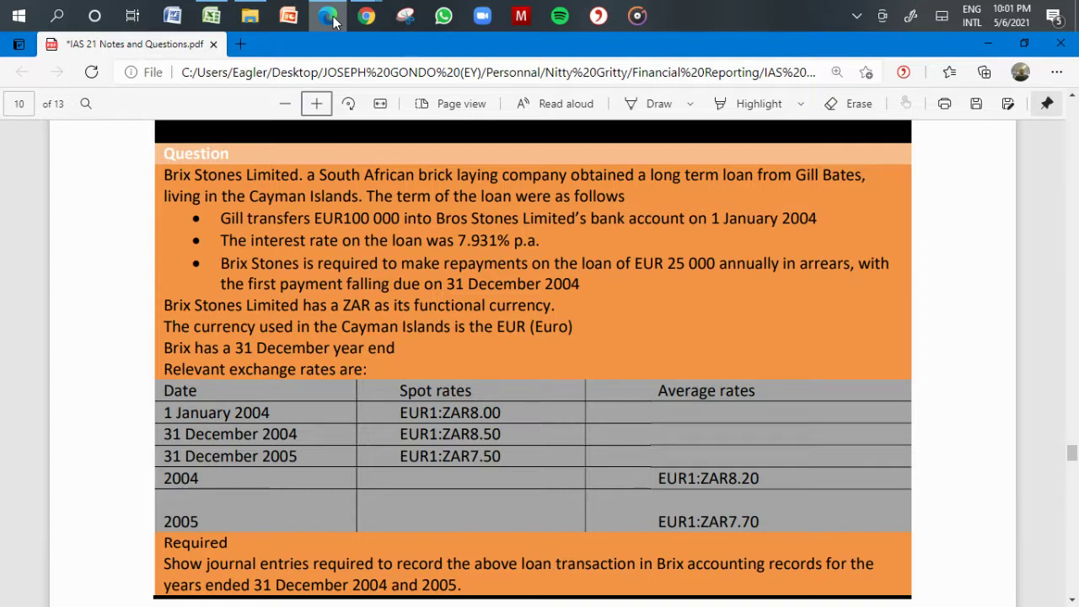
pyautogui.click(333, 21)
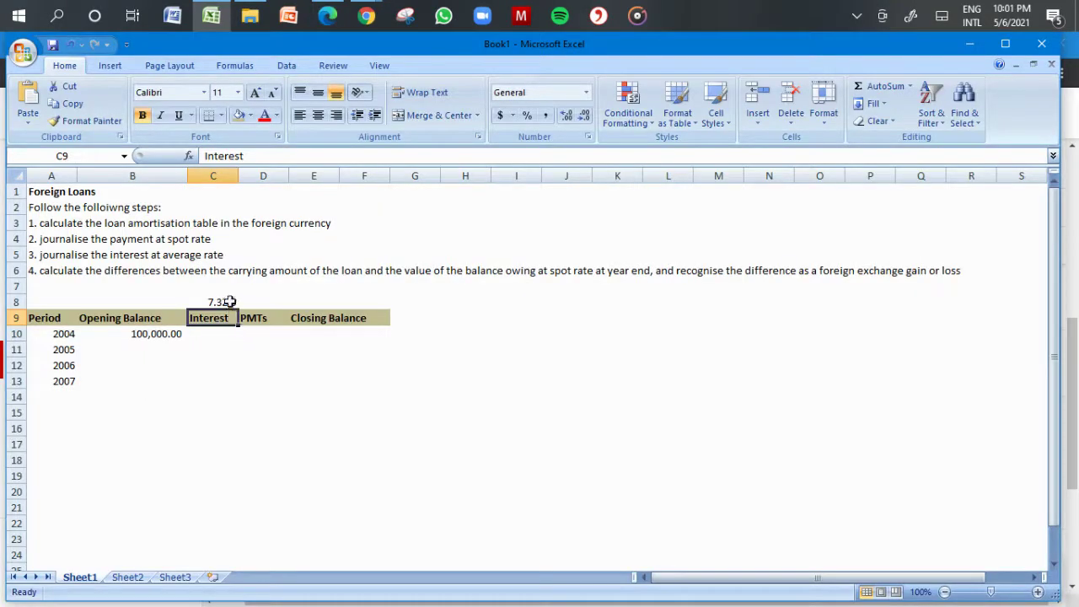
pyautogui.click(226, 300)
pyautogui.write('7.')
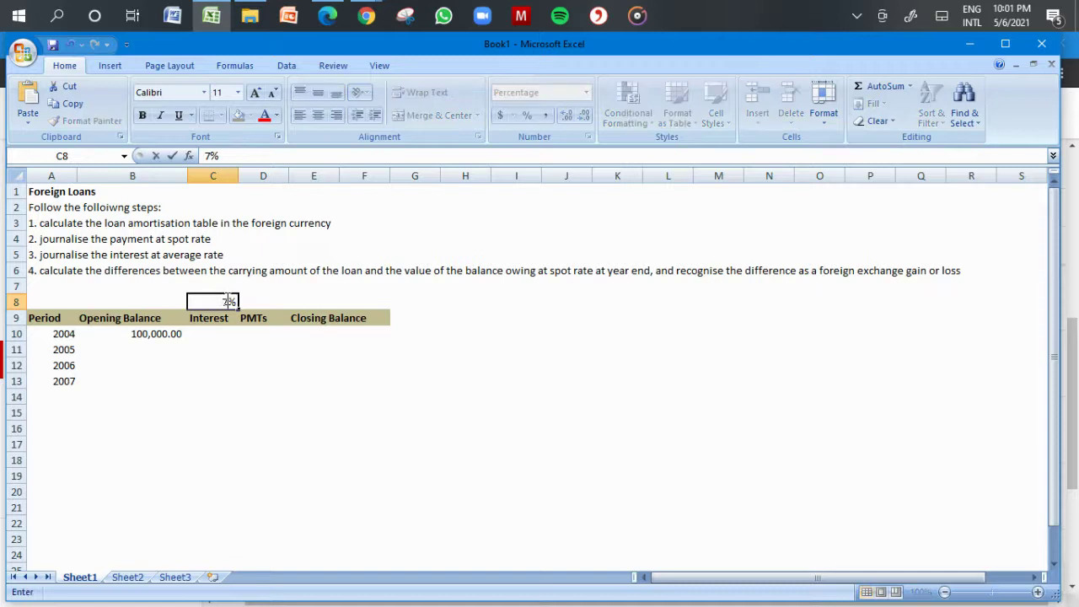
pyautogui.write('931')
pyautogui.press('Return')
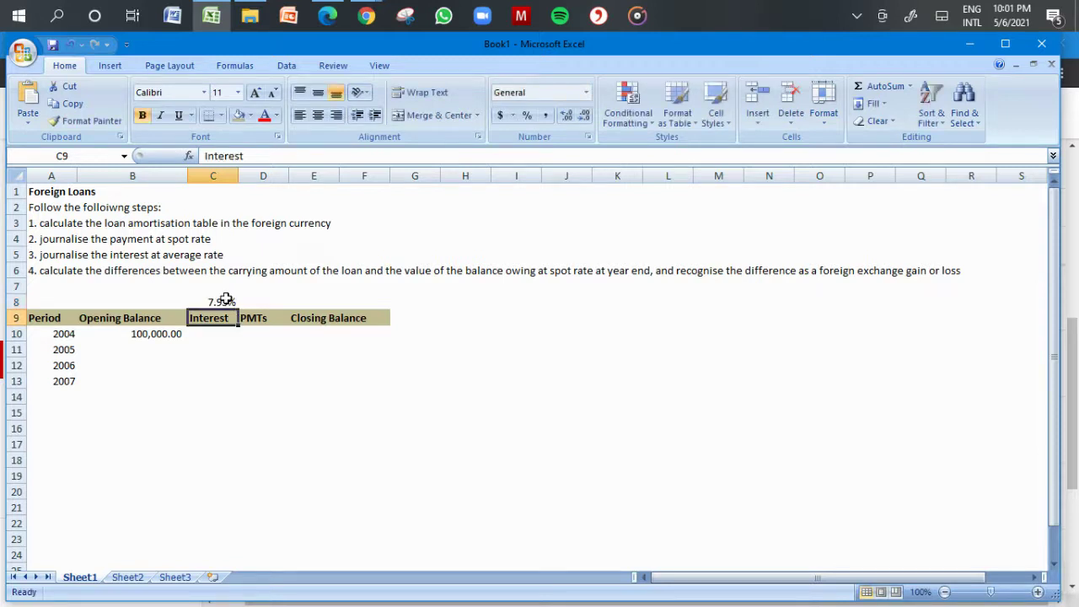
# - Calculate the 2004 interest in C10 with the formula =B10*C8
pyautogui.click(199, 335)
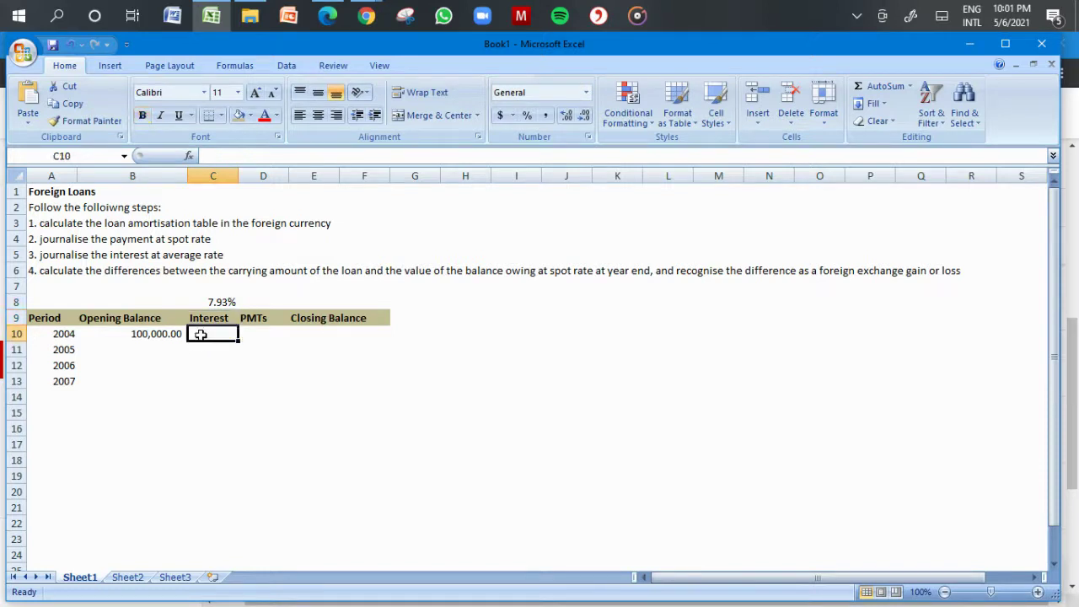
pyautogui.write('=')
pyautogui.click(160, 333)
pyautogui.write('*')
pyautogui.click(213, 302)
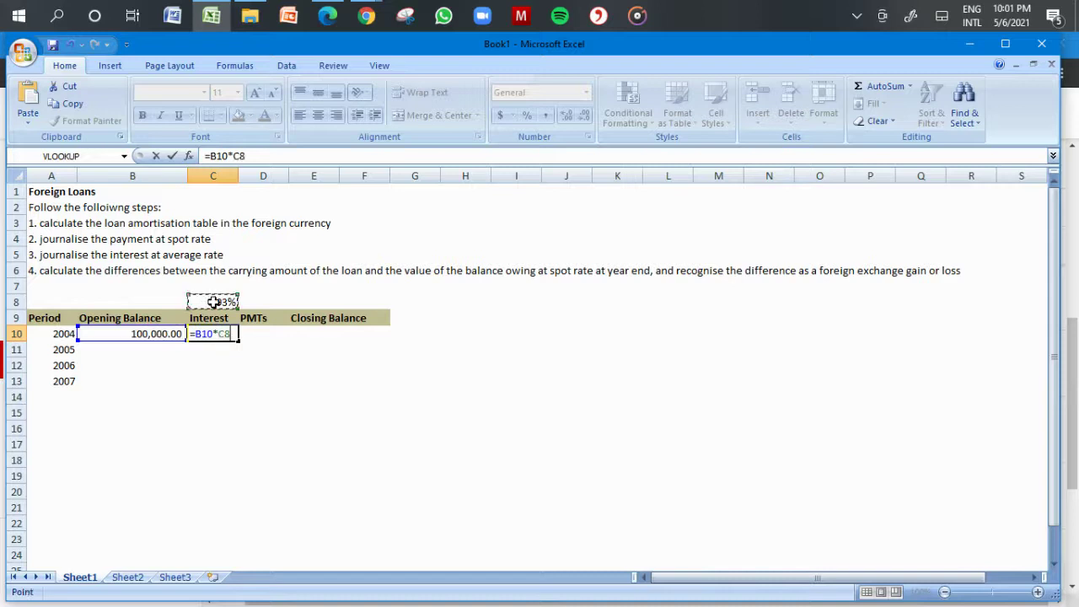
pyautogui.press('Return')
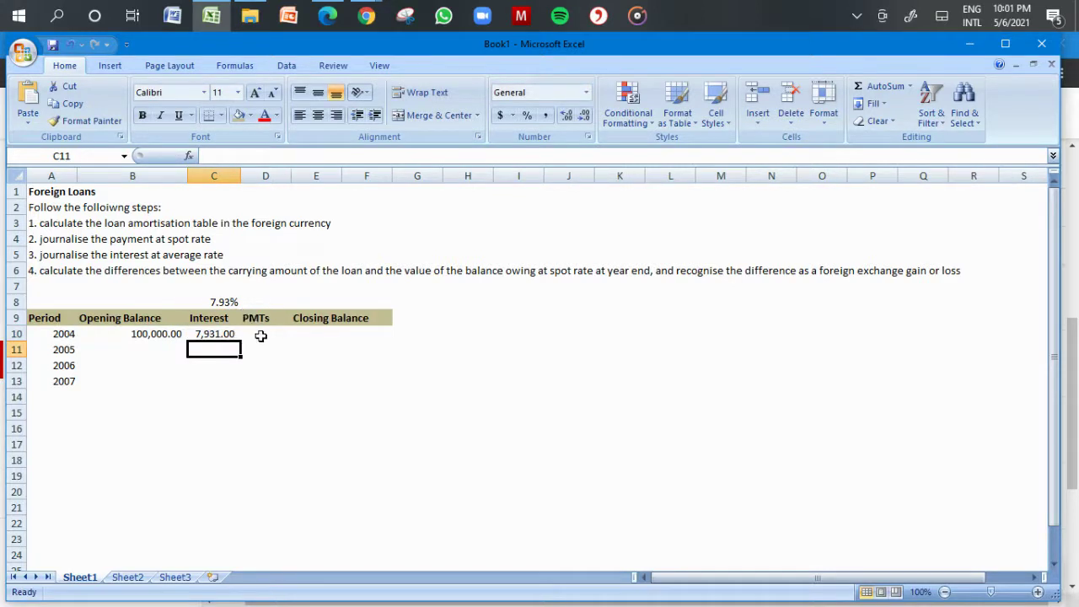
# - Enter 25000 as the 2004 payment in D10 and apply the comma number style to column D
pyautogui.click(261, 336)
pyautogui.write('25000')
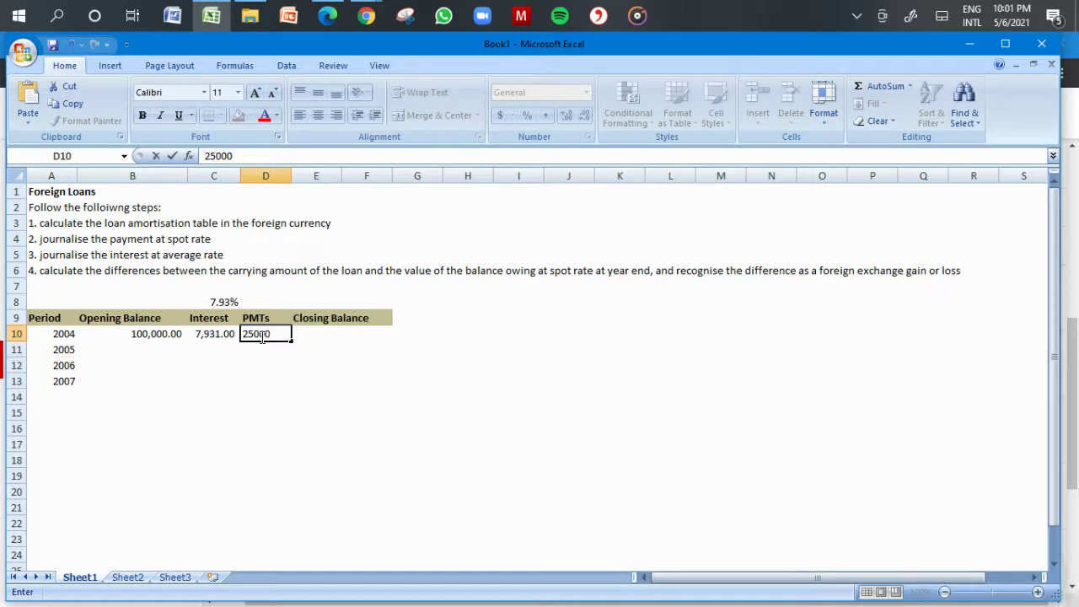
pyautogui.press('Return')
pyautogui.click(266, 176)
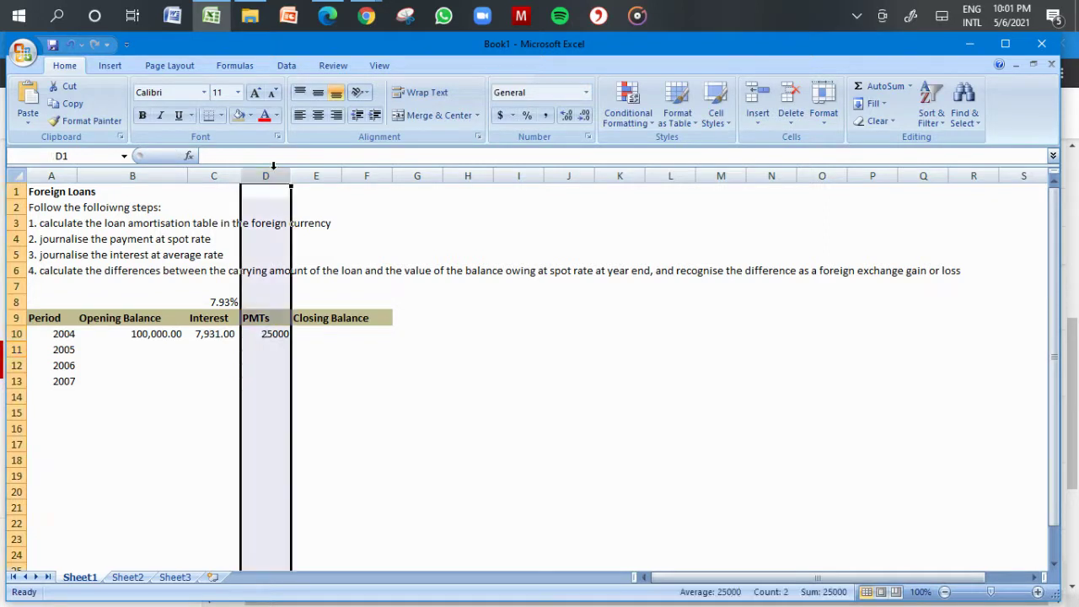
pyautogui.click(544, 116)
# - Copy the 2004 payment from D10 into D11, D12 and D13 for 2005 to 2007
pyautogui.click(264, 333)
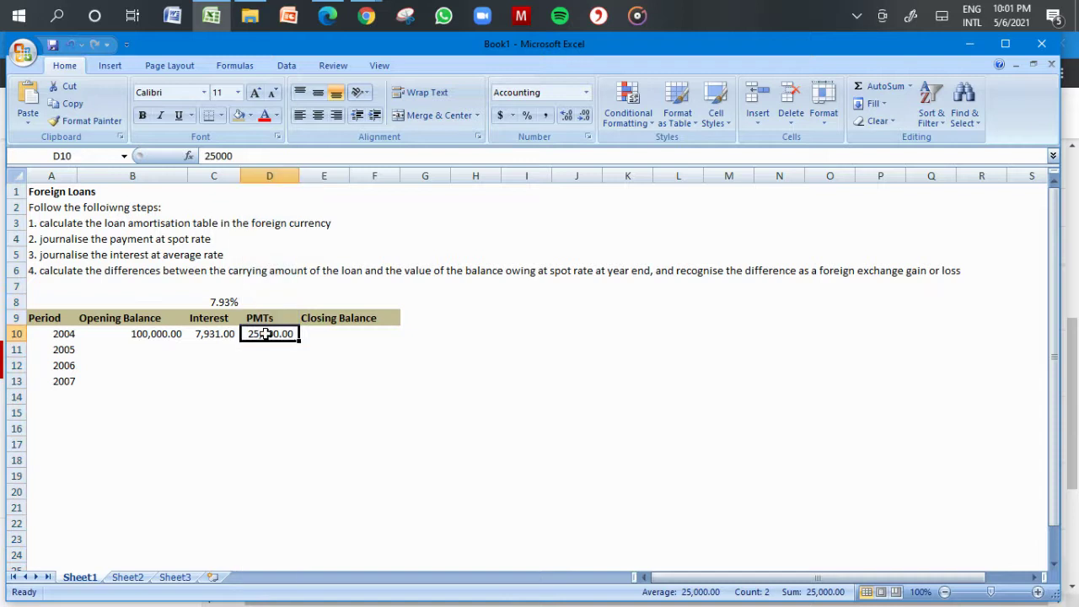
pyautogui.hotkey('ctrl', 'c')
pyautogui.press('Down')
pyautogui.hotkey('ctrl', 'v')
pyautogui.press('Down')
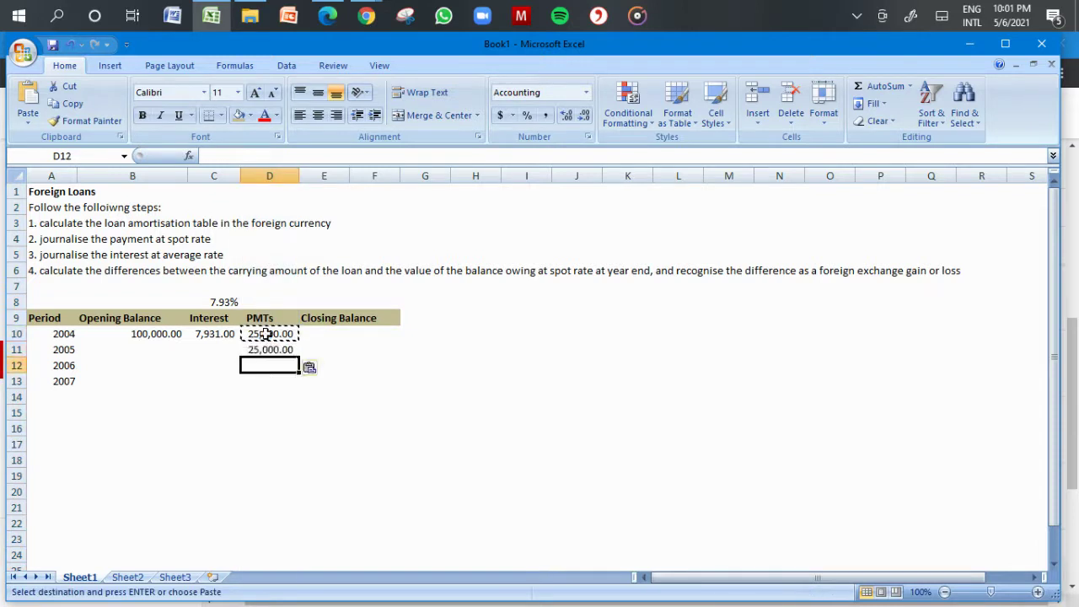
pyautogui.hotkey('ctrl', 'v')
pyautogui.press('Down')
pyautogui.hotkey('ctrl', 'v')
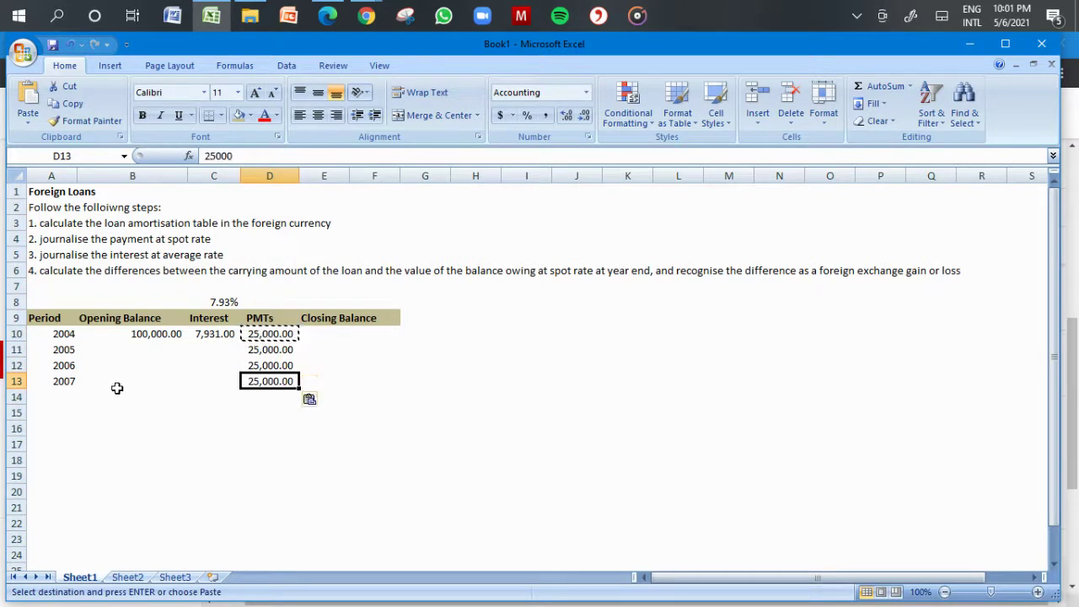
# - Calculate the 2004 closing balance in E10 with the formula =B10+C10-D10
pyautogui.click(320, 337)
pyautogui.write('=')
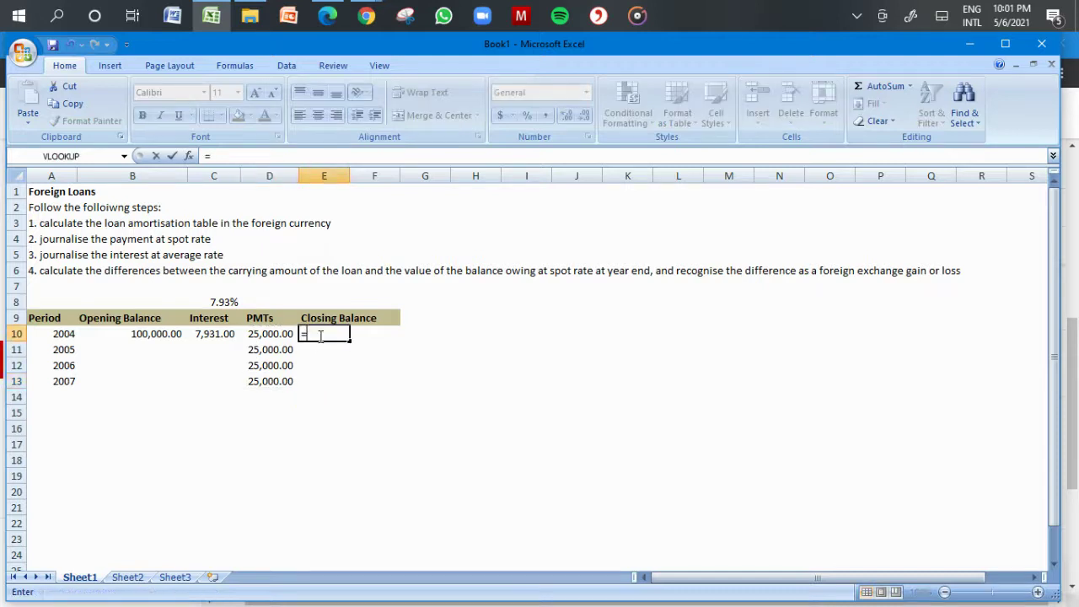
pyautogui.click(147, 335)
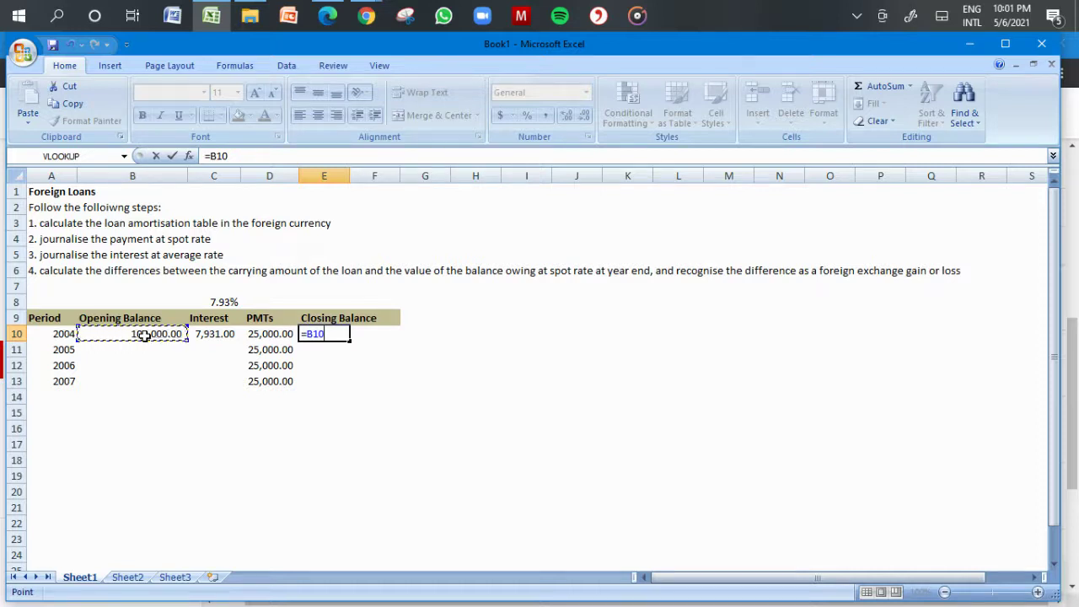
pyautogui.write('+')
pyautogui.click(211, 333)
pyautogui.write('-')
pyautogui.click(268, 334)
pyautogui.press('Return')
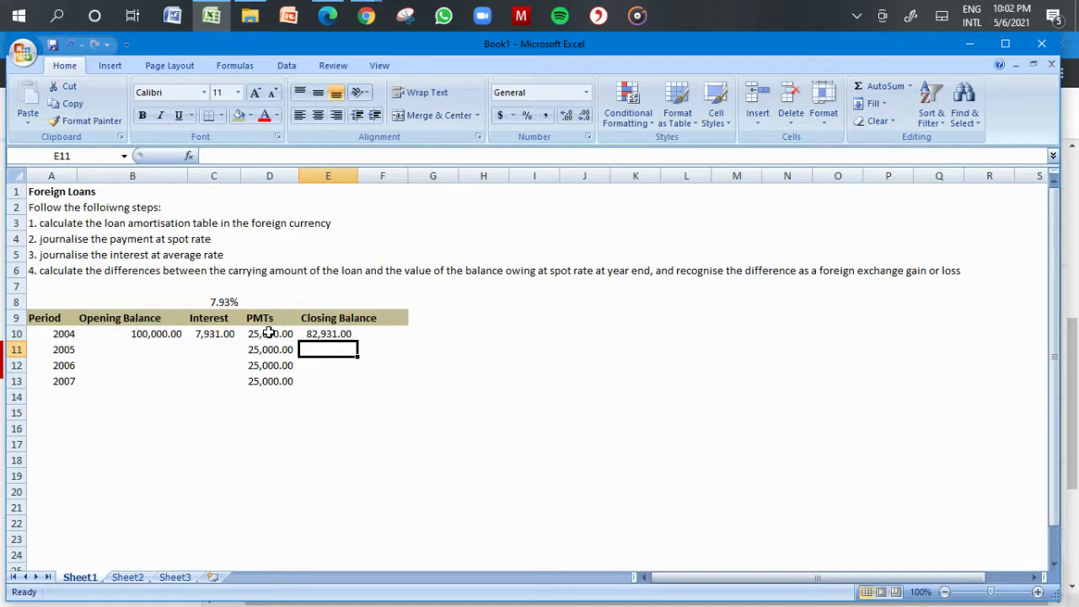
# - Delete the surplus shaded column F and widen column E to fit the Closing Balance heading
pyautogui.click(341, 333)
pyautogui.click(371, 317)
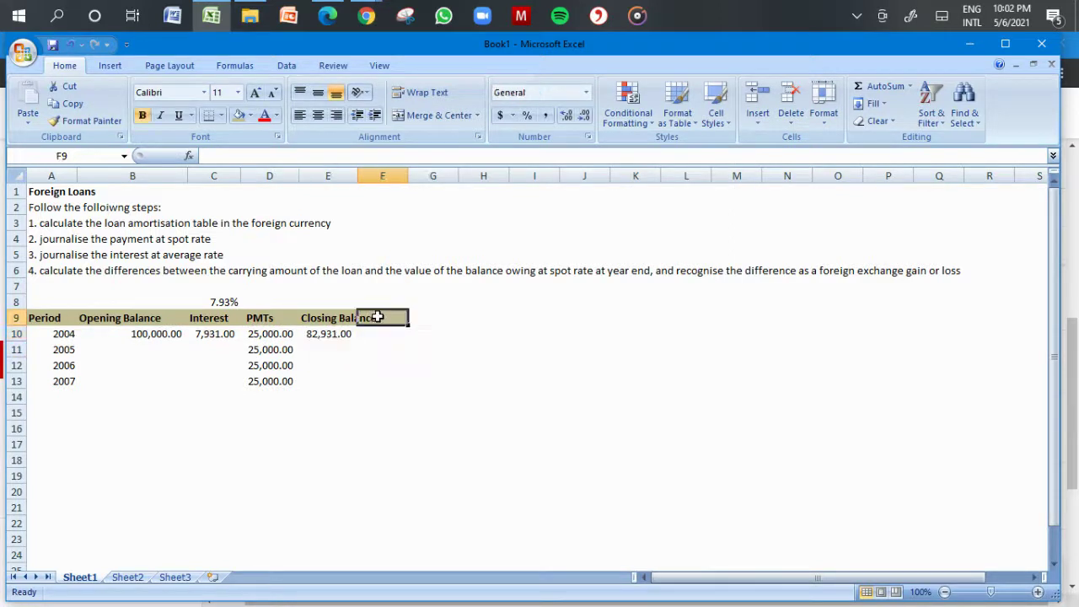
pyautogui.click(392, 169)
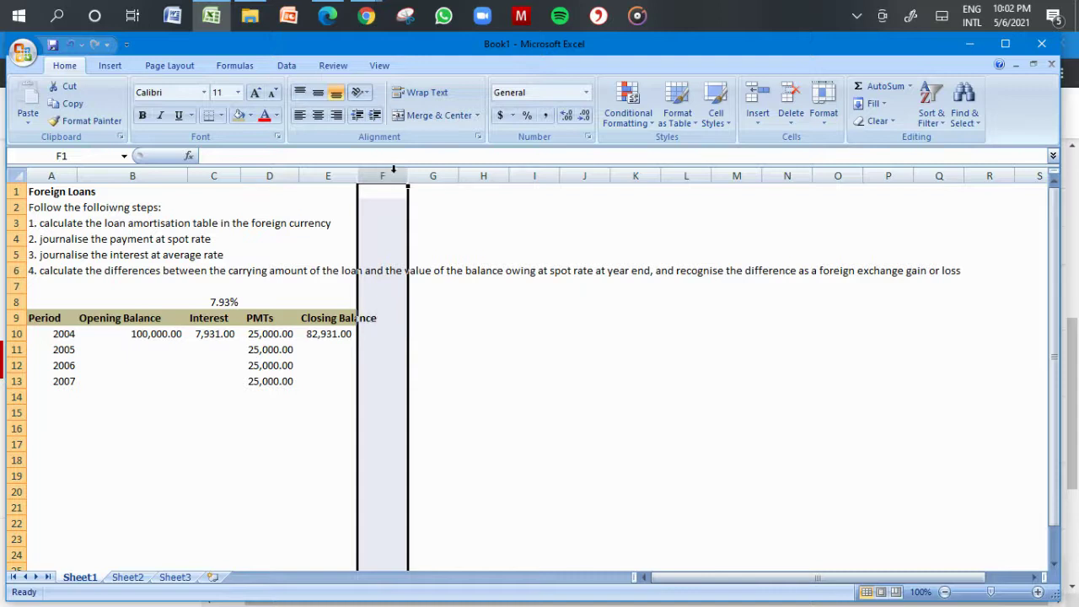
pyautogui.click(440, 428)
pyautogui.moveTo(356, 175); pyautogui.dragTo(392, 179)
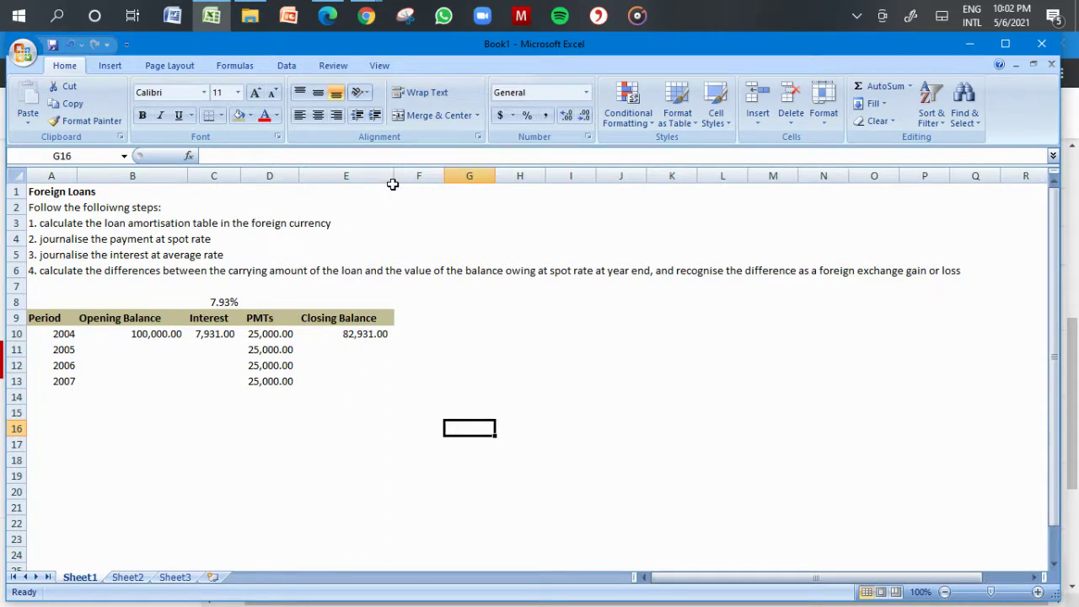
# - Link the 2005 opening balance in B11 to the 2004 closing balance with =E10
pyautogui.click(135, 354)
pyautogui.write('=')
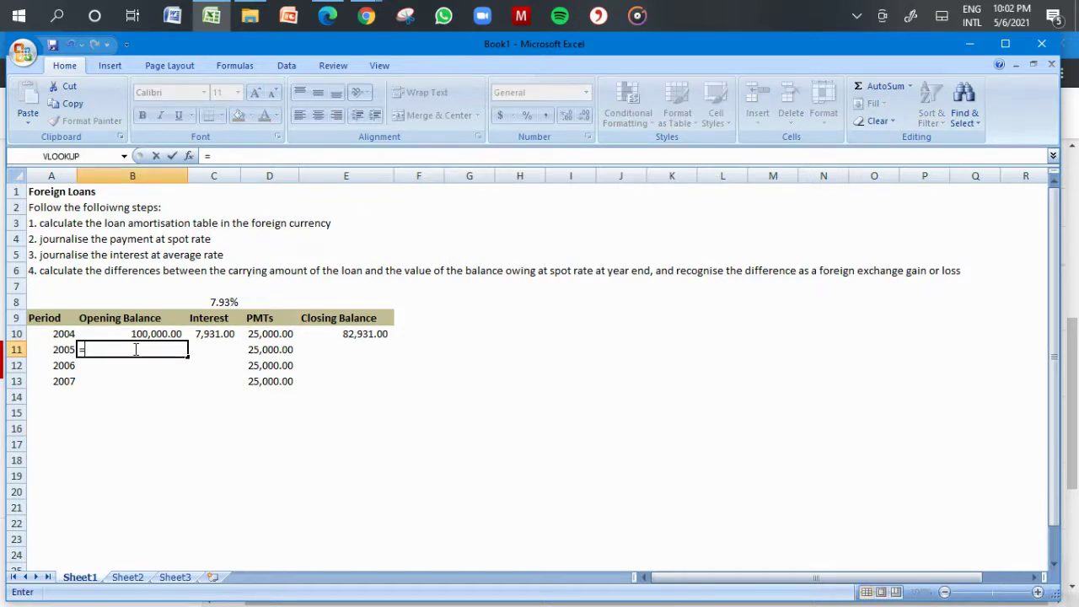
pyautogui.click(375, 333)
pyautogui.press('Return')
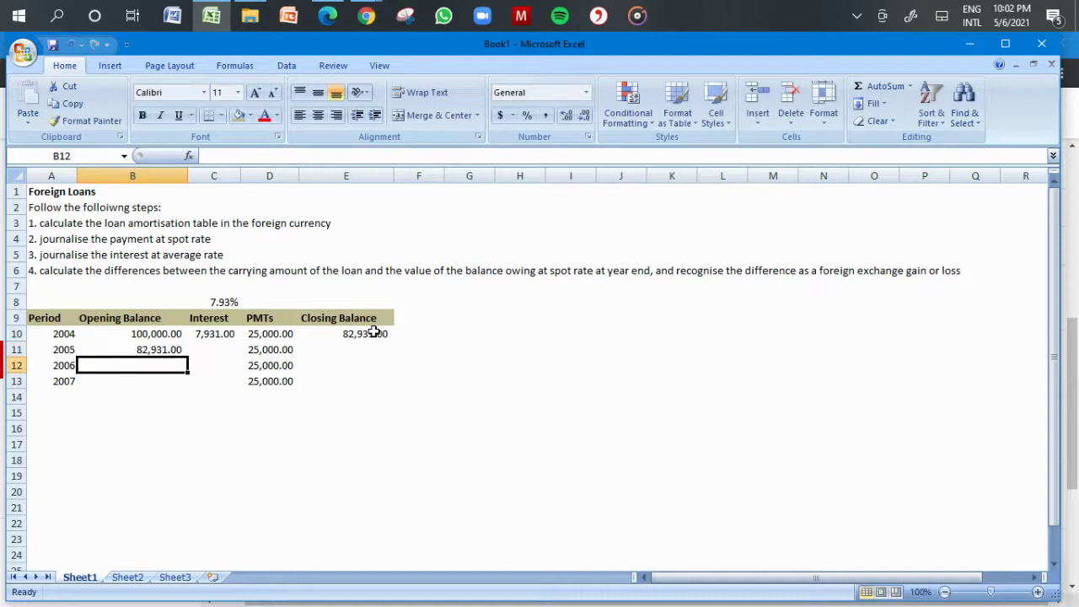
# - Make the rate reference absolute in the 2004 interest formula in C10, giving =B10*$C$8
pyautogui.click(209, 352)
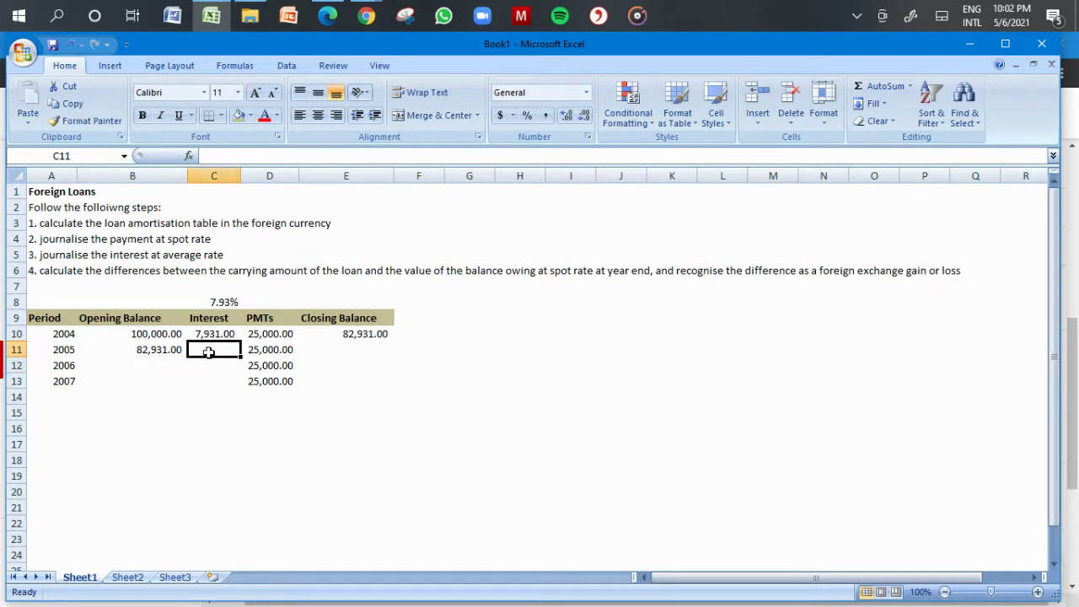
pyautogui.doubleClick(207, 333)
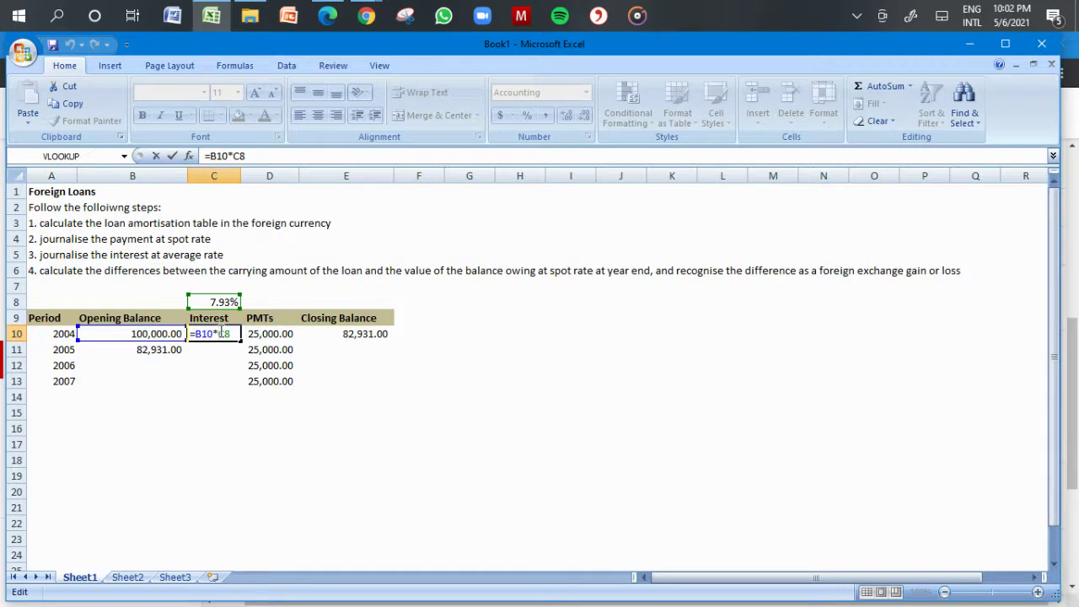
pyautogui.write('$')
pyautogui.press('Right')
pyautogui.write('$')
pyautogui.press('Return')
# - Copy the 2004 interest formula from C10 into C11 and review the absolute reference in C10
pyautogui.click(219, 333)
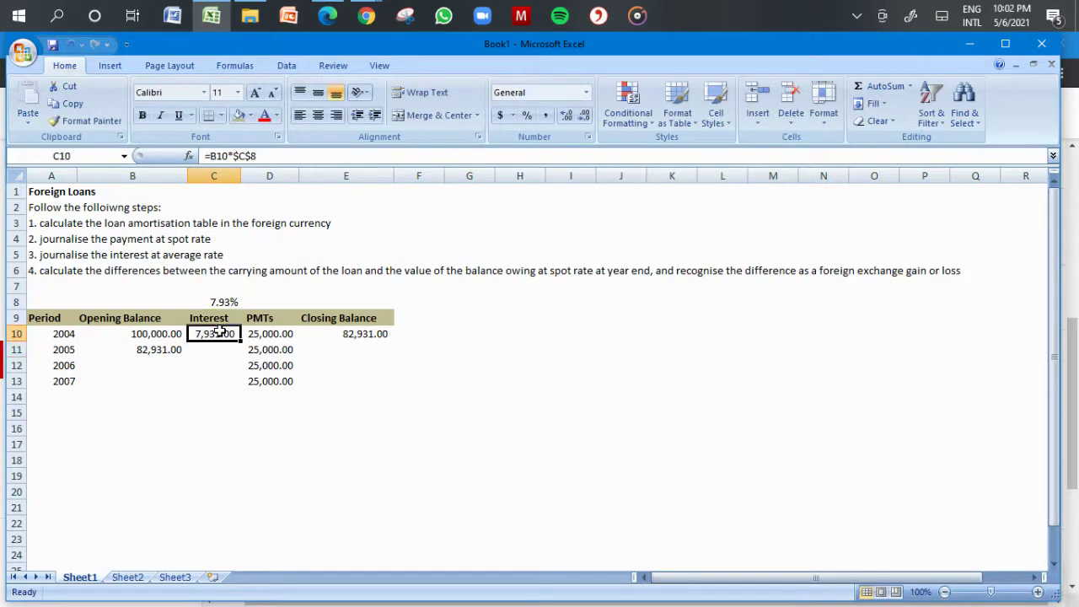
pyautogui.hotkey('ctrl', 'c')
pyautogui.press('Down')
pyautogui.hotkey('ctrl', 'v')
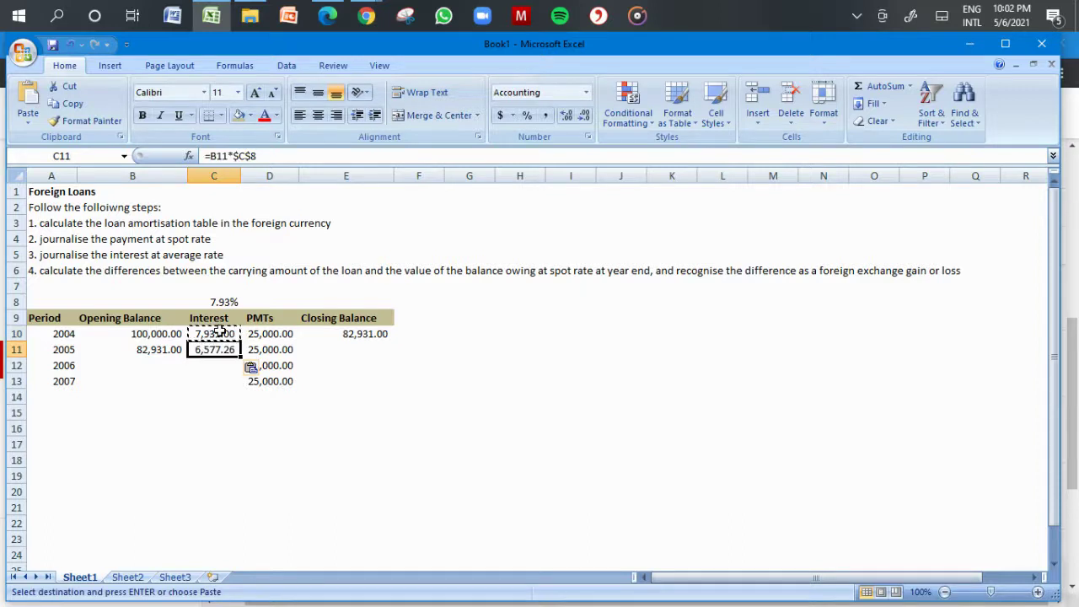
pyautogui.doubleClick(219, 333)
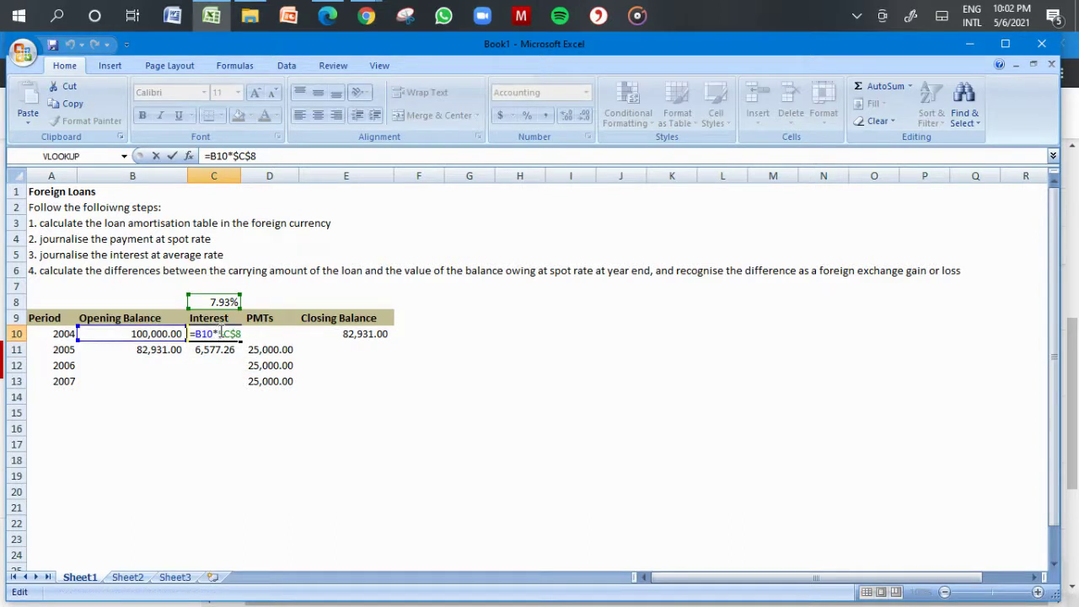
pyautogui.press('Return')
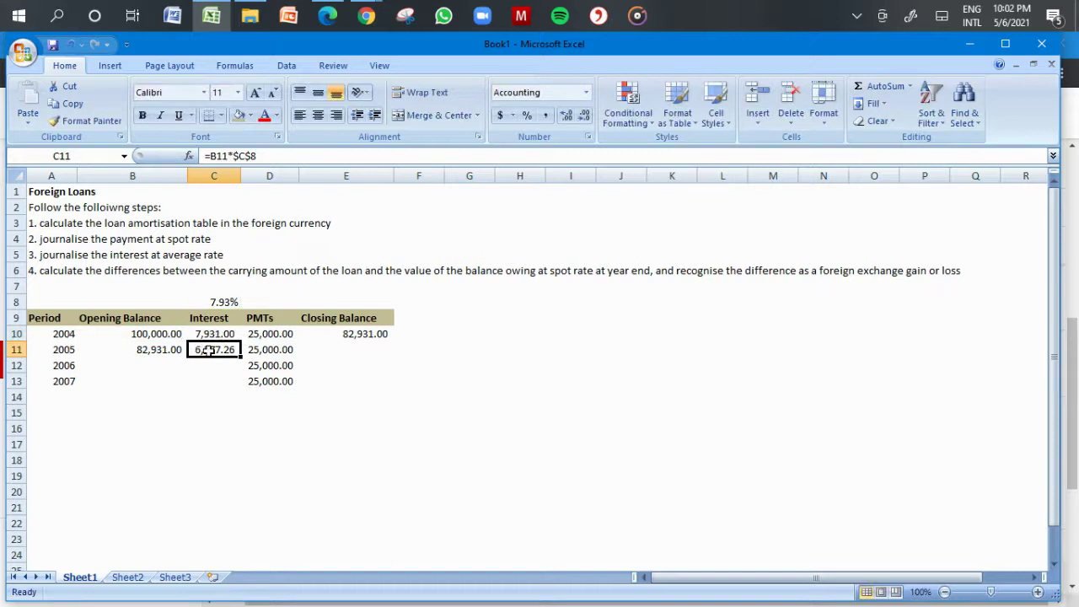
# - Enter the 2005 interest formula =B11*C8 in C11 and review its cell references
pyautogui.write('=')
pyautogui.click(170, 349)
pyautogui.write('*')
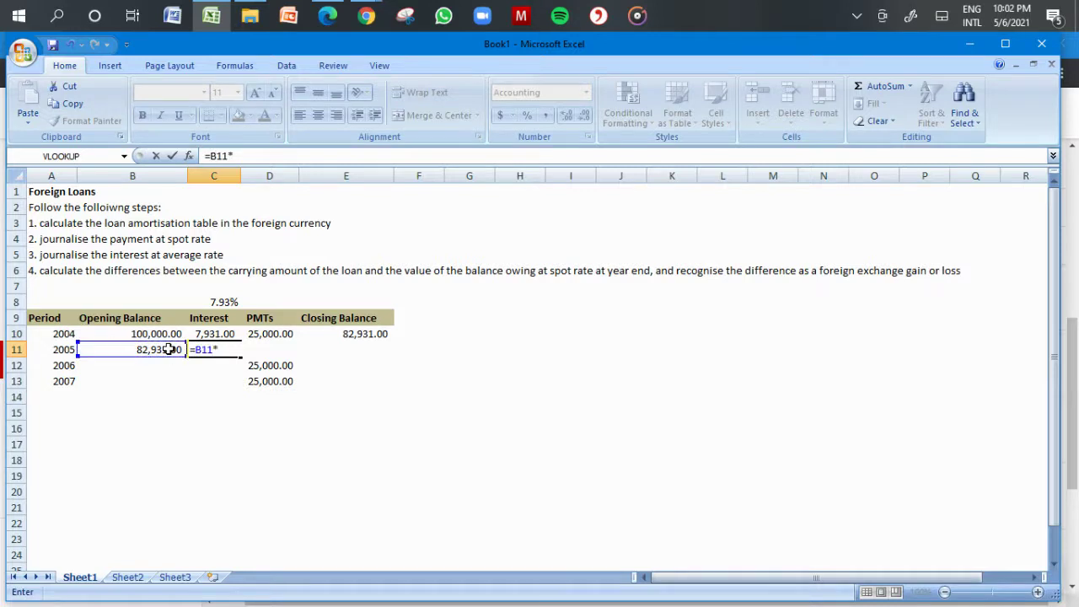
pyautogui.click(219, 301)
pyautogui.press('Return')
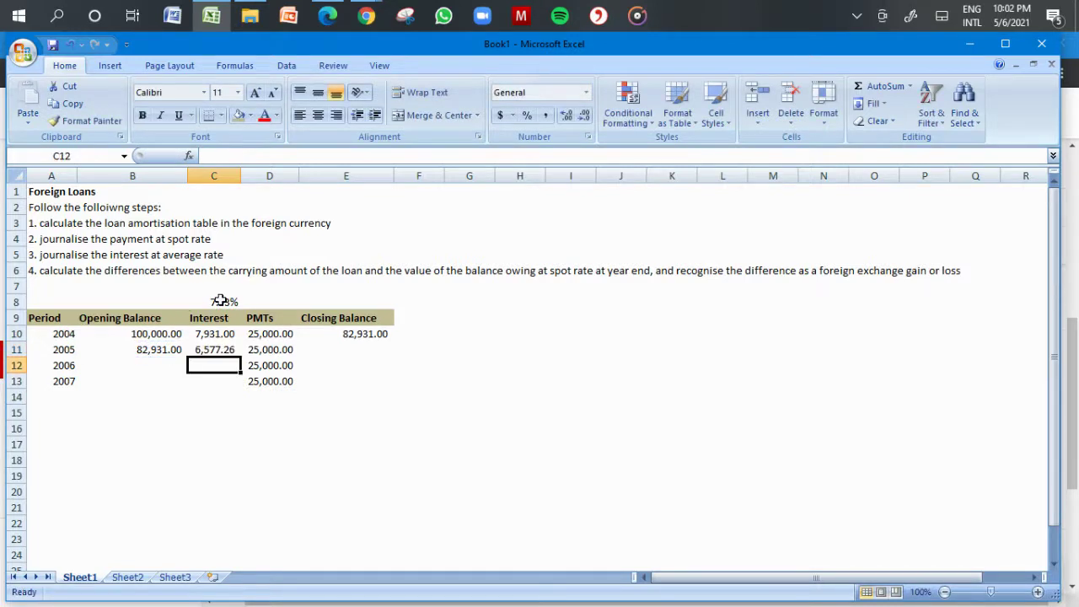
pyautogui.doubleClick(210, 351)
pyautogui.press('Return')
# - Calculate the 2005 closing balance in E11 with the formula =B11+C11-D11
pyautogui.click(341, 347)
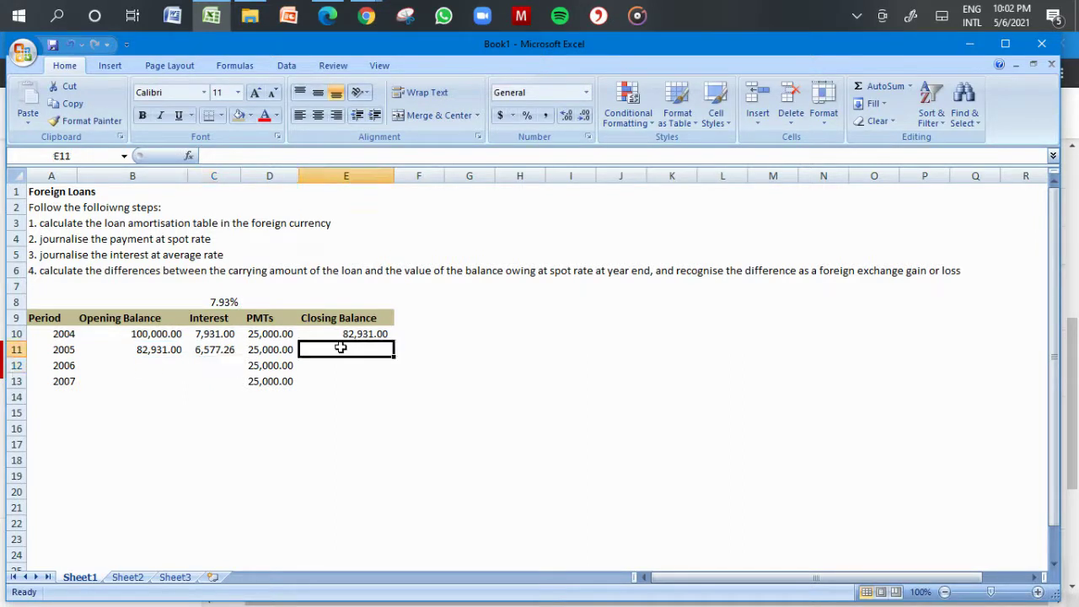
pyautogui.write('=')
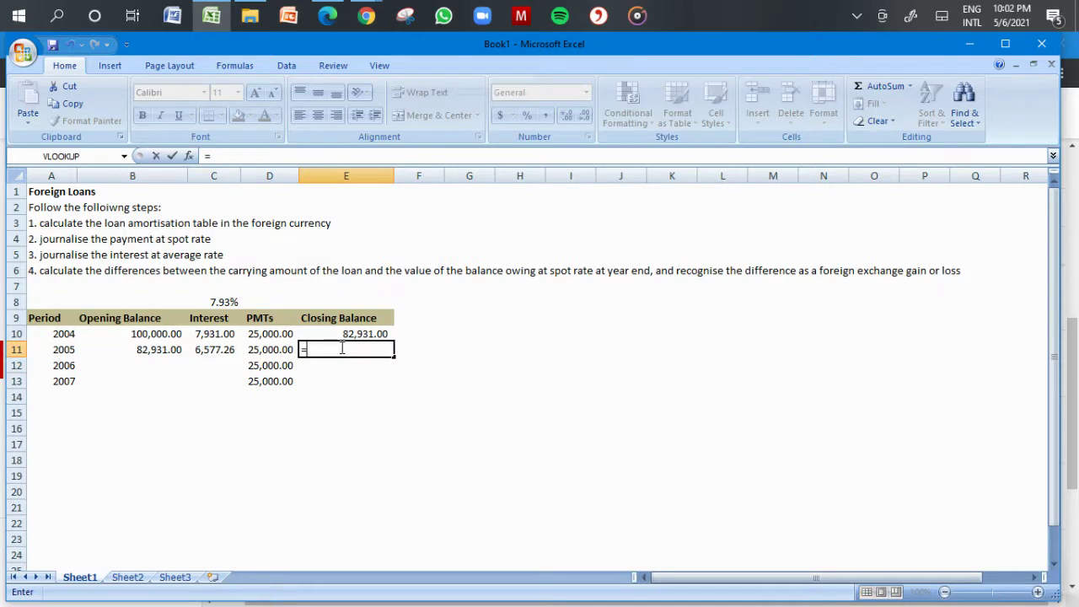
pyautogui.click(161, 349)
pyautogui.write('+')
pyautogui.click(206, 349)
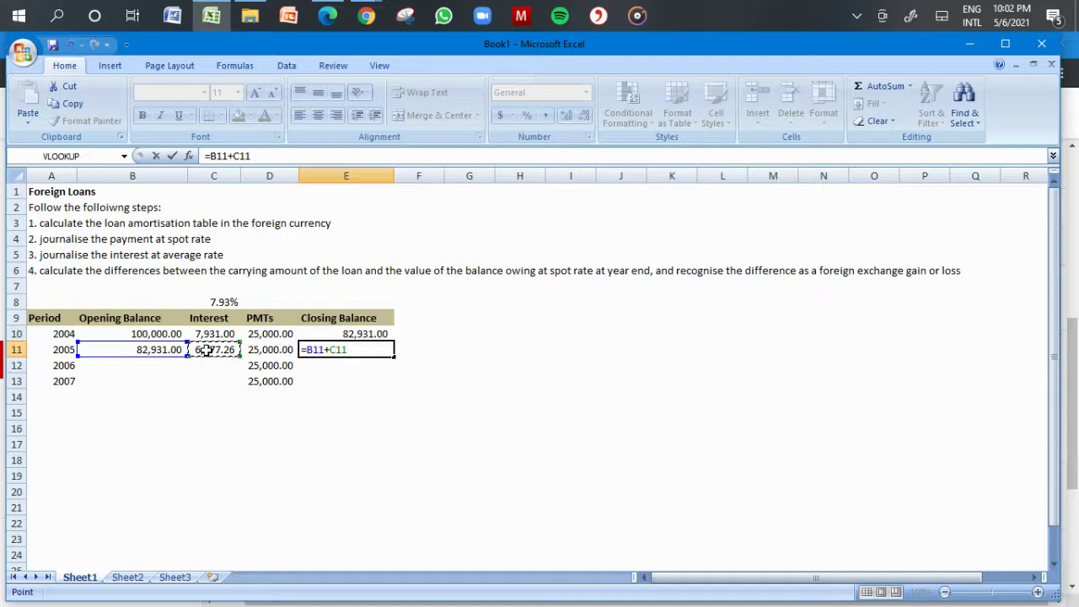
pyautogui.write('-')
pyautogui.click(257, 349)
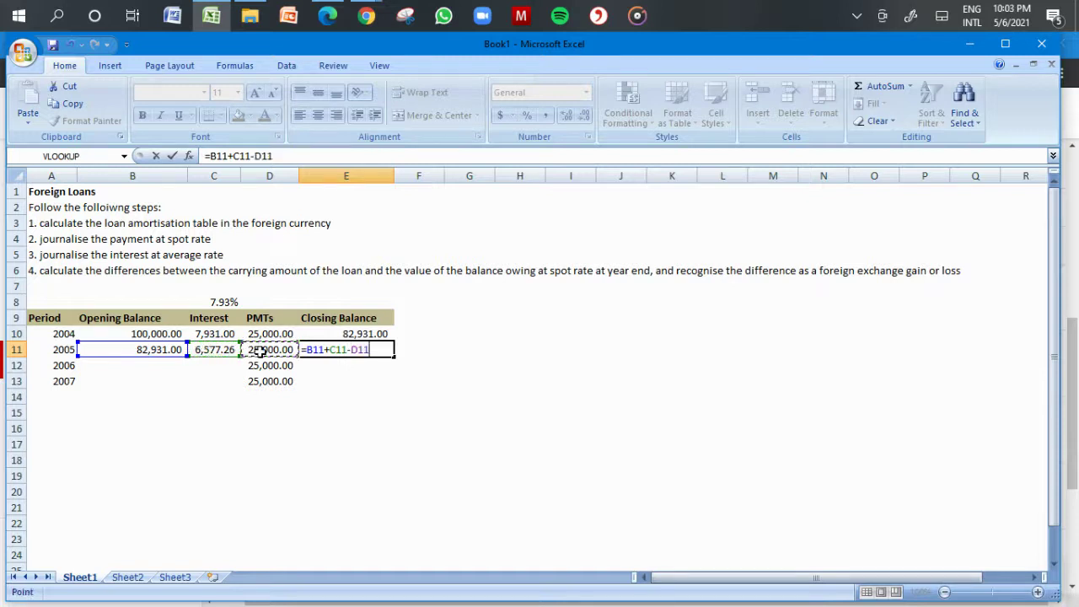
pyautogui.press('Return')
pyautogui.click(49, 301)
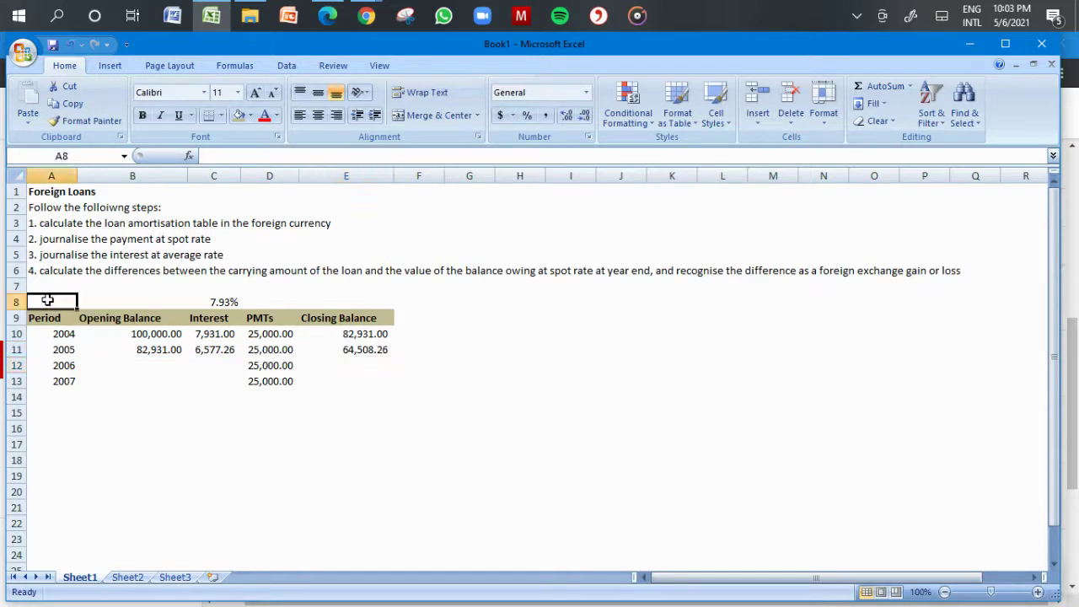
# - Label the amortisation table's currency as EUR in cell A8
pyautogui.write('USD')
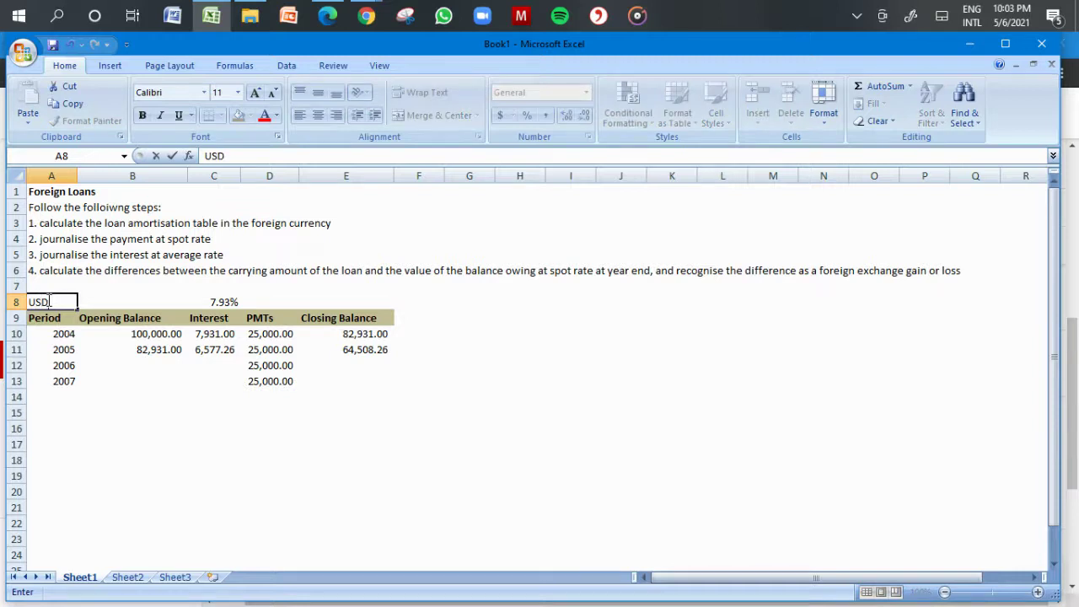
pyautogui.press('BackSpace')
pyautogui.press('BackSpace')
pyautogui.write('EUR')
pyautogui.press('Return')
# - Carry the 2005 closing balance into the 2006 opening balance in B12 with the formula =E11
pyautogui.press('Right')
pyautogui.press('Right')
pyautogui.press('Right')
pyautogui.press('Down')
pyautogui.press('Down')
pyautogui.press('Down')
pyautogui.press('Left')
pyautogui.press('Left')
pyautogui.write('=')
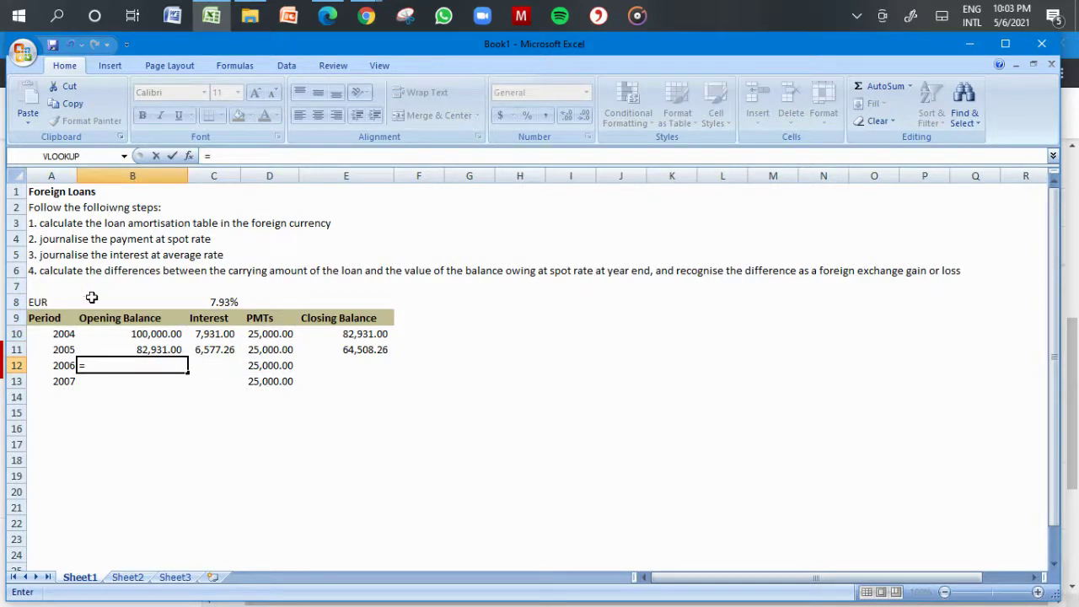
pyautogui.click(349, 351)
pyautogui.press('Return')
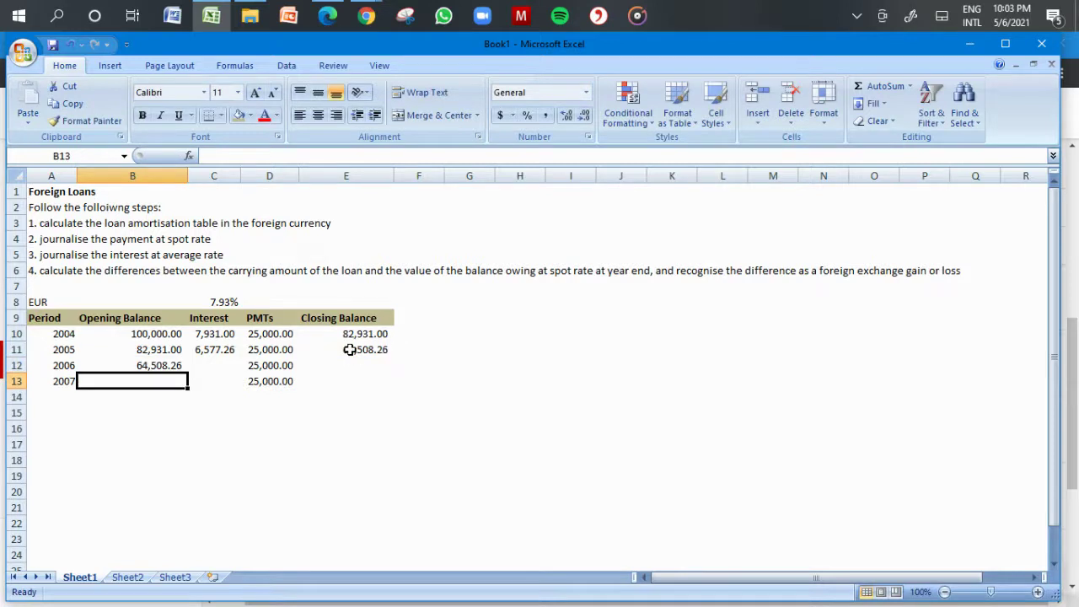
# - Calculate the 2006 interest in C12 with the formula =B12*C8
pyautogui.press('Up')
pyautogui.press('Right')
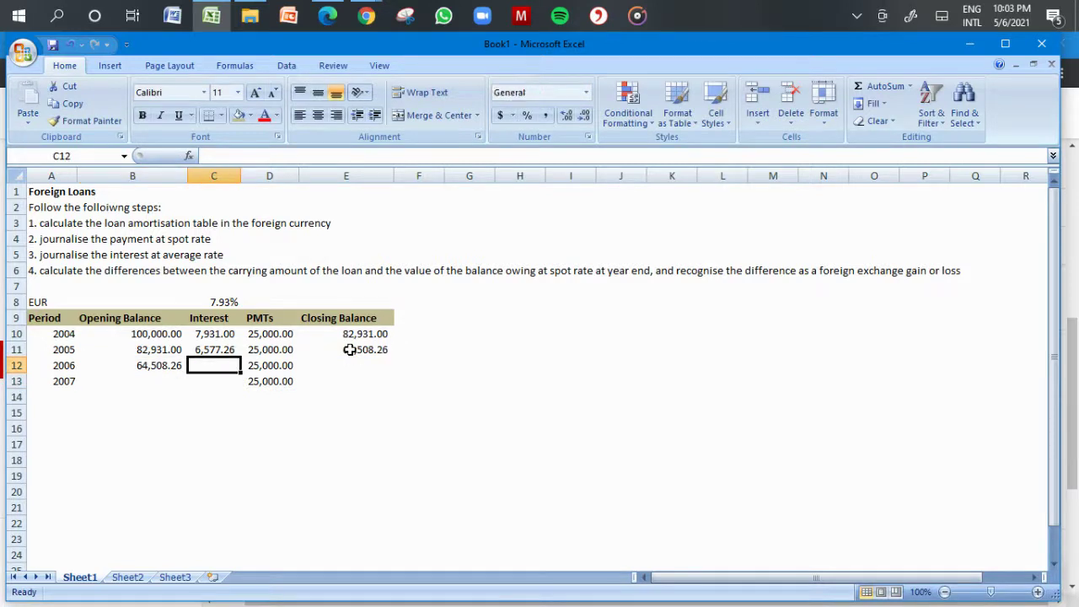
pyautogui.write('=')
pyautogui.click(156, 364)
pyautogui.write('*')
pyautogui.click(217, 302)
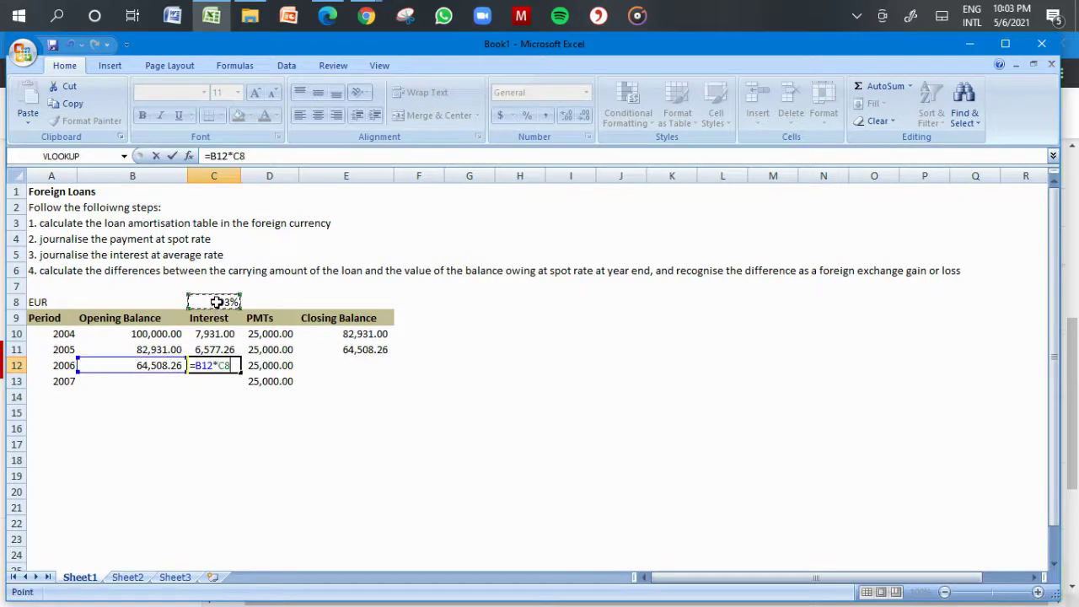
pyautogui.press('Return')
# - Copy the 2005 closing balance formula from E11 into E12 and review its cell references
pyautogui.press('Right')
pyautogui.press('Up')
pyautogui.press('Right')
pyautogui.press('Right')
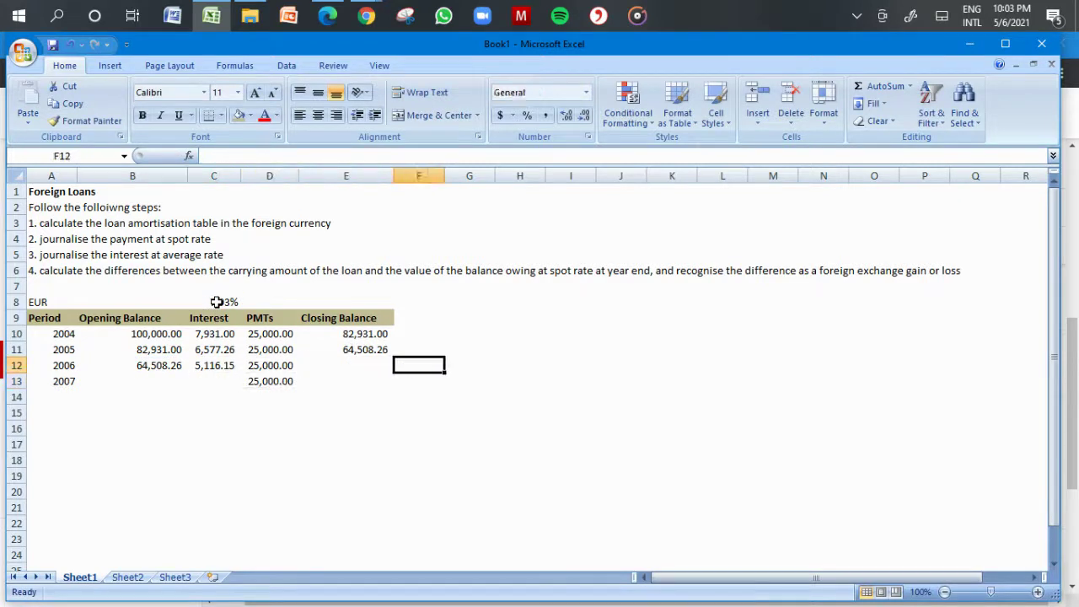
pyautogui.press('Left')
pyautogui.press('Up')
pyautogui.hotkey('ctrl', 'c')
pyautogui.press('Down')
pyautogui.hotkey('ctrl', 'v')
pyautogui.doubleClick(374, 365)
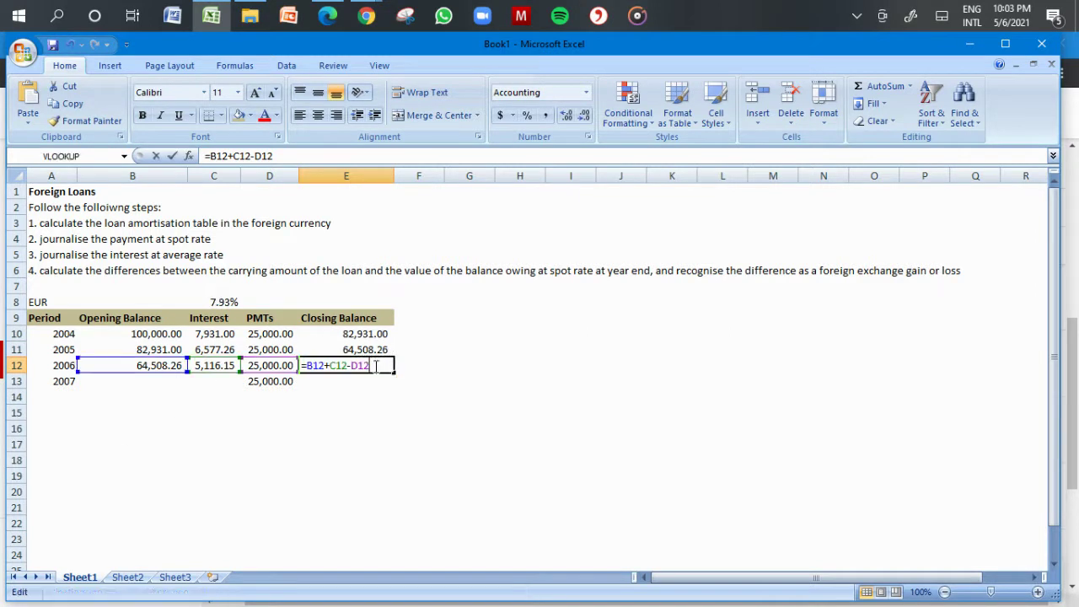
# - Link the 2007 opening balance in B13 to the 2006 closing balance with =E12
pyautogui.click(153, 383)
pyautogui.write('=')
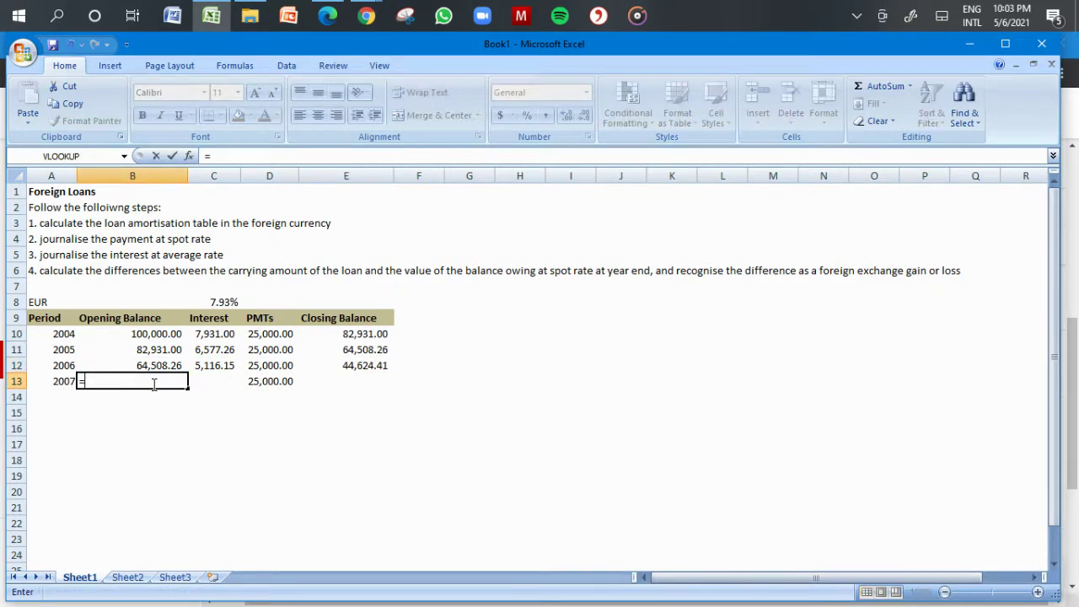
pyautogui.click(369, 363)
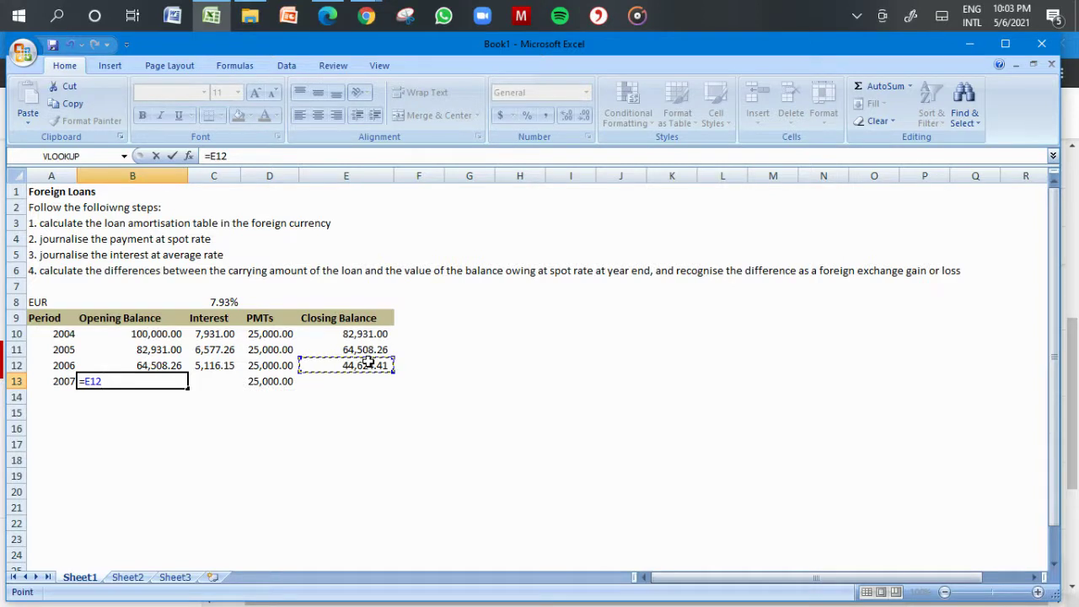
pyautogui.press('Return')
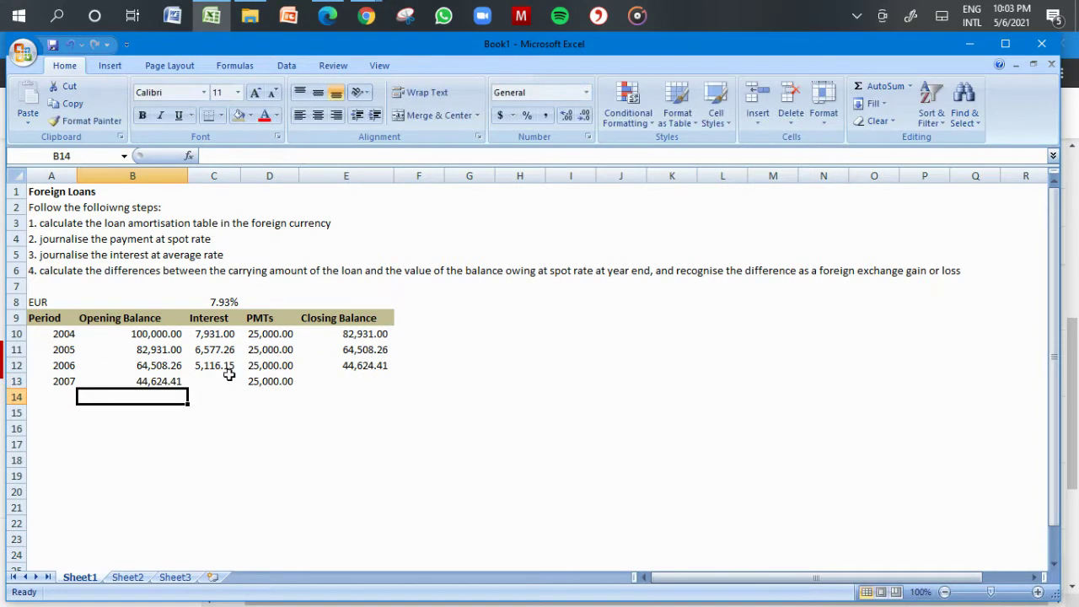
# - Calculate the 2007 interest in C13 by multiplying the opening balance B13 by the rate in C8
pyautogui.click(215, 377)
pyautogui.write('=')
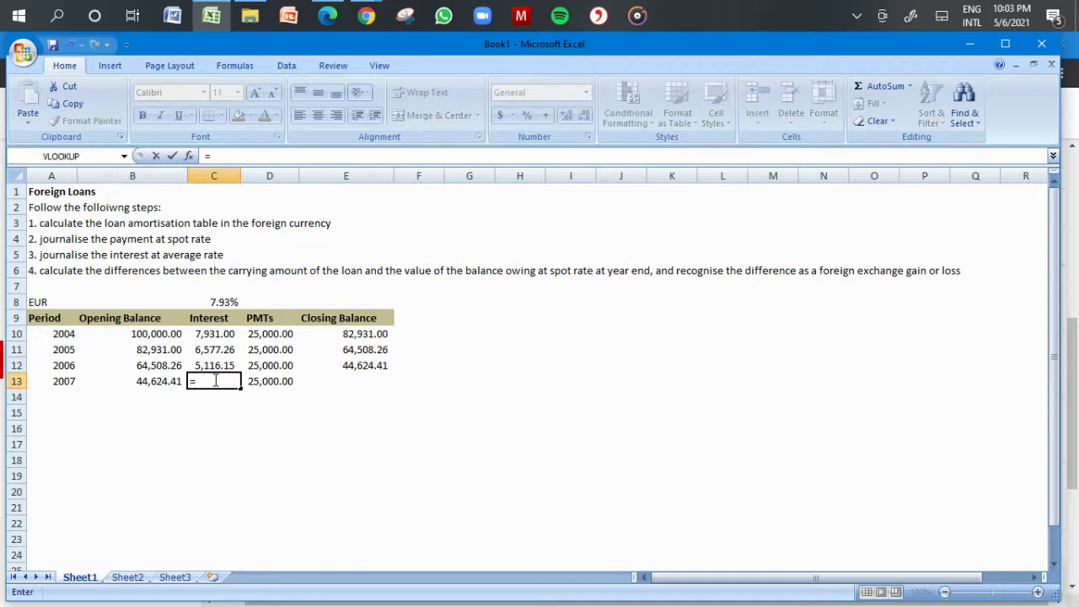
pyautogui.click(163, 381)
pyautogui.write('*')
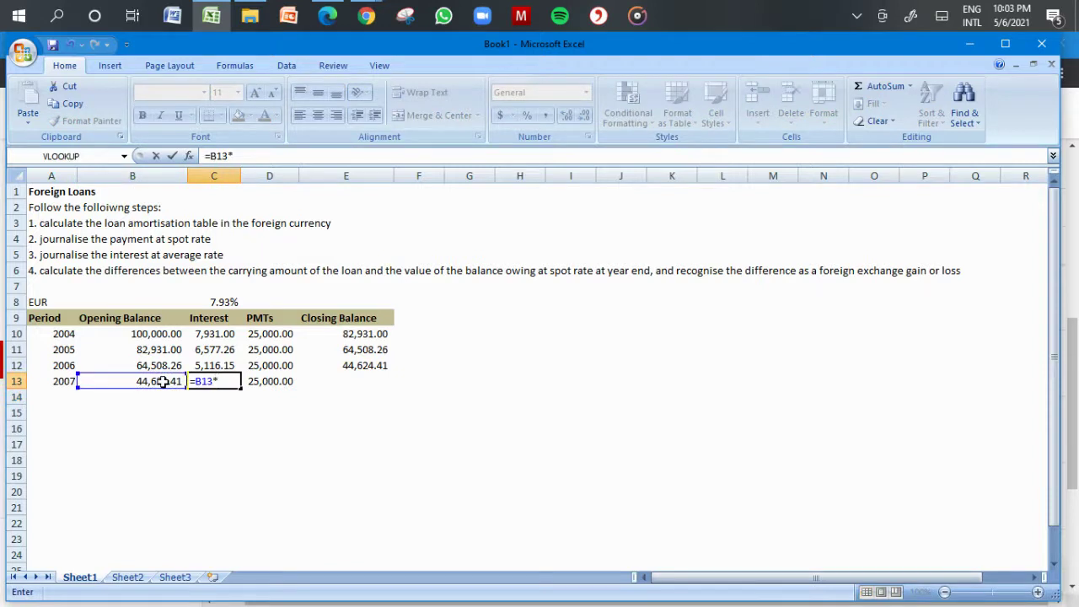
pyautogui.click(217, 302)
pyautogui.press('Return')
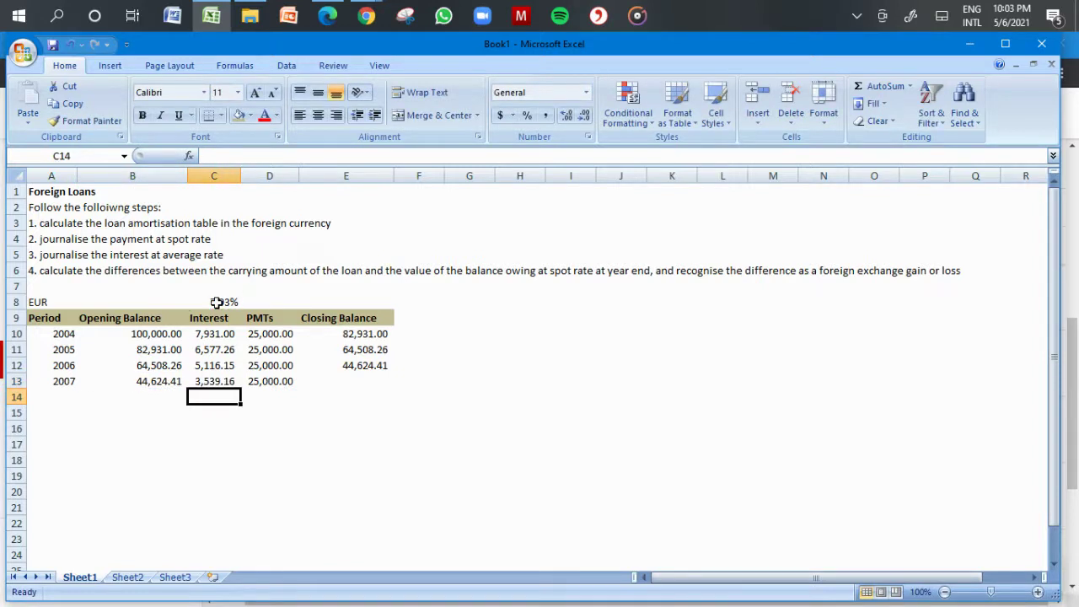
# - Copy the 2006 closing balance formula from E12 into E13 for 2007 and check its references
pyautogui.press('Up')
pyautogui.press('Right')
pyautogui.press('Right')
pyautogui.press('Up')
pyautogui.hotkey('ctrl', 'c')
pyautogui.press('Down')
pyautogui.hotkey('ctrl', 'v')
pyautogui.doubleClick(374, 381)
pyautogui.press('Return')
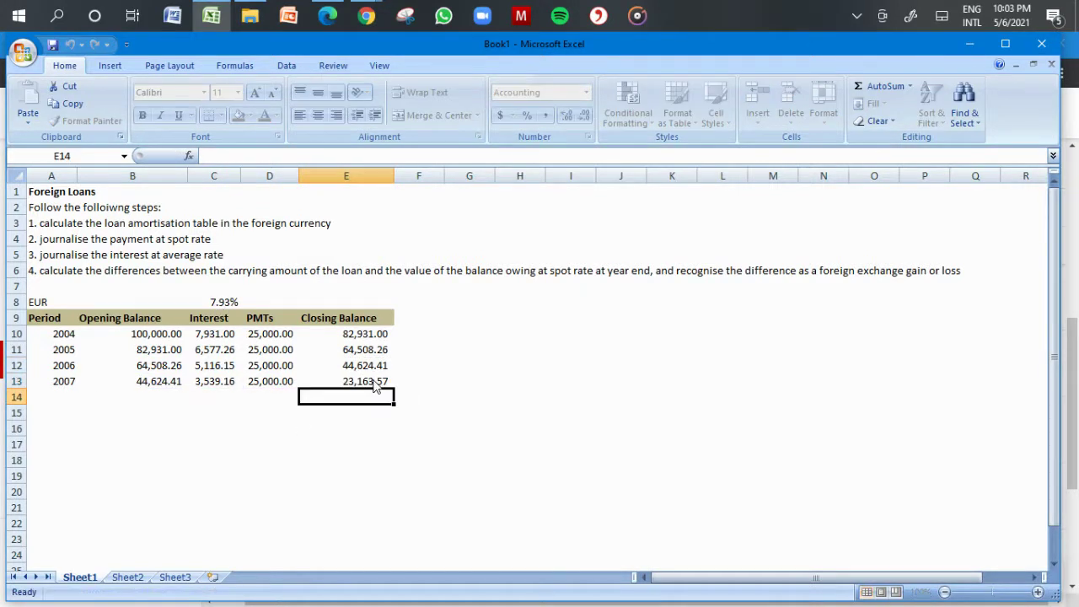
# - Add period 2008 in A14 and set its opening balance in B14 to =E13
pyautogui.click(70, 396)
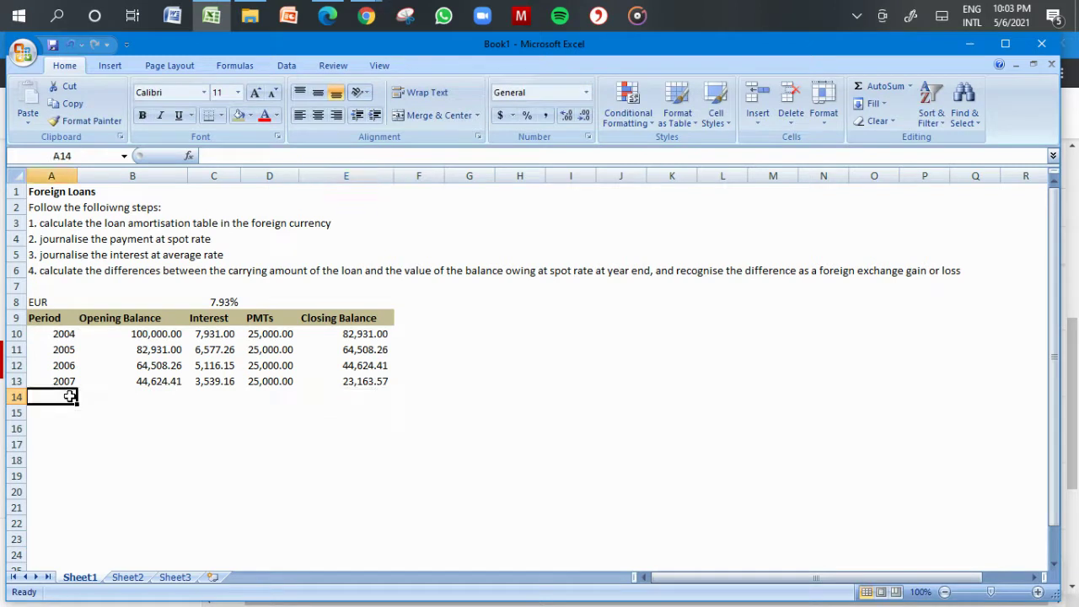
pyautogui.write('2008')
pyautogui.press('Tab')
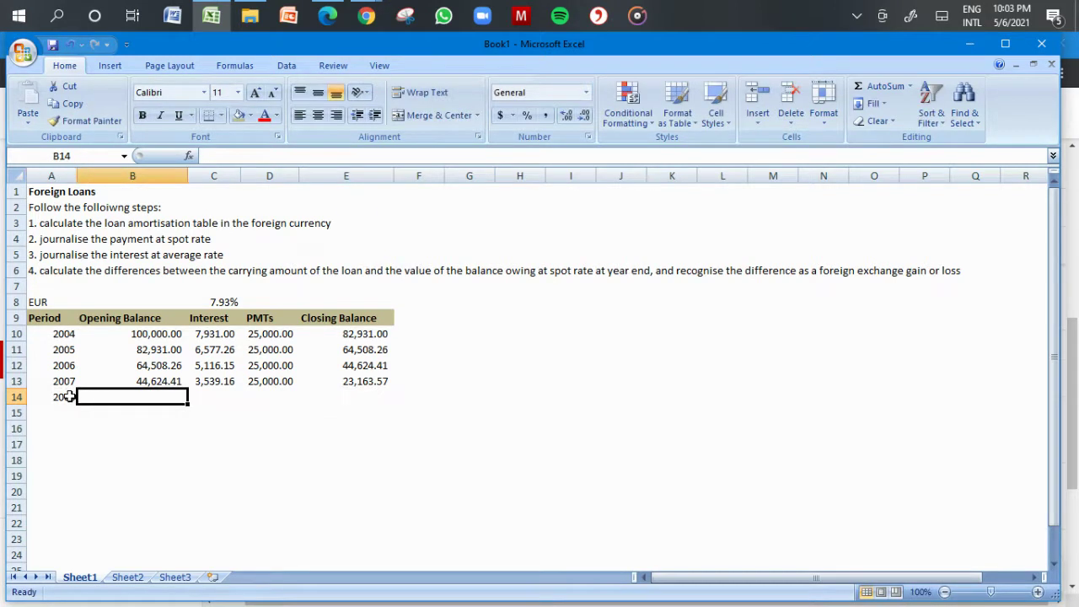
pyautogui.write('=')
pyautogui.click(365, 382)
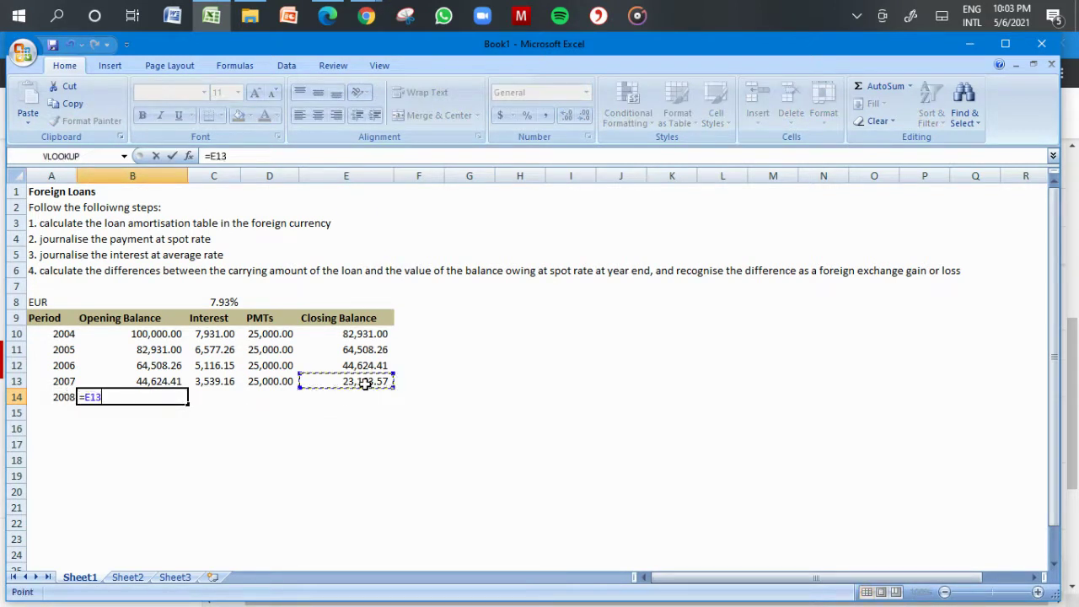
pyautogui.press('Return')
# - Calculate the 2008 interest in C14 by multiplying the opening balance B14 by the rate in C8
pyautogui.press('Up')
pyautogui.press('Right')
pyautogui.write('=')
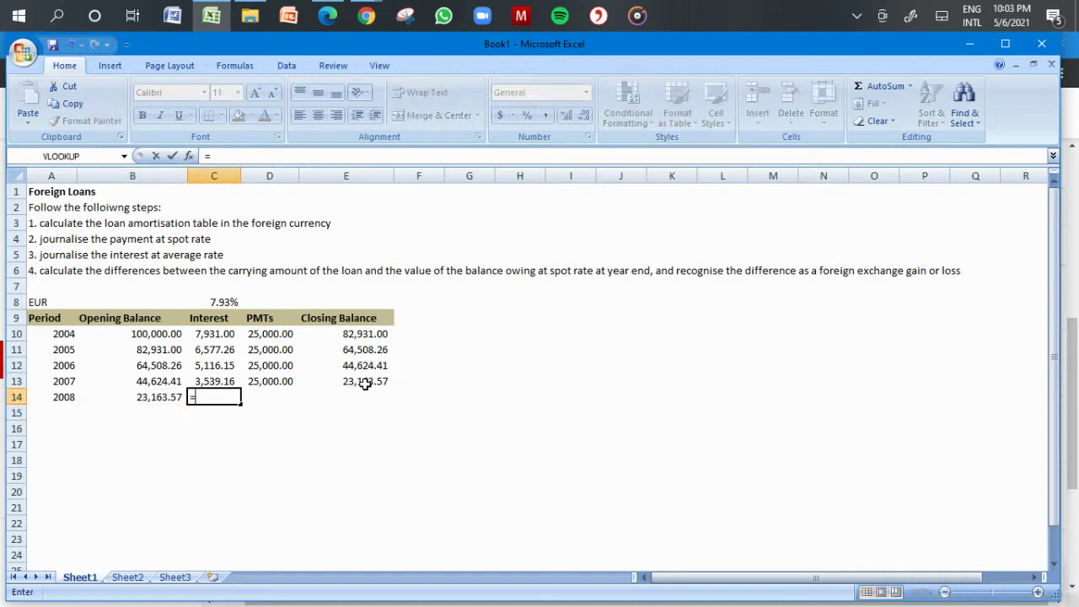
pyautogui.click(162, 385)
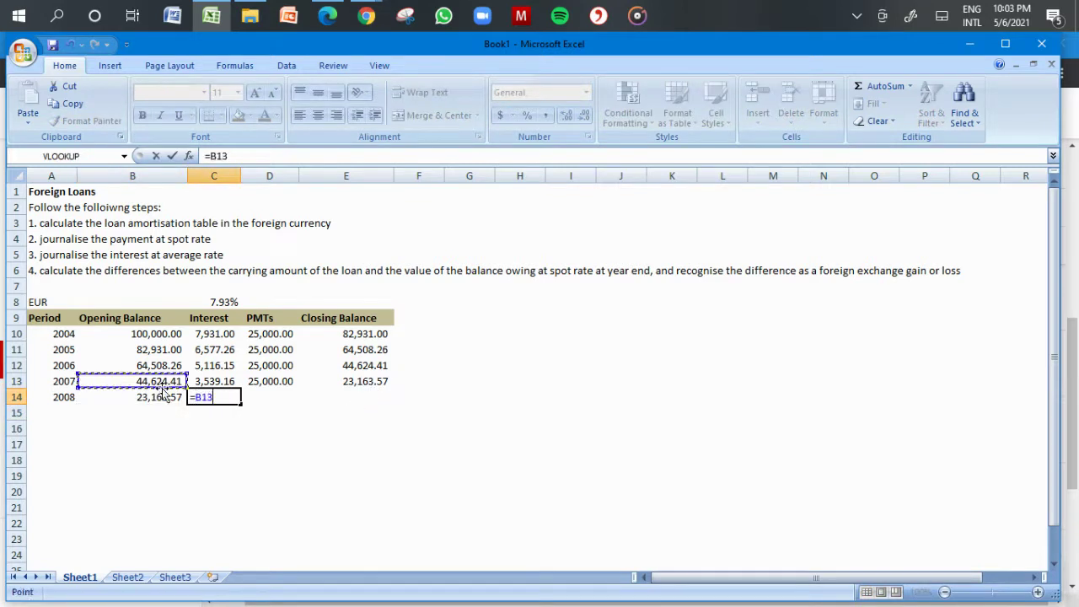
pyautogui.click(161, 398)
pyautogui.write('*')
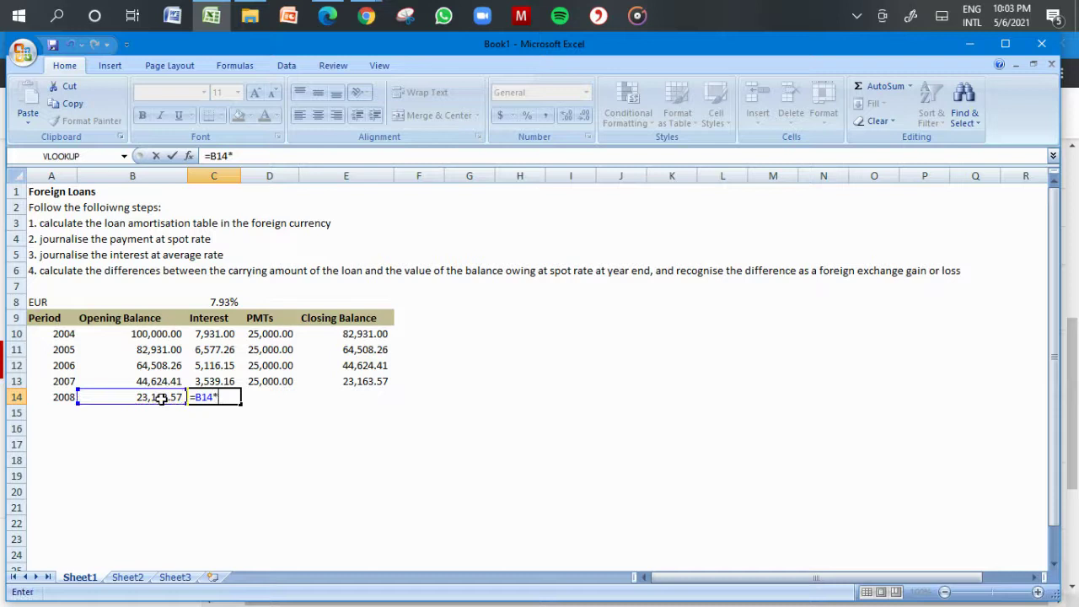
pyautogui.click(218, 302)
pyautogui.press('Return')
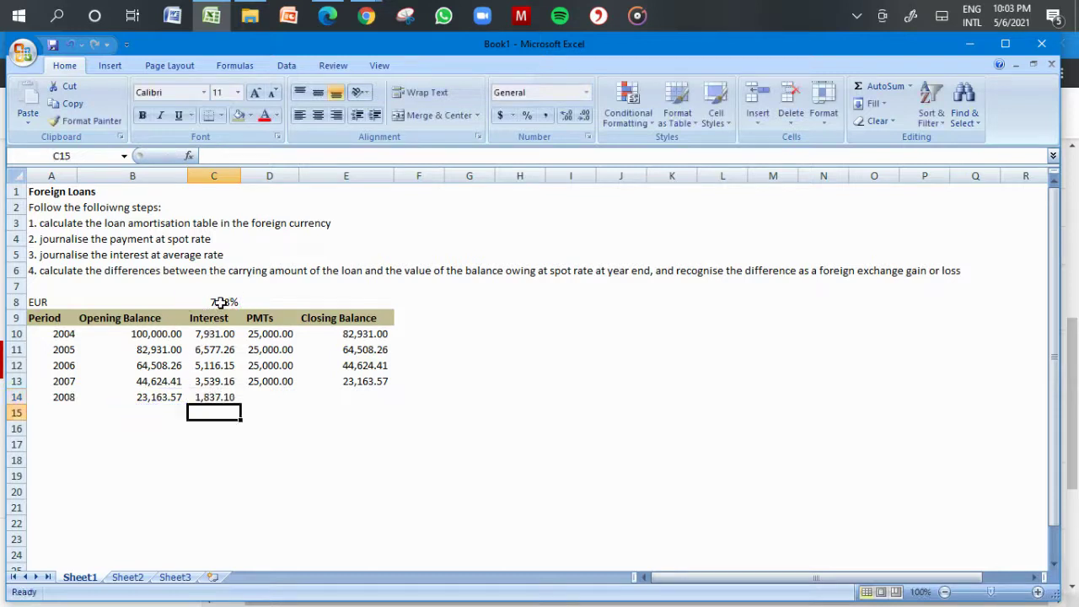
# - Enter the 2008 payment of 25000 in D14 and copy the closing balance formula from E13 into E14
pyautogui.click(273, 394)
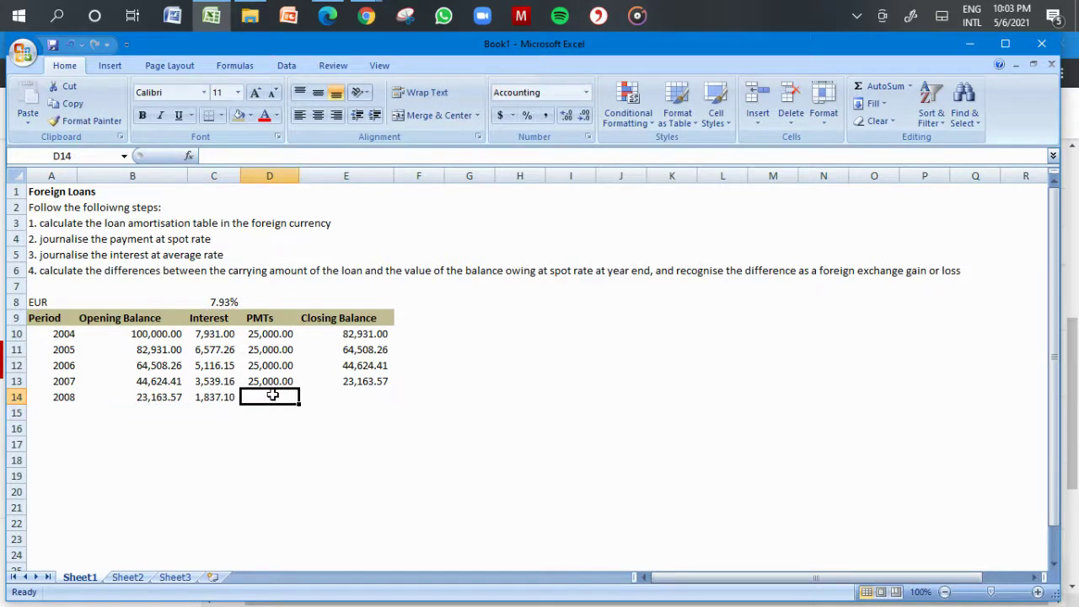
pyautogui.write('25000')
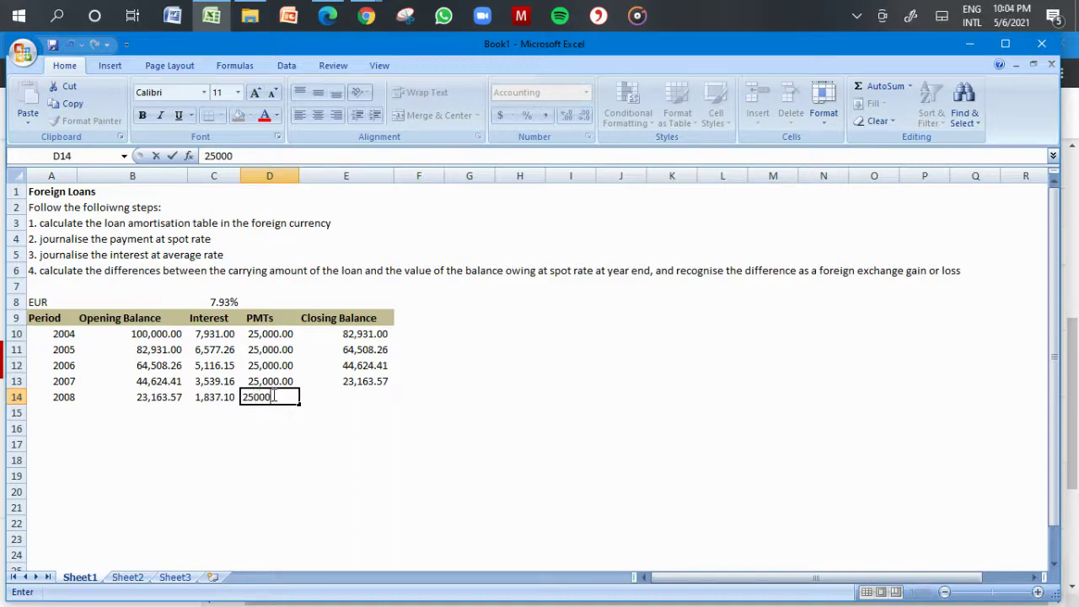
pyautogui.press('Tab')
pyautogui.press('Up')
pyautogui.hotkey('ctrl', 'c')
pyautogui.press('Down')
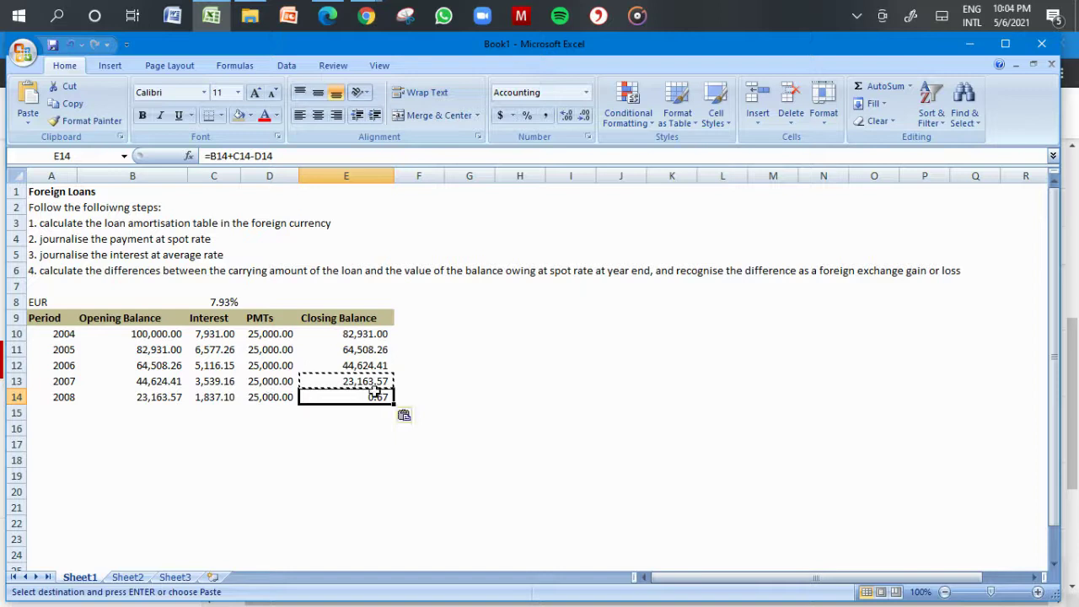
pyautogui.press('Return')
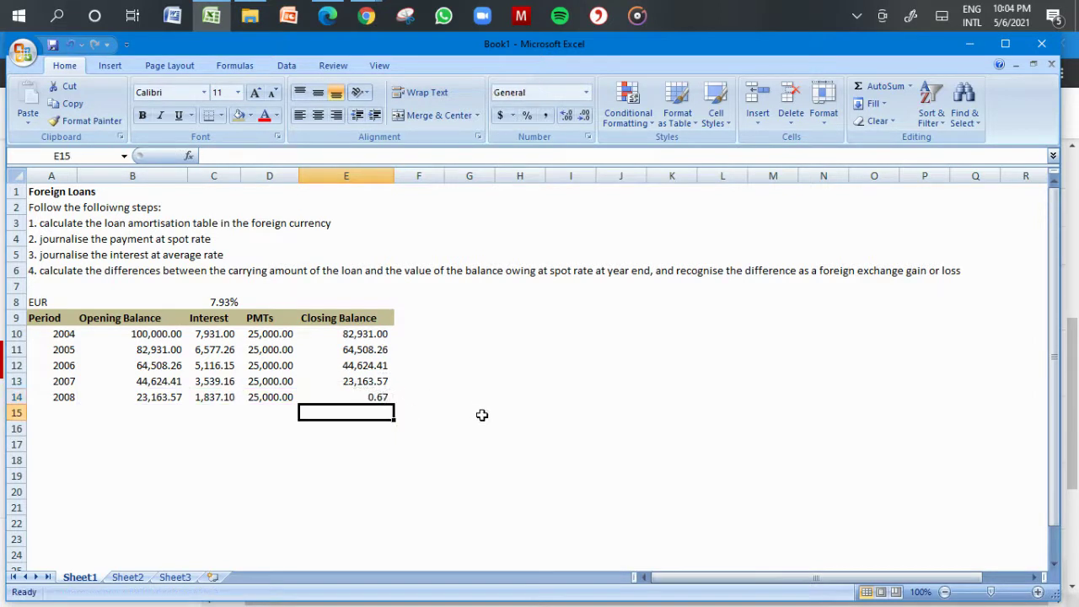
pyautogui.click(480, 413)
pyautogui.click(381, 400)
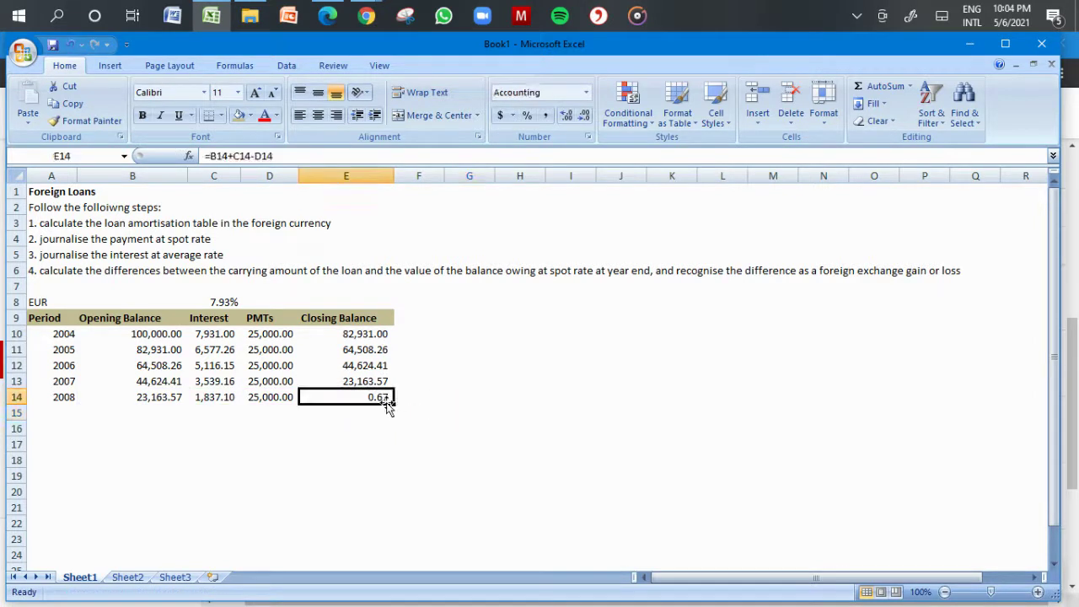
# - Insert a blank row at row 8, above the EUR and interest rate row
pyautogui.click(192, 458)
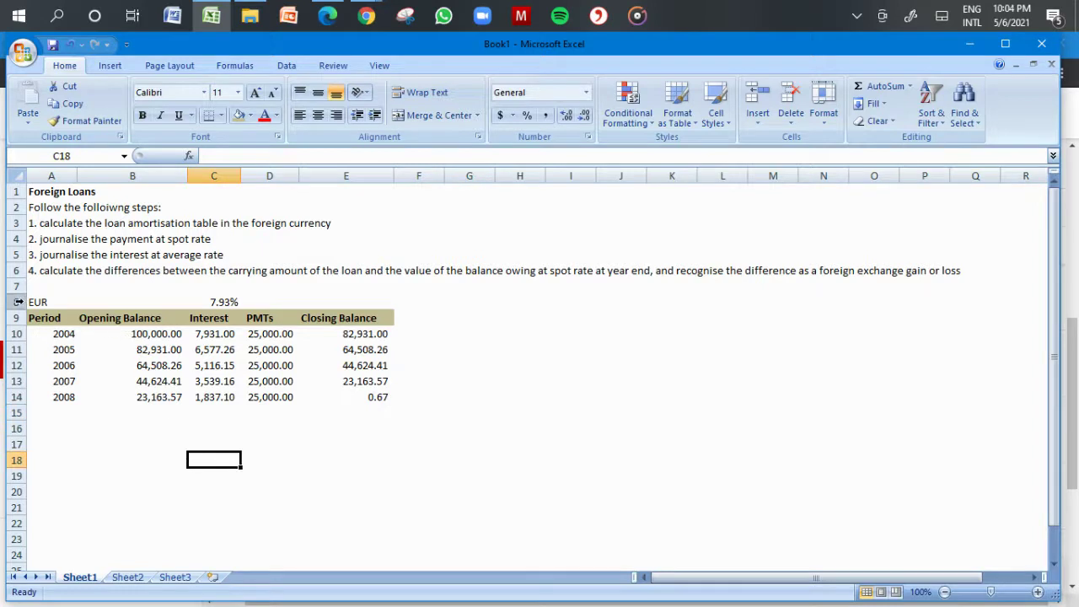
pyautogui.click(16, 302)
pyautogui.hotkey('ctrl', 'shift', '+')
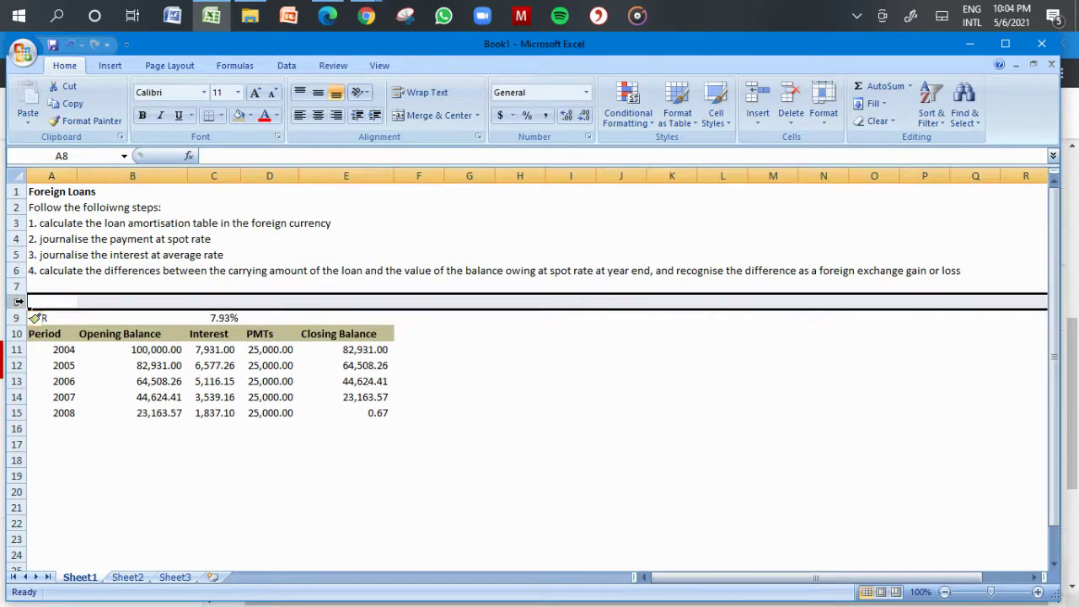
# - Go through the amortisation table's period column from its heading down to 2008
pyautogui.click(54, 297)
pyautogui.press('Down')
pyautogui.press('Down')
pyautogui.press('Down')
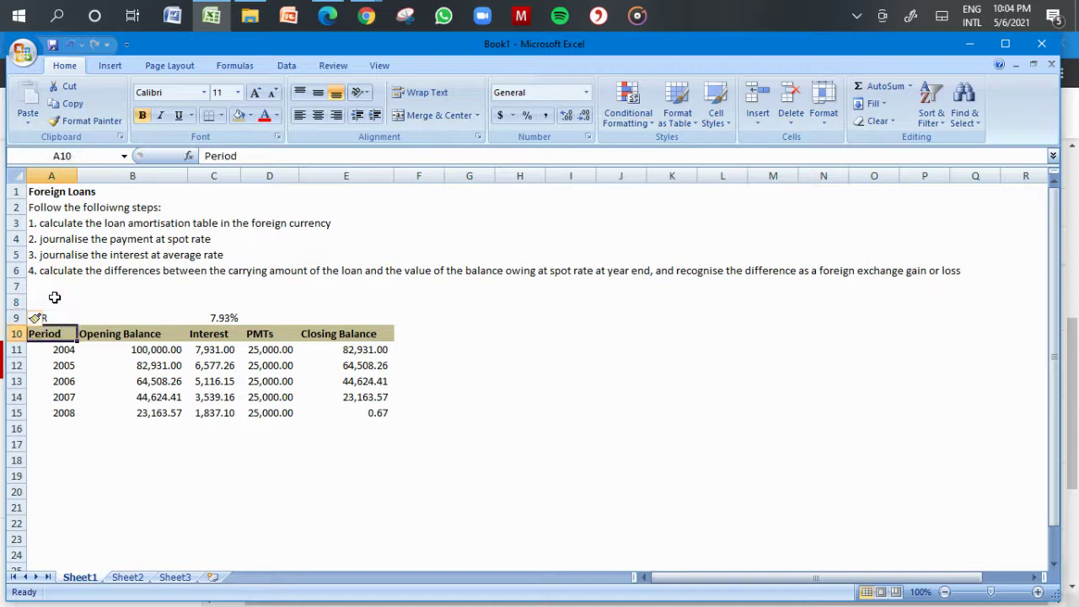
pyautogui.press('Down')
pyautogui.press('Down')
pyautogui.press('Down')
pyautogui.press('Down')
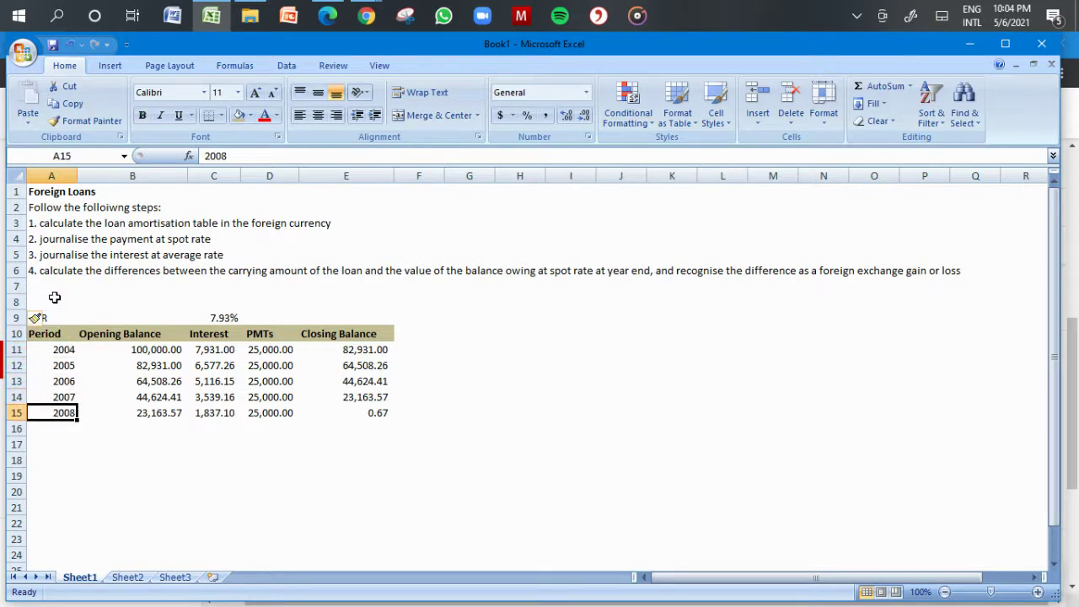
# - Fill the whole of row 3, holding the loan amortisation table instruction, with green
pyautogui.click(34, 223)
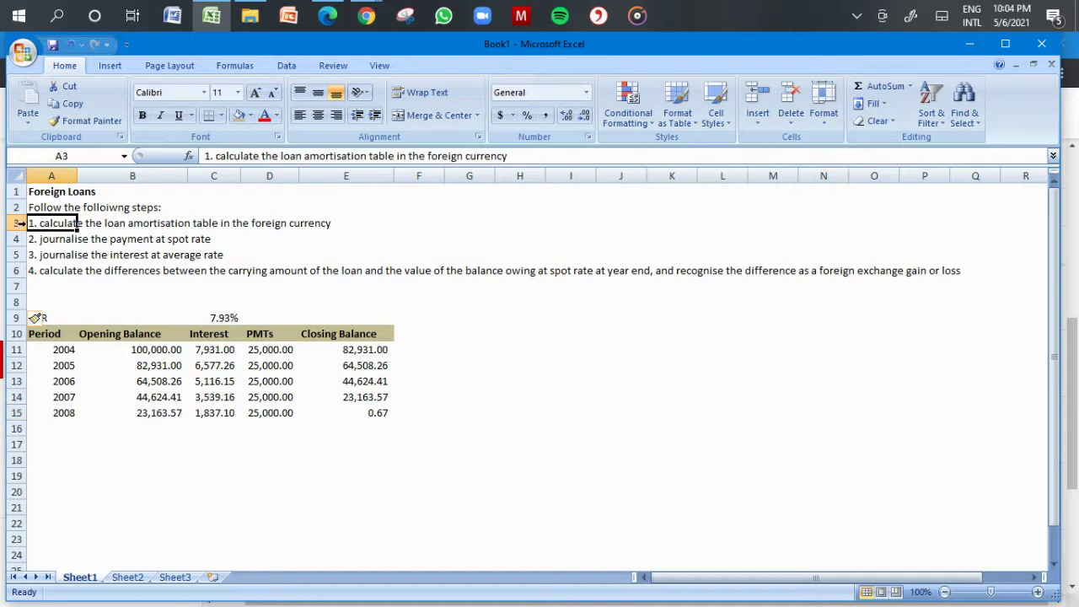
pyautogui.click(20, 223)
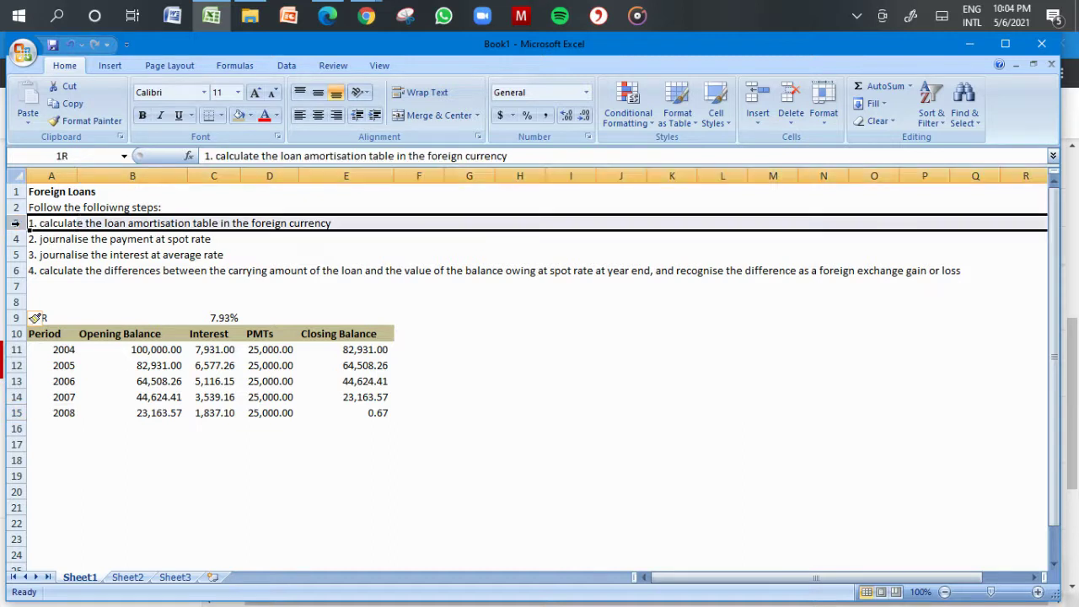
pyautogui.click(251, 118)
pyautogui.click(177, 233)
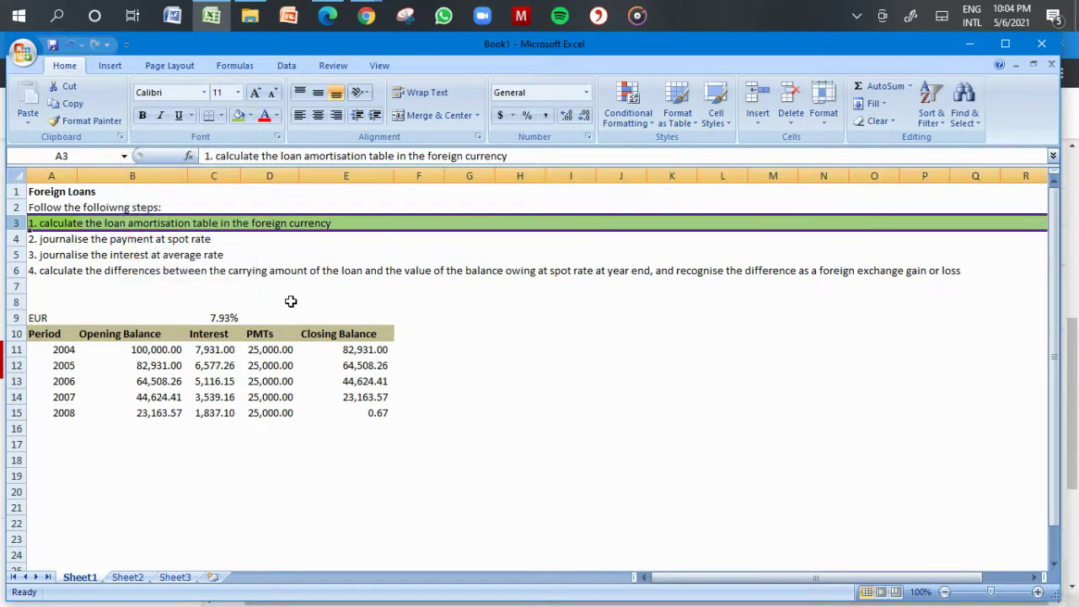
pyautogui.click(291, 301)
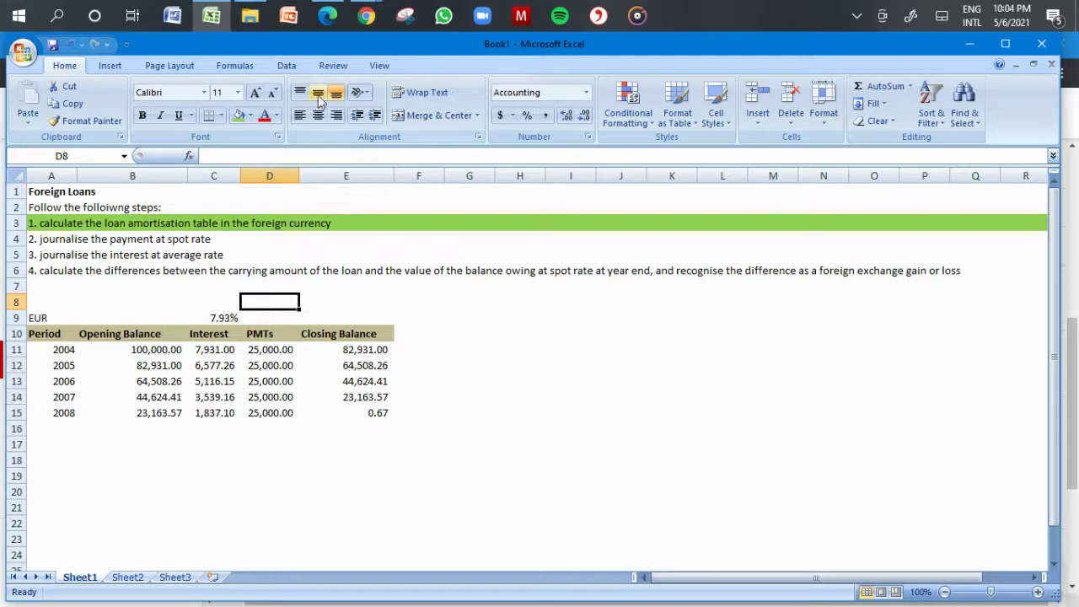
# - Enter the journal headings Date in A18 and Details in B18, below the amortisation table
pyautogui.click(334, 10)
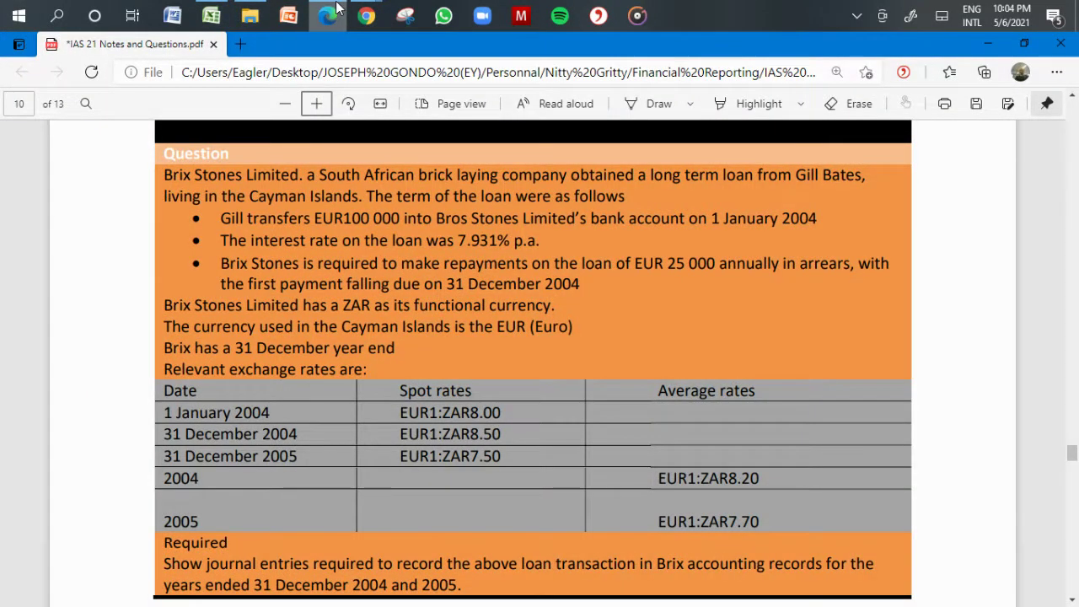
pyautogui.click(336, 7)
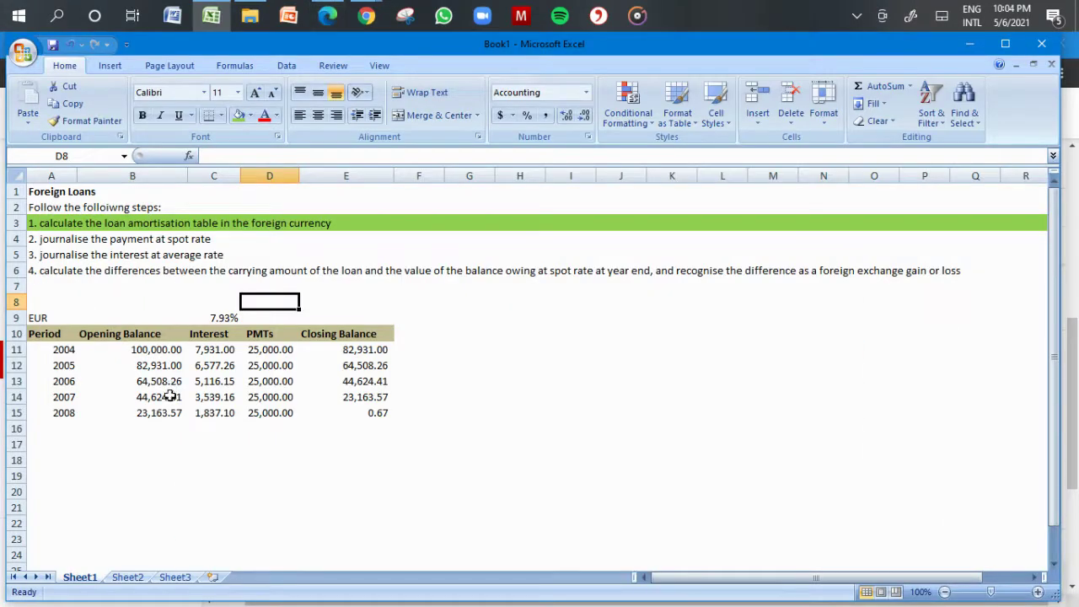
pyautogui.click(62, 455)
pyautogui.write('Date')
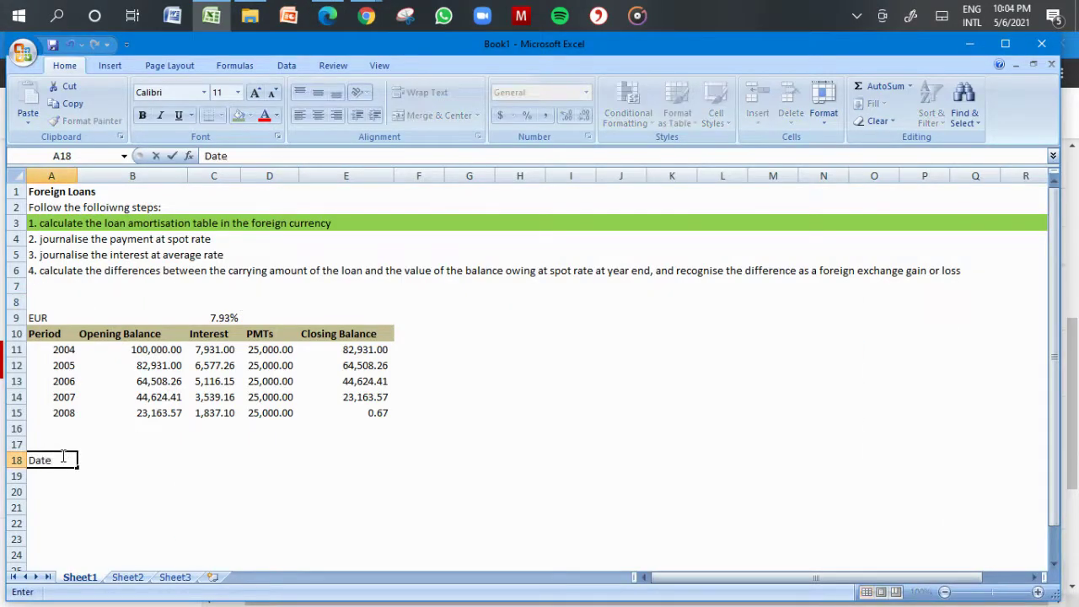
pyautogui.press('Tab')
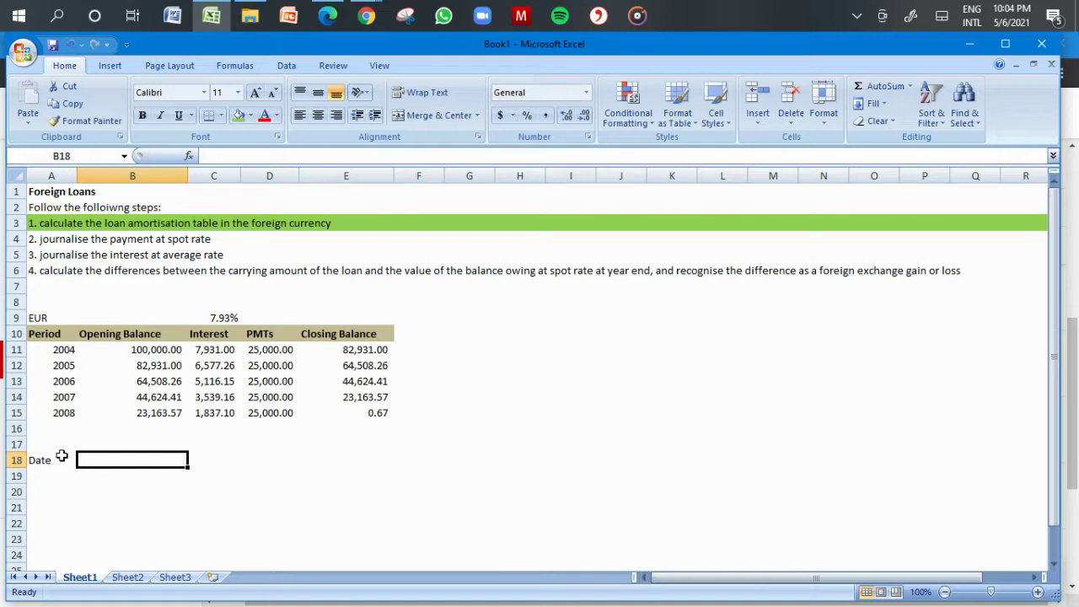
pyautogui.write('Dece')
pyautogui.press('BackSpace')
pyautogui.press('BackSpace')
pyautogui.write('tails')
pyautogui.press('Tab')
pyautogui.press('Tab')
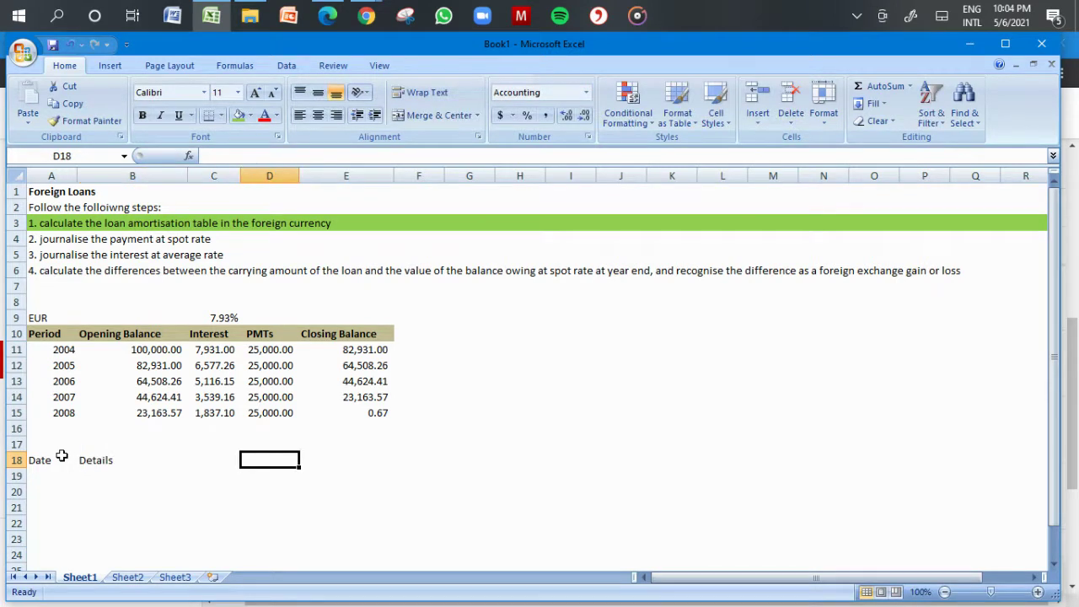
# - Enter the journal headings debit in D18 and credit in E18
pyautogui.write('debit')
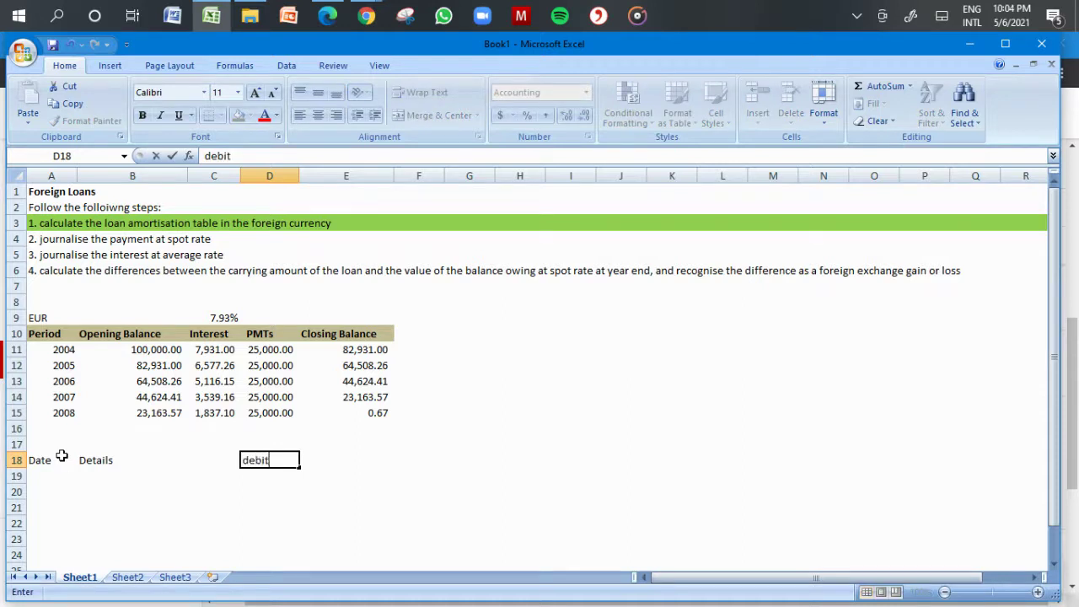
pyautogui.press('Tab')
pyautogui.write('credit')
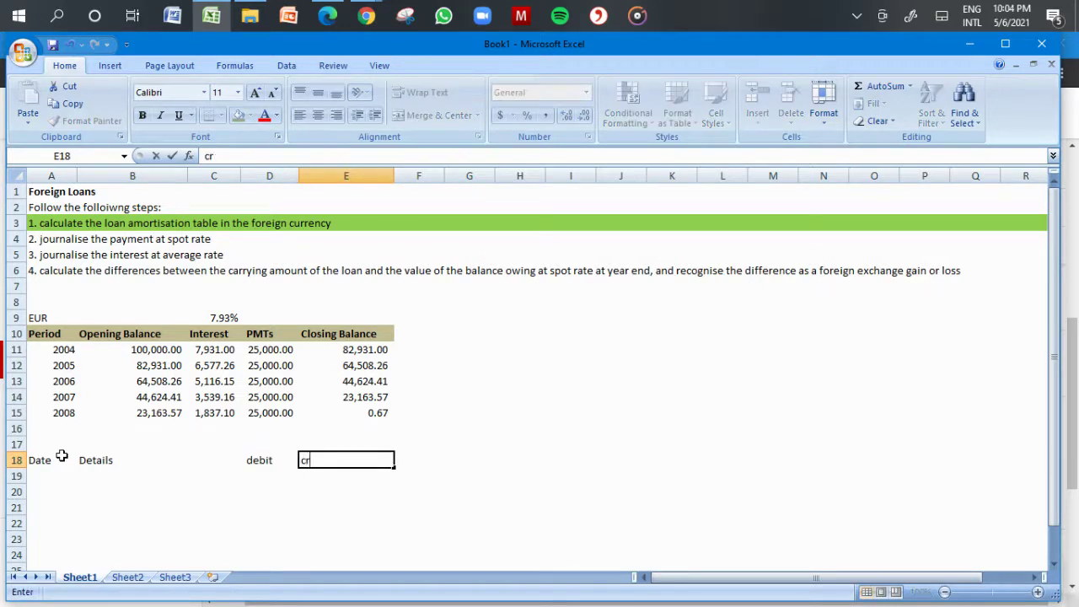
pyautogui.press('Return')
# - Fill the journal heading cells A18 to E18 with orange
pyautogui.press('Up')
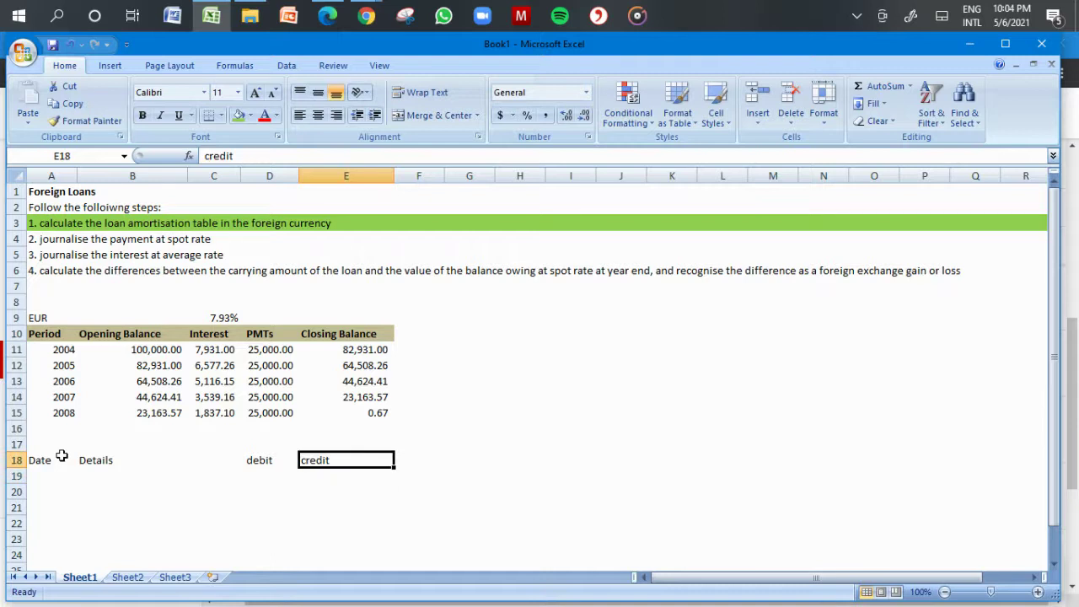
pyautogui.hotkey('shift', 'Left')
pyautogui.hotkey('shift', 'Left')
pyautogui.hotkey('shift', 'Left')
pyautogui.hotkey('shift', 'Left')
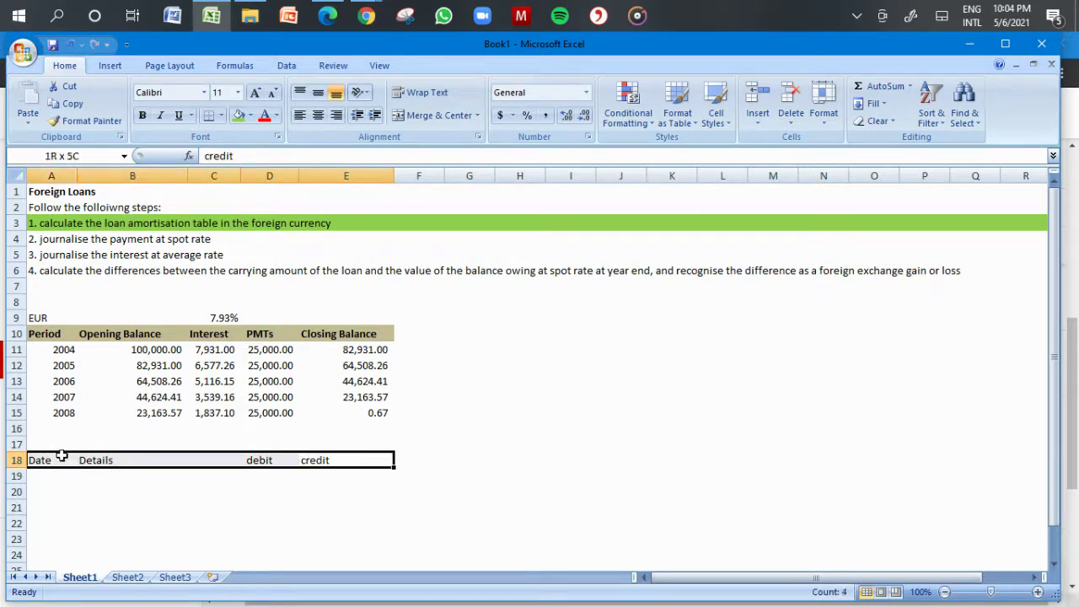
pyautogui.click(249, 118)
pyautogui.click(156, 234)
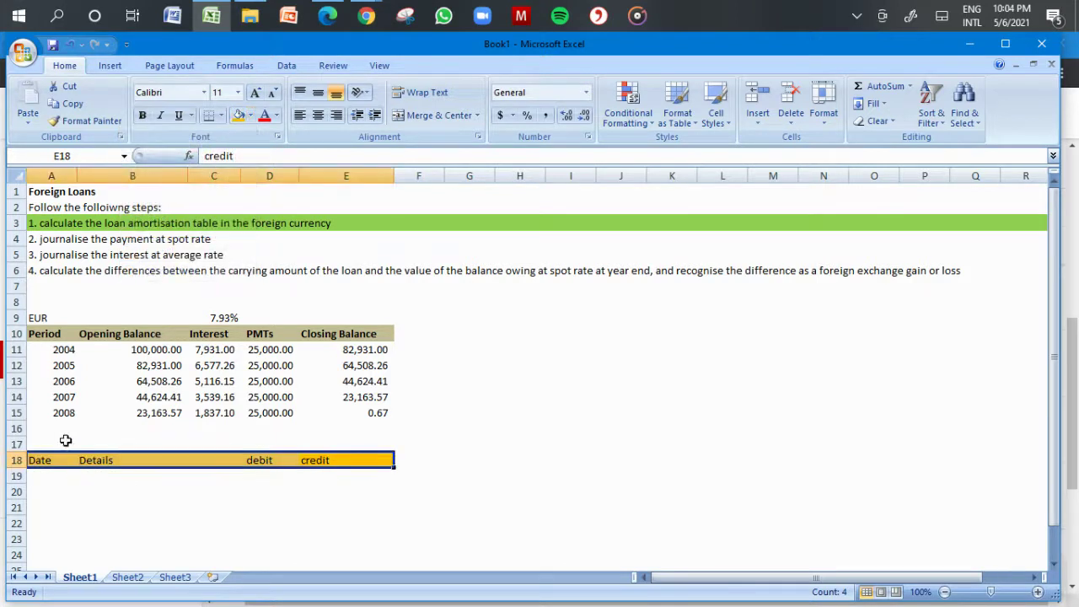
# - Enter the year 2004 in A19 and the loan receipt date 1 Jan in A20
pyautogui.click(42, 477)
pyautogui.write('2004')
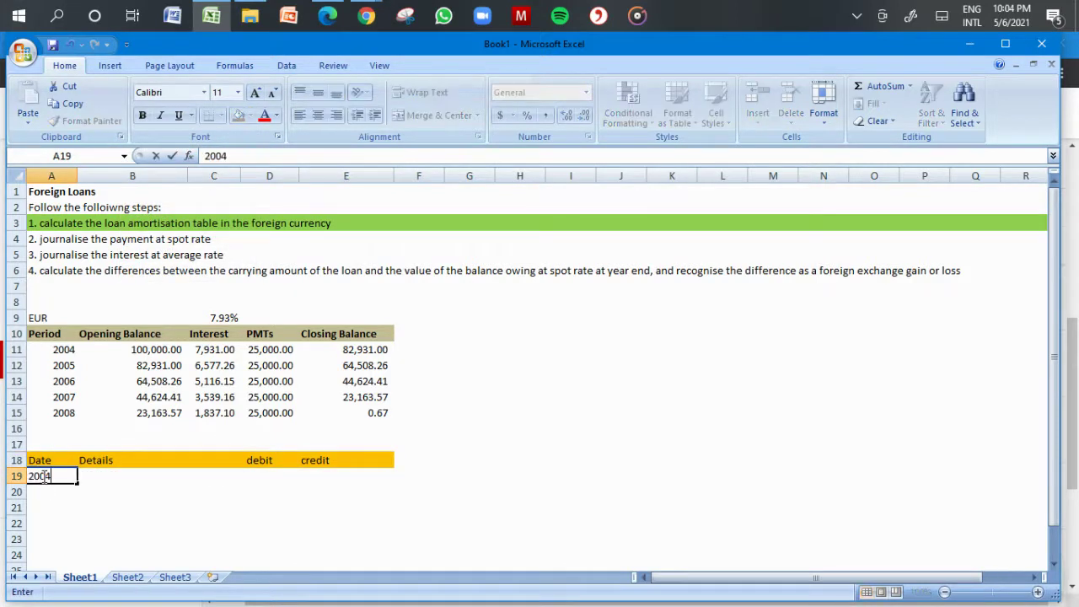
pyautogui.press('Return')
pyautogui.click(42, 476)
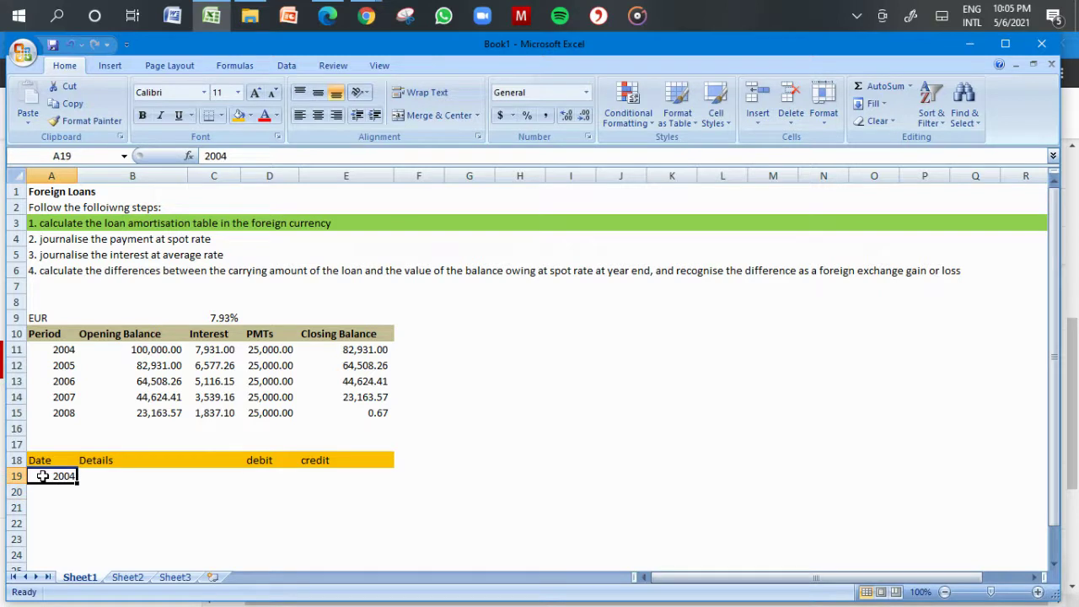
pyautogui.click(329, 16)
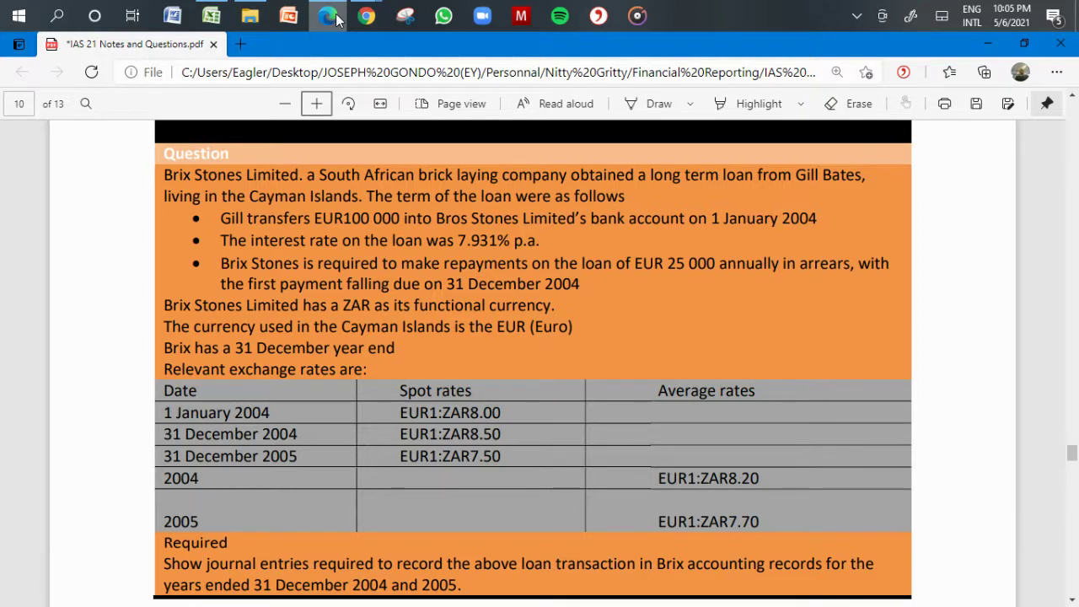
pyautogui.click(329, 16)
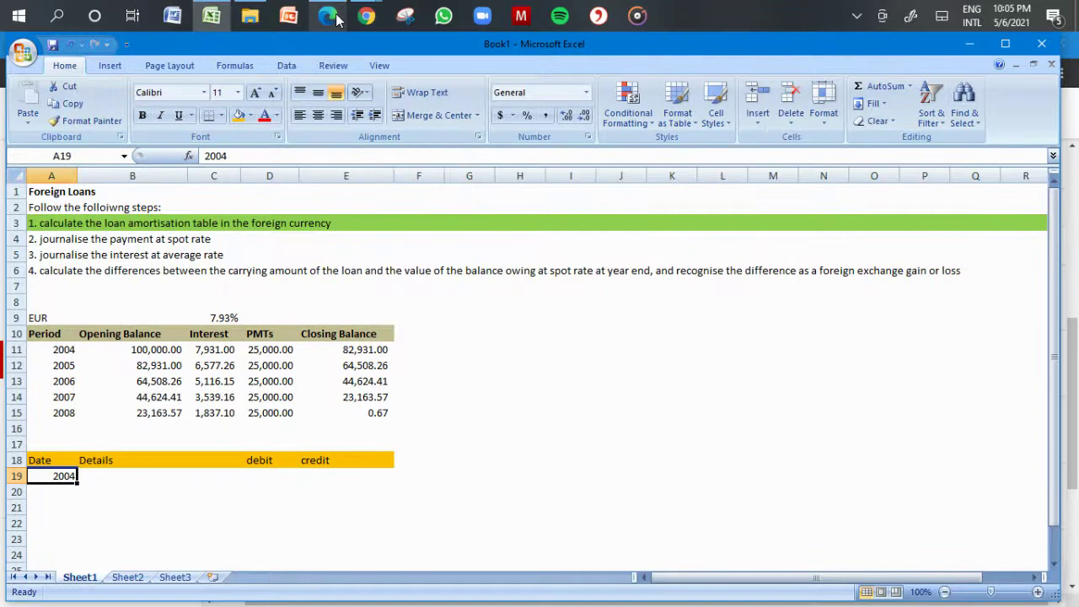
pyautogui.press('Down')
pyautogui.write('1 Jan')
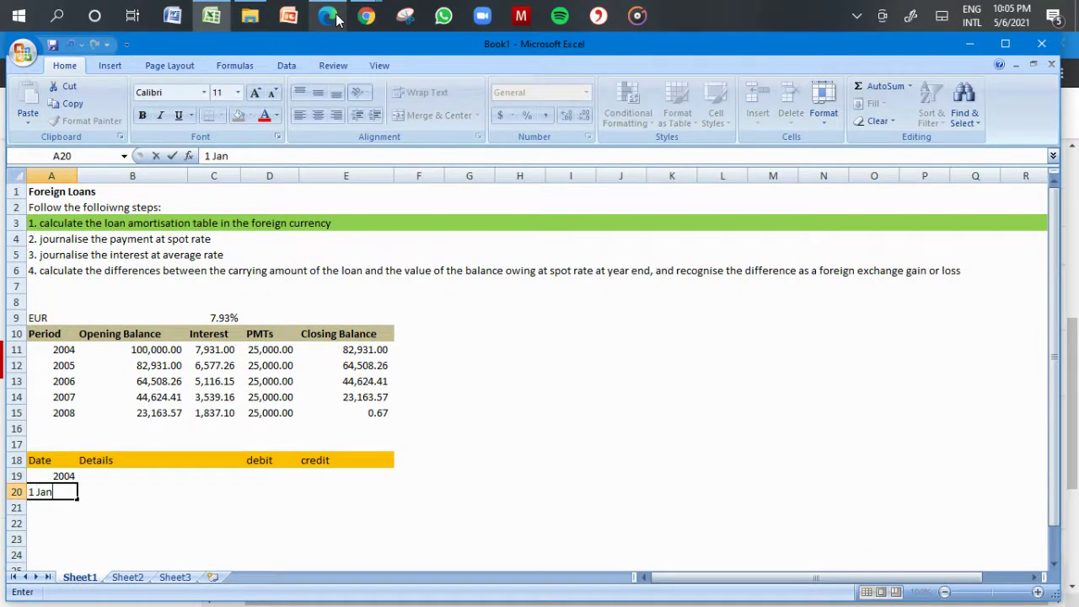
pyautogui.press('Tab')
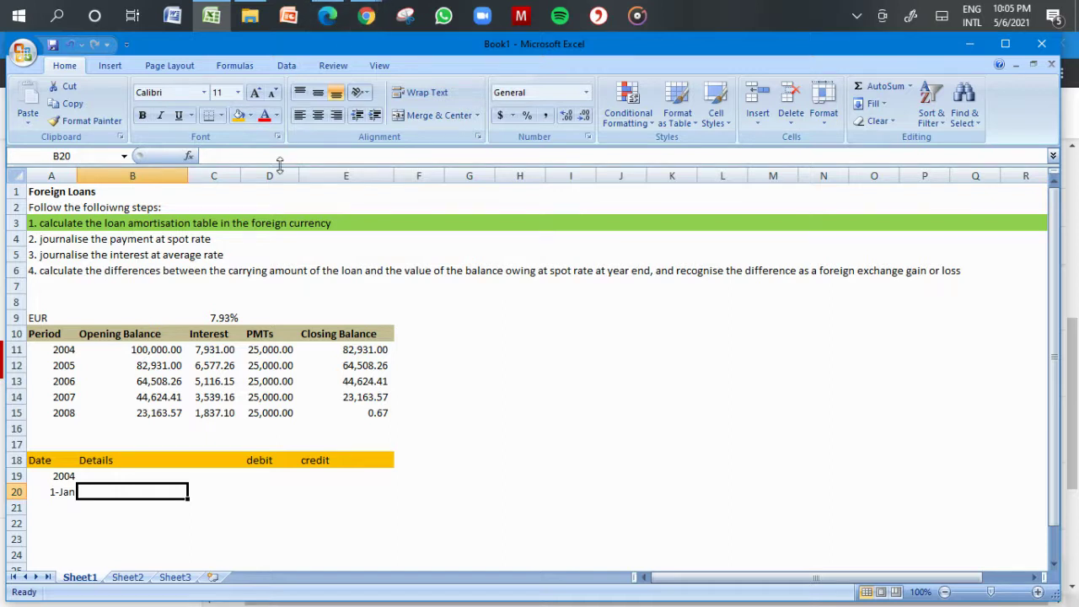
# - Enter Bank in B20 and its debit in D20 as =100000*8, using the question's 1 January 2004 spot rate
pyautogui.write('Bank')
pyautogui.press('Tab')
pyautogui.press('Tab')
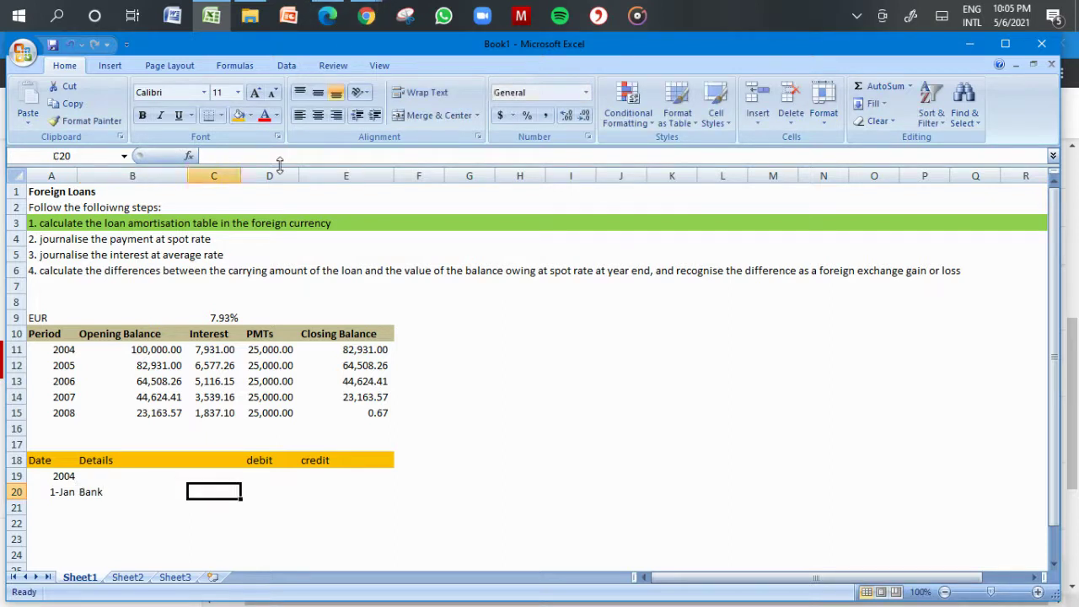
pyautogui.write('=1')
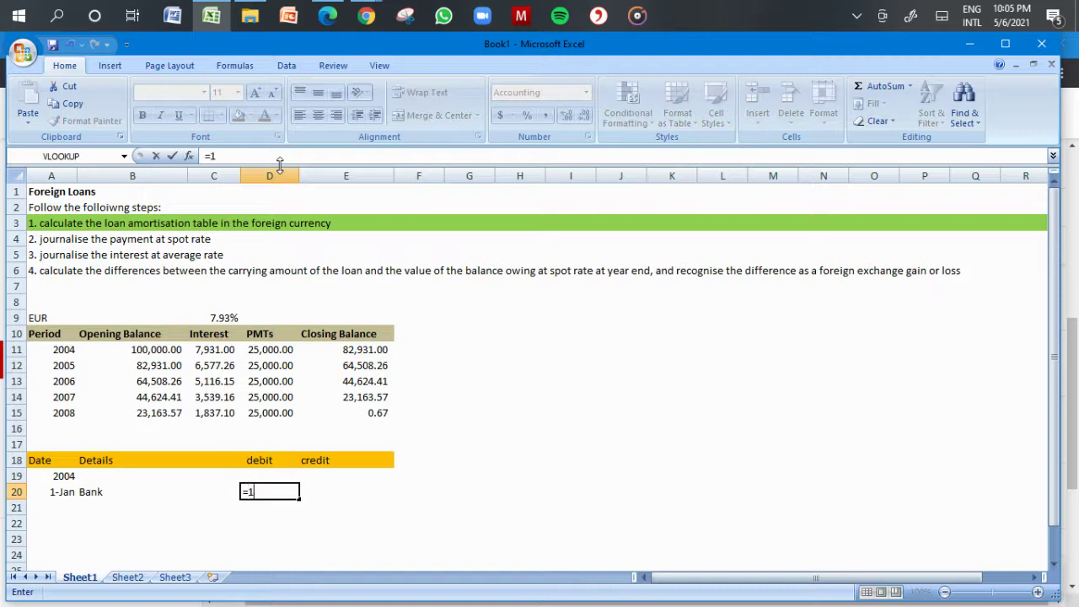
pyautogui.write('00000*')
pyautogui.click(334, 8)
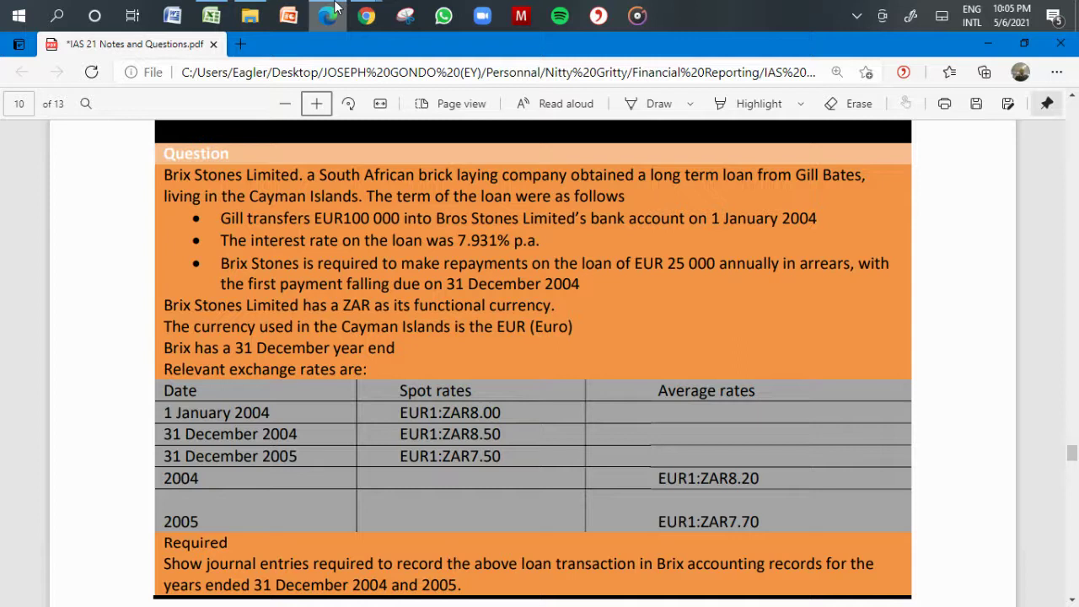
pyautogui.click(334, 9)
pyautogui.write('8')
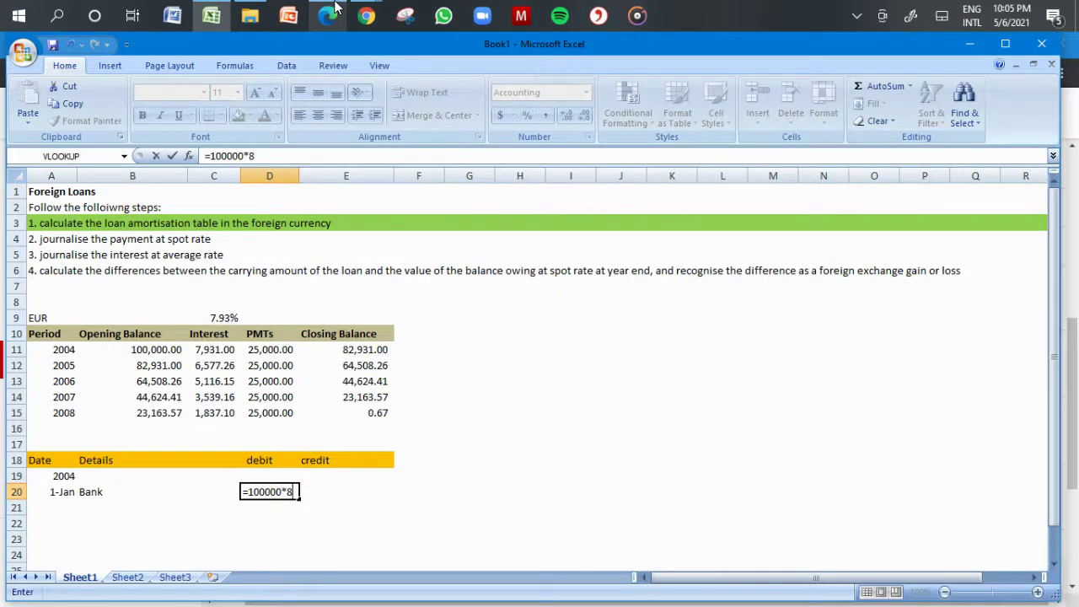
pyautogui.press('Return')
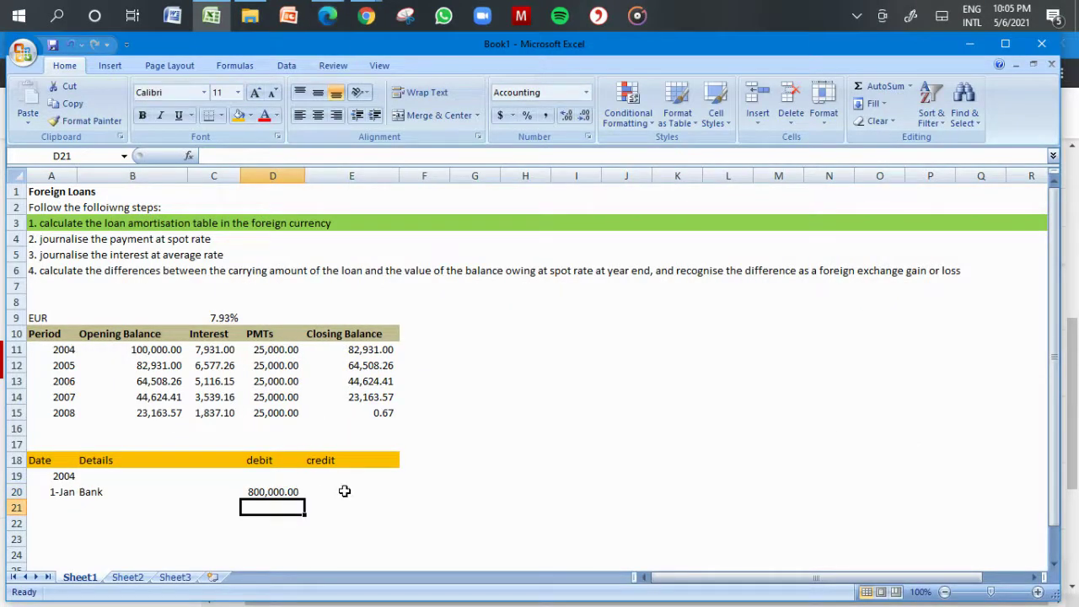
# - Enter the credit account Foreign Loan in B21, below Bank
pyautogui.click(96, 508)
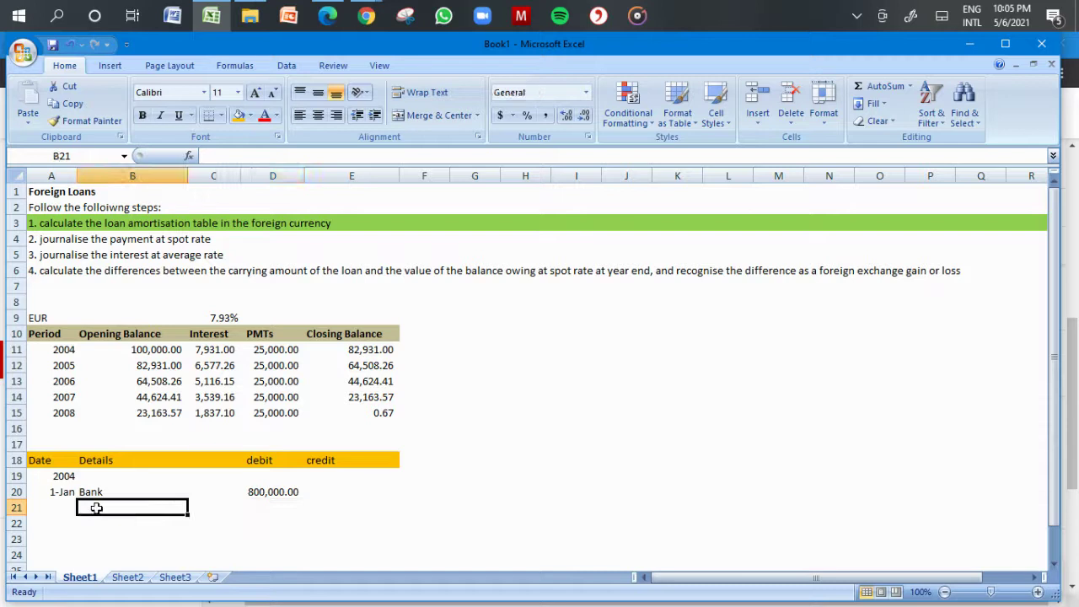
pyautogui.write('F')
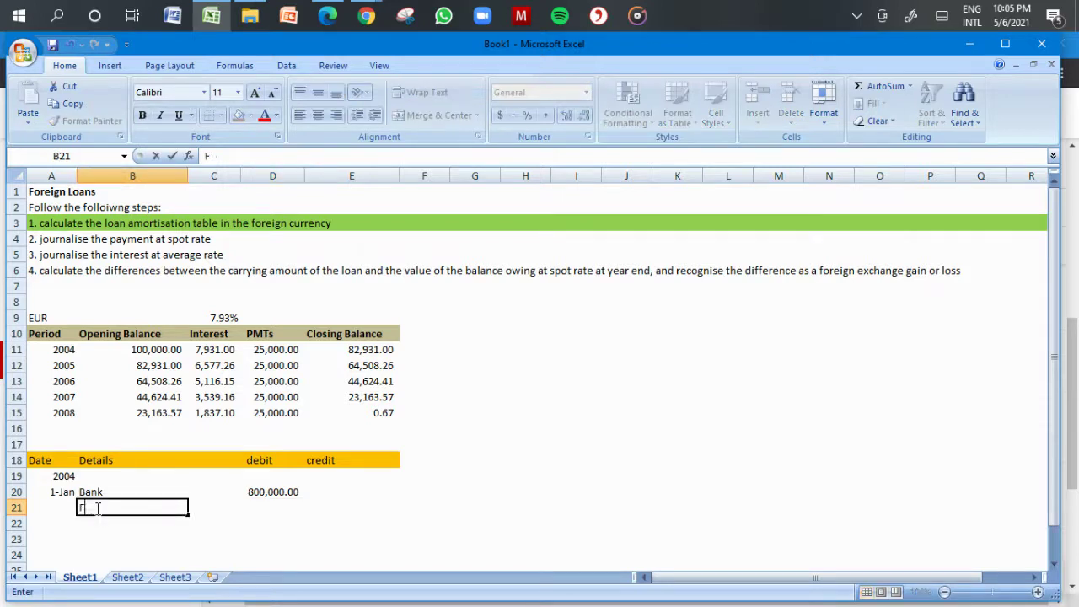
pyautogui.write('oreign Laon')
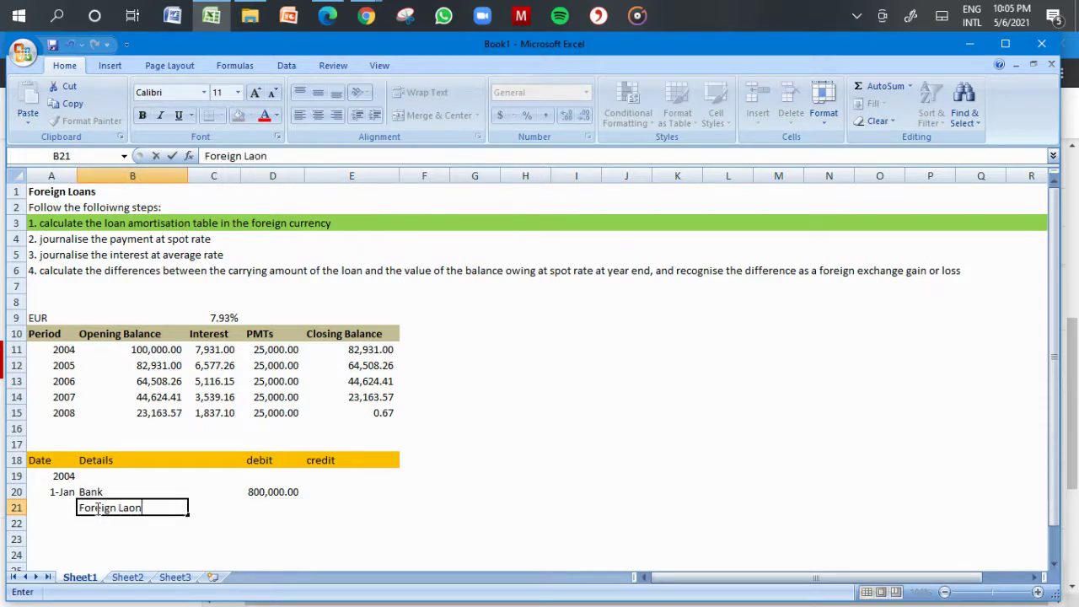
pyautogui.press('BackSpace')
pyautogui.press('BackSpace')
pyautogui.press('BackSpace')
pyautogui.write('oan')
pyautogui.press('Tab')
# - Link the Foreign Loan credit in E21 to the bank debit in D20
pyautogui.press('Tab')
pyautogui.press('Tab')
pyautogui.write('=')
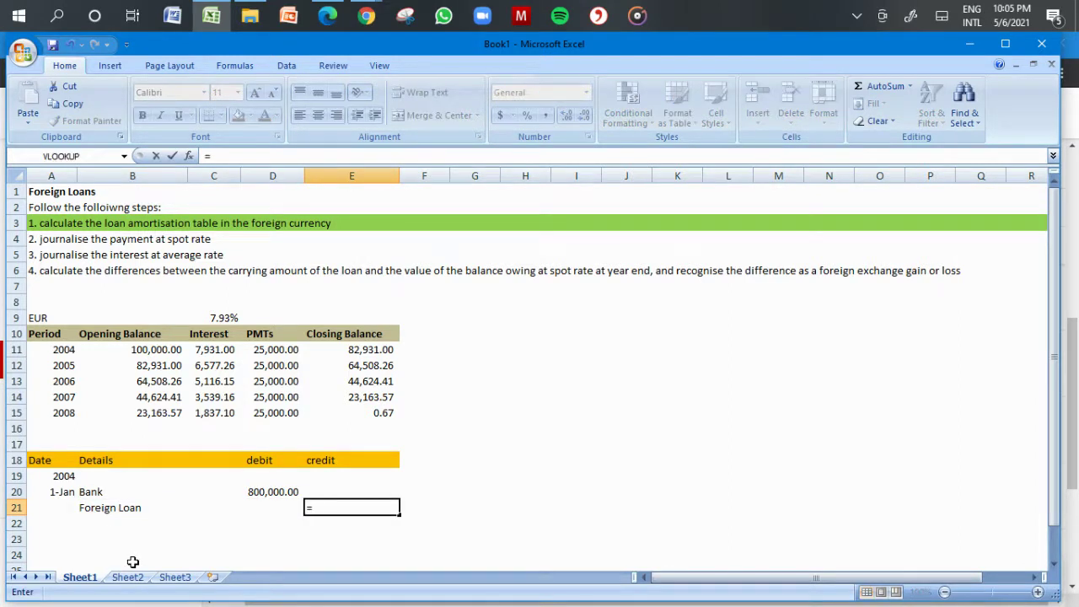
pyautogui.click(264, 492)
pyautogui.press('Return')
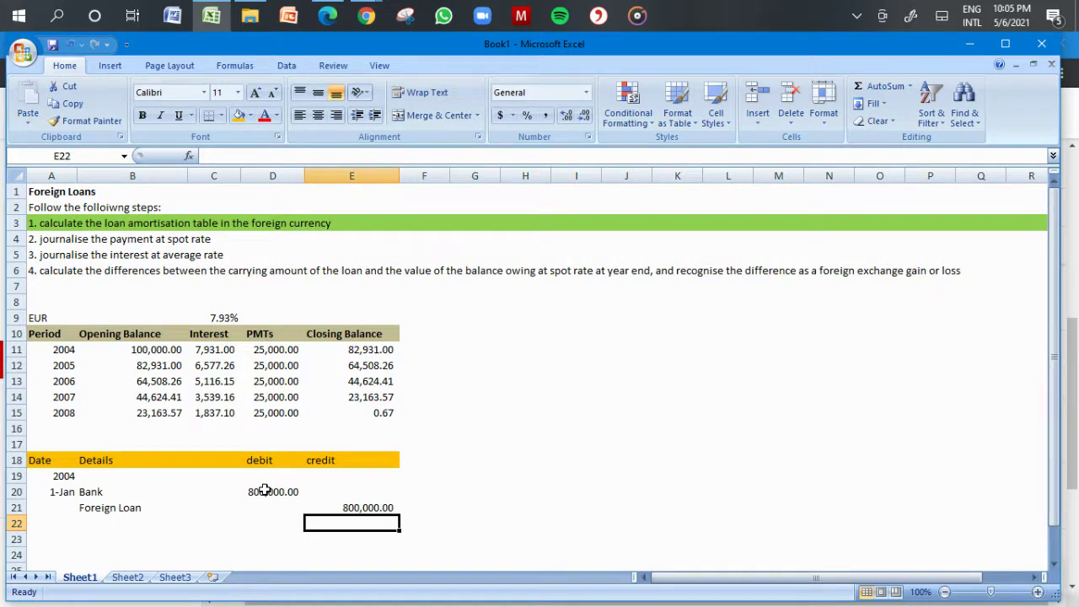
# - Enter the journal narration "Proceeds received on the FL with Cayman Islands" in A22
pyautogui.press('Left')
pyautogui.press('Left')
pyautogui.press('Left')
pyautogui.press('Left')
pyautogui.write('Procc')
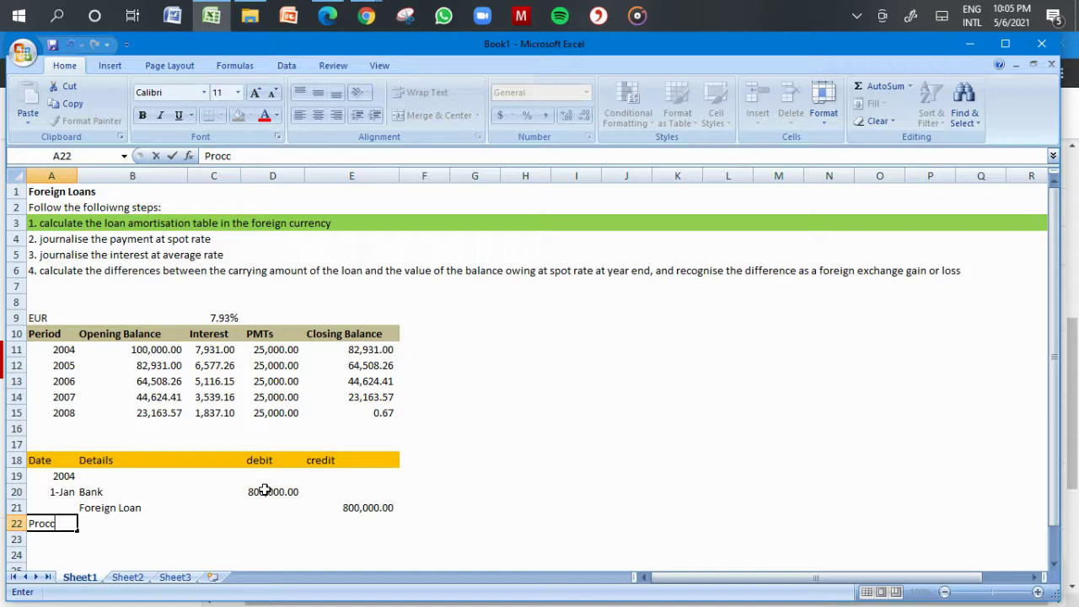
pyautogui.press('BackSpace')
pyautogui.write('eeds received')
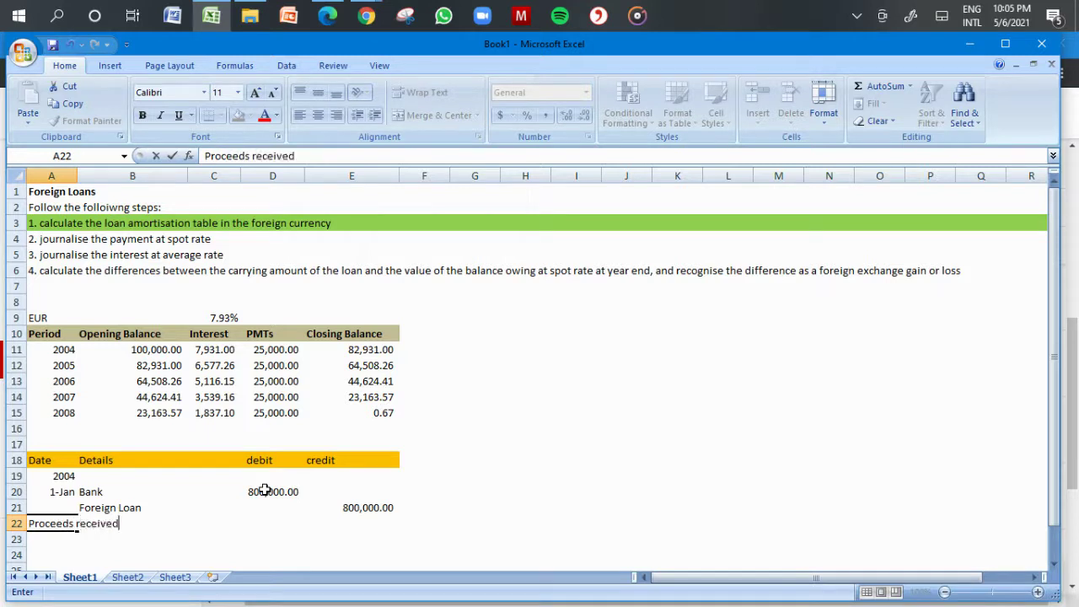
pyautogui.write(' on the f')
pyautogui.press('BackSpace')
pyautogui.write('FL with')
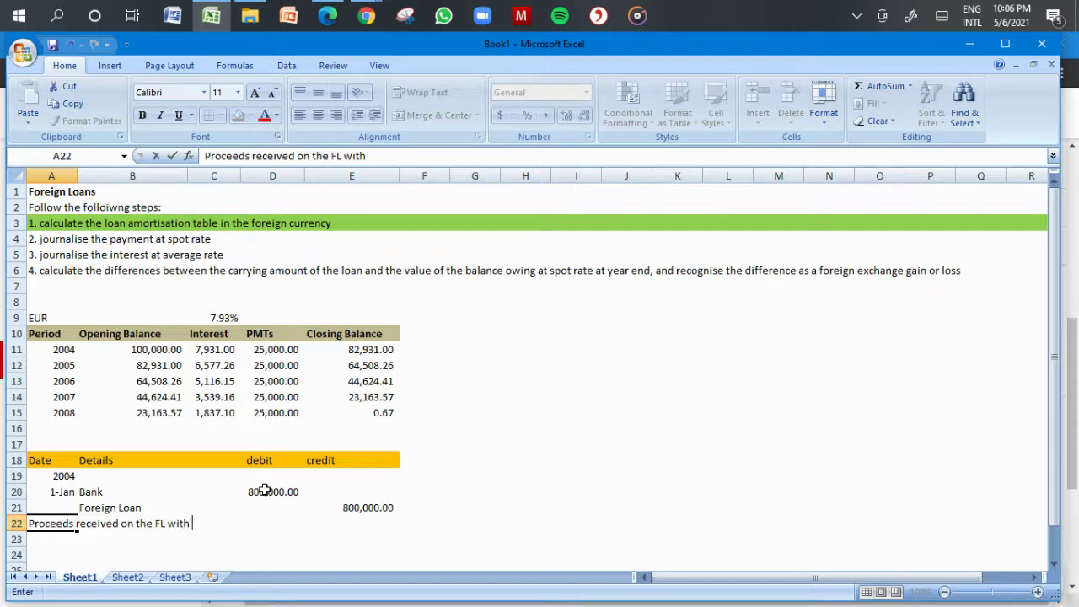
pyautogui.write(' C')
pyautogui.write('ayman ')
pyautogui.write('Loan')
pyautogui.press('BackSpace')
pyautogui.press('BackSpace')
pyautogui.press('BackSpace')
pyautogui.press('BackSpace')
pyautogui.write('Islands')
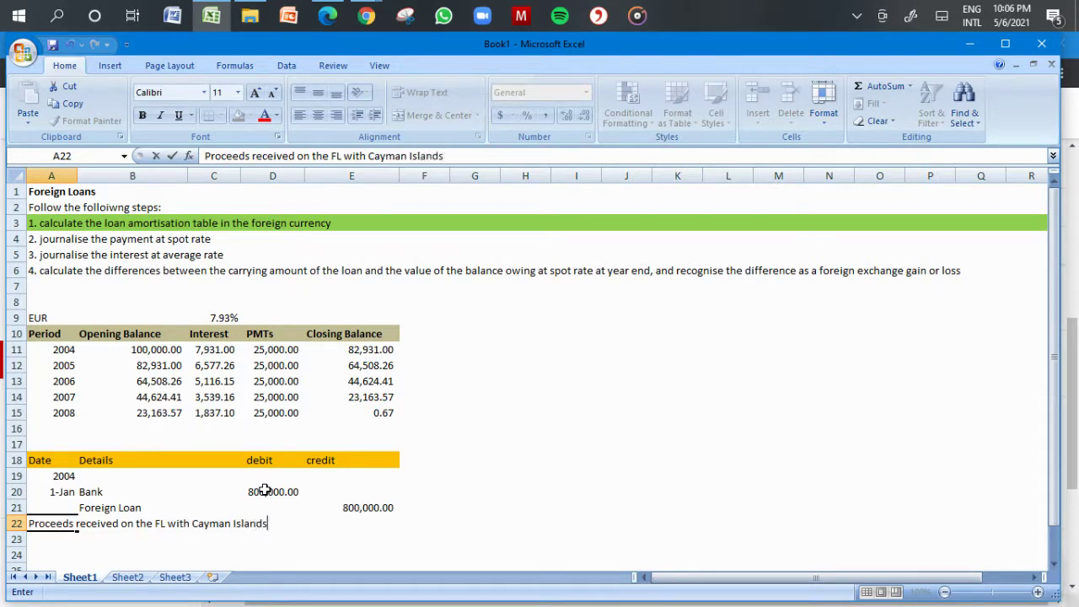
pyautogui.press('Return')
# - Fill the narration row from A22 to E22 with light green
pyautogui.press('Up')
pyautogui.hotkey('shift', 'Right')
pyautogui.hotkey('shift', 'Right')
pyautogui.hotkey('shift', 'Right')
pyautogui.hotkey('shift', 'Right')
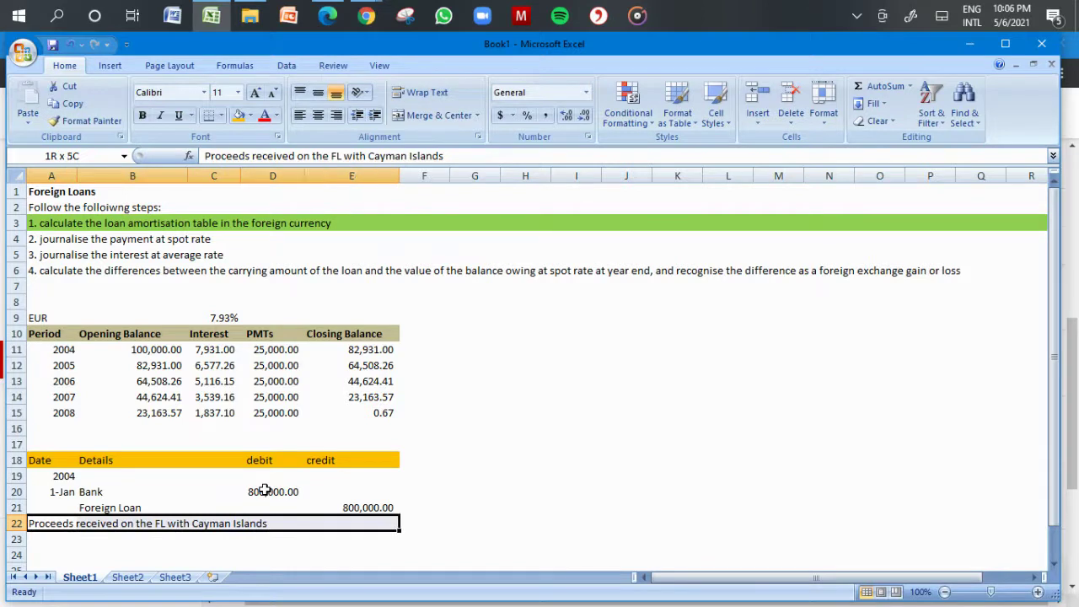
pyautogui.click(250, 115)
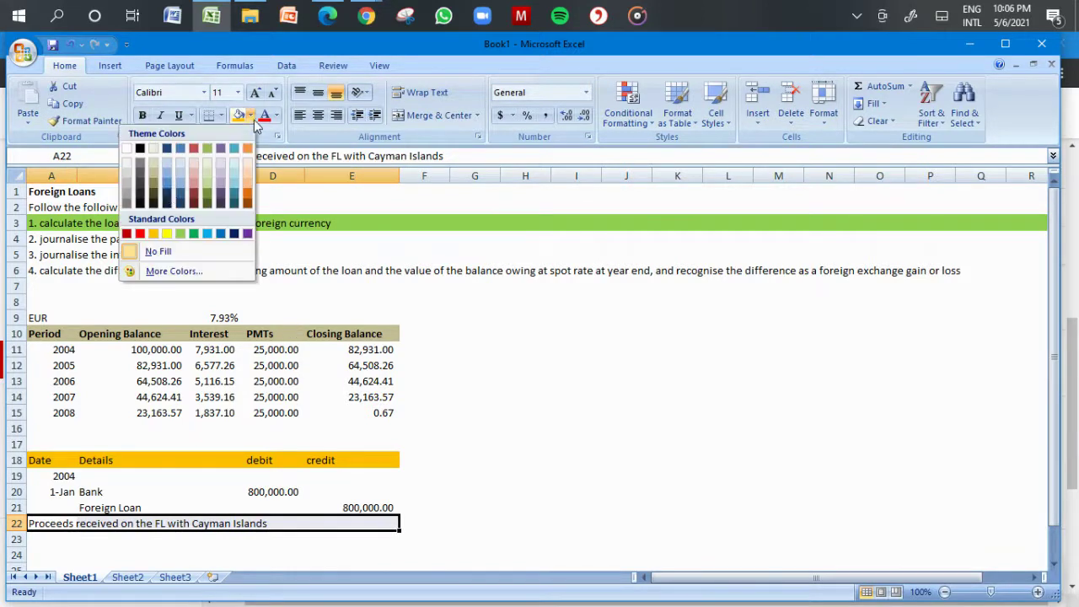
pyautogui.click(180, 238)
pyautogui.click(233, 431)
pyautogui.press('Down')
pyautogui.press('Down')
pyautogui.press('Down')
pyautogui.press('Down')
pyautogui.press('Down')
pyautogui.press('Down')
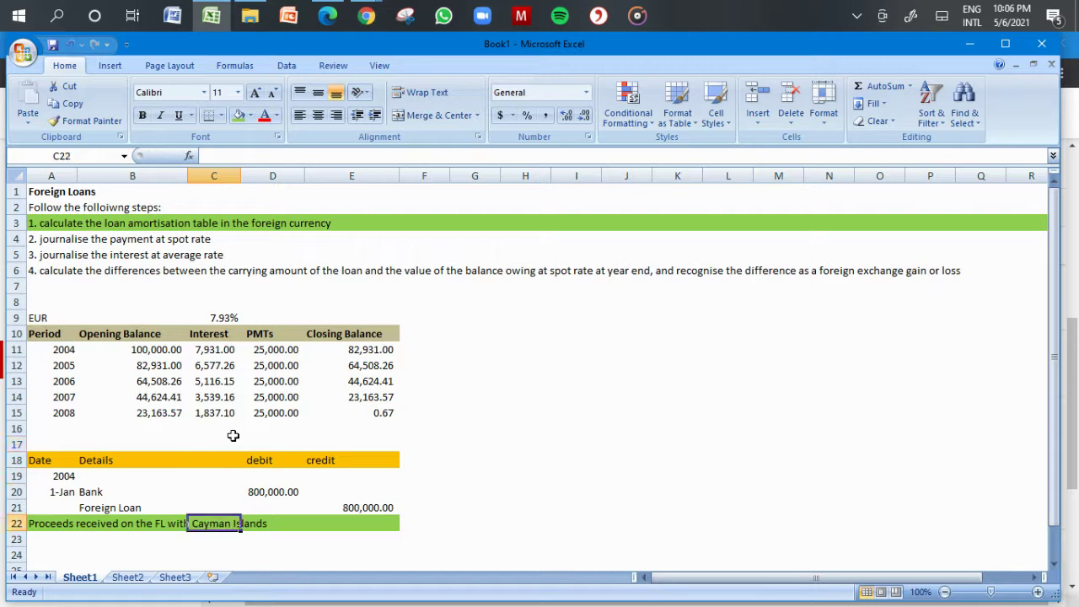
# - Check the question's first repayment date, and enter the date 31 December in A23 below the proceeds narration
pyautogui.click(47, 244)
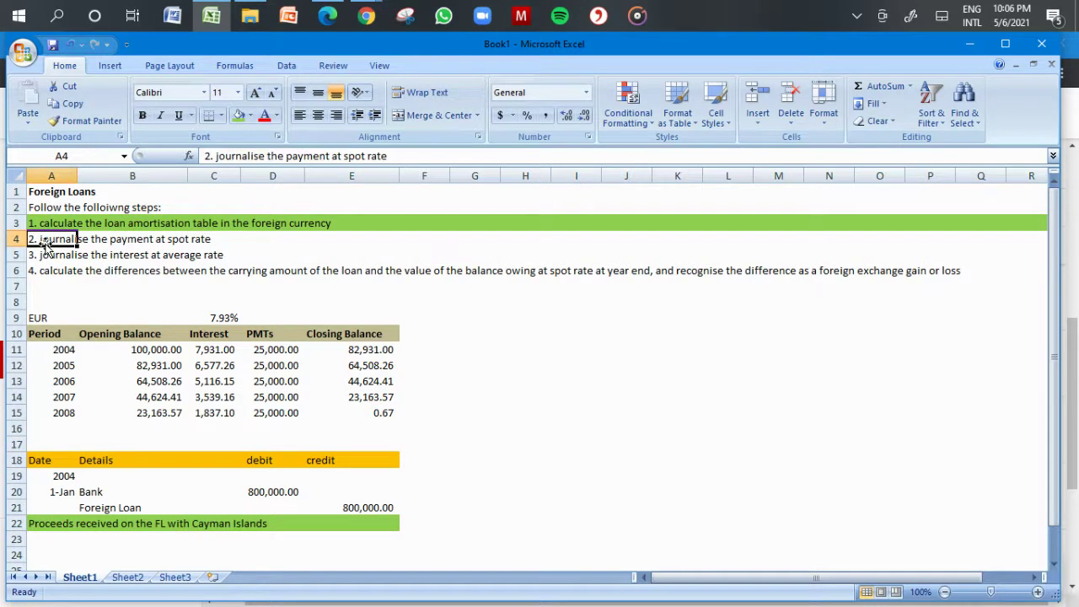
pyautogui.press('Down')
pyautogui.press('Down')
pyautogui.press('Down')
pyautogui.press('Down')
pyautogui.press('Down')
pyautogui.press('Down')
pyautogui.press('Down')
pyautogui.press('Down')
pyautogui.press('Down')
pyautogui.press('Down')
pyautogui.press('Down')
pyautogui.press('Down')
pyautogui.press('Down')
pyautogui.press('Down')
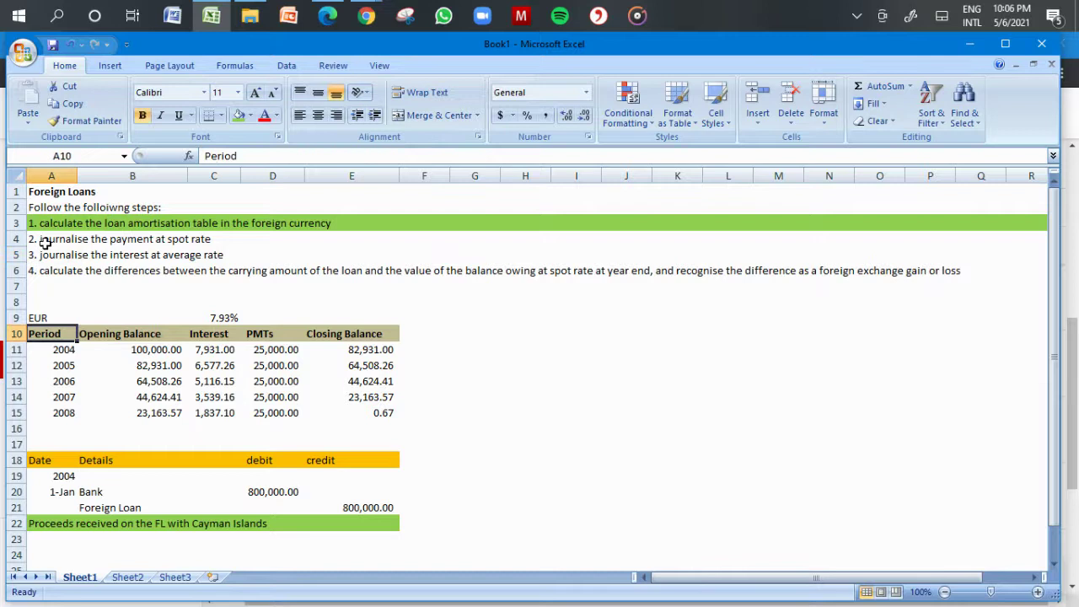
pyautogui.press('Down')
pyautogui.press('Down')
pyautogui.press('Down')
pyautogui.press('Down')
pyautogui.press('Down')
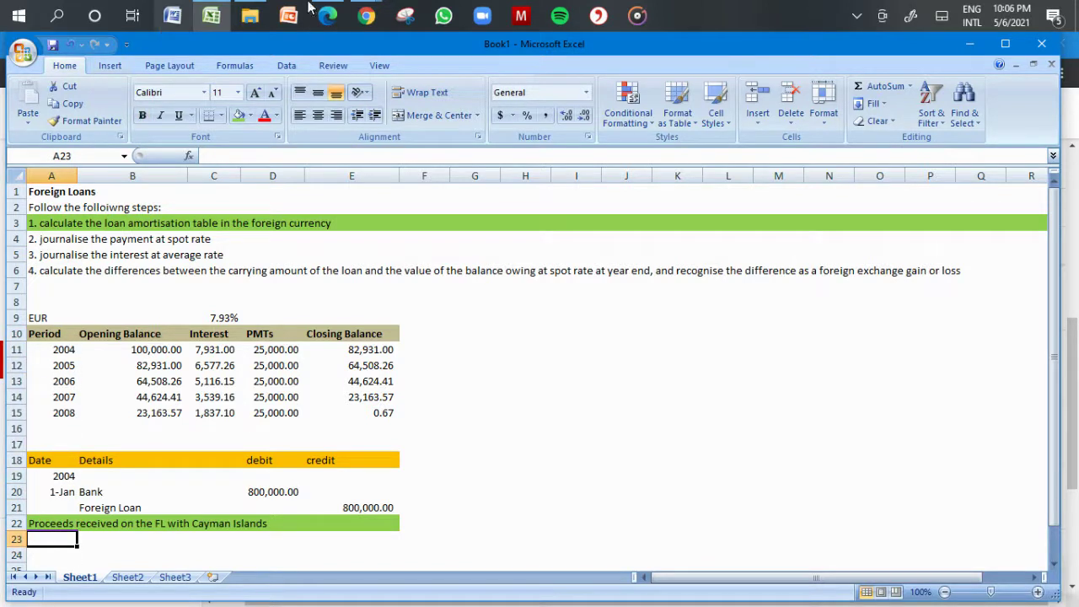
pyautogui.click(327, 15)
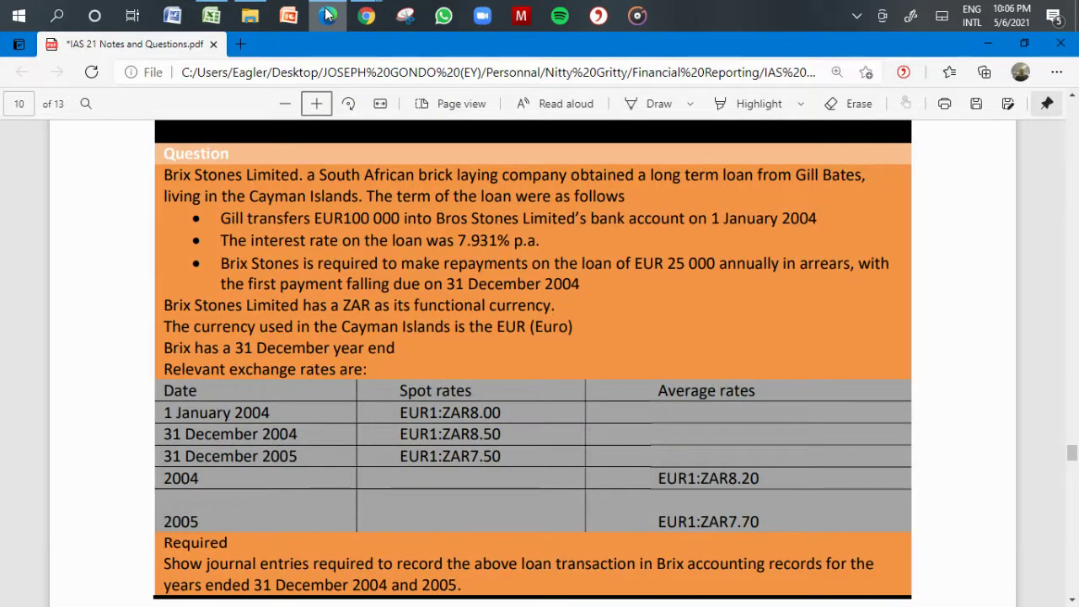
pyautogui.click(328, 15)
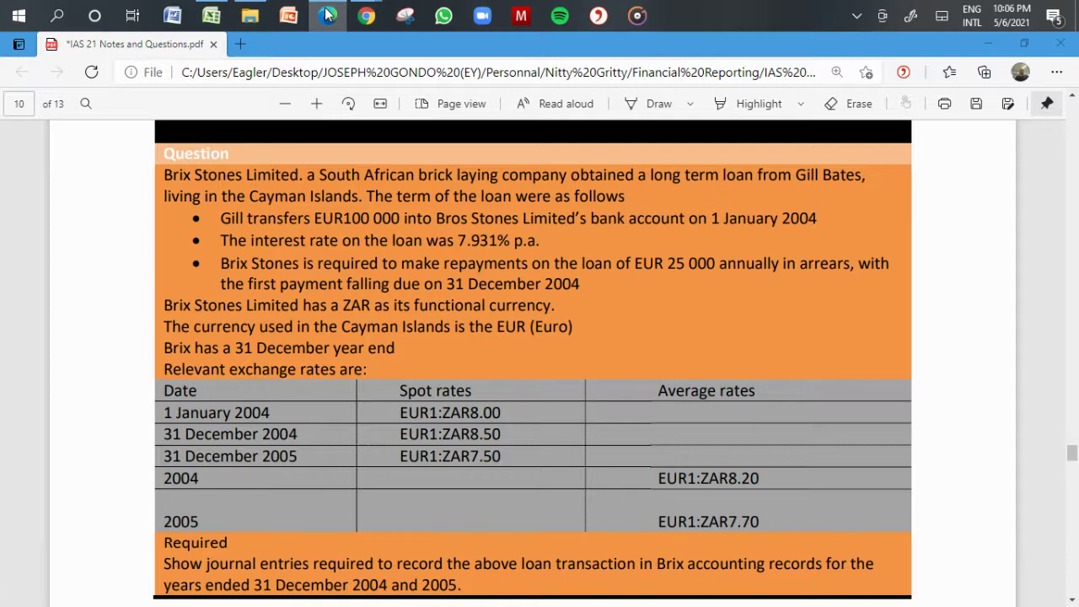
pyautogui.write('3')
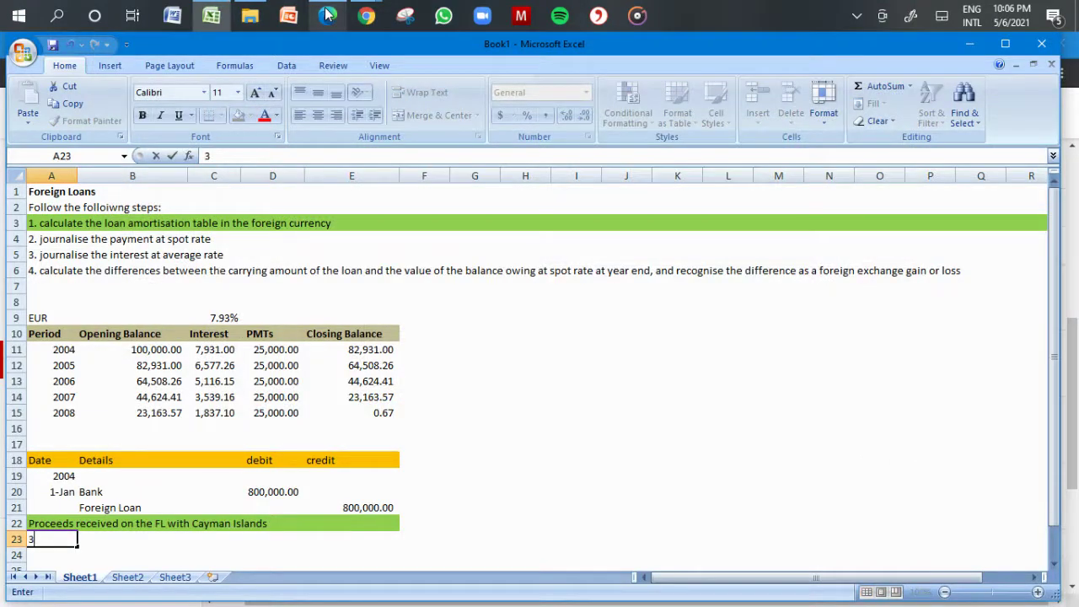
pyautogui.write('1 December')
pyautogui.press('Tab')
pyautogui.press('Down')
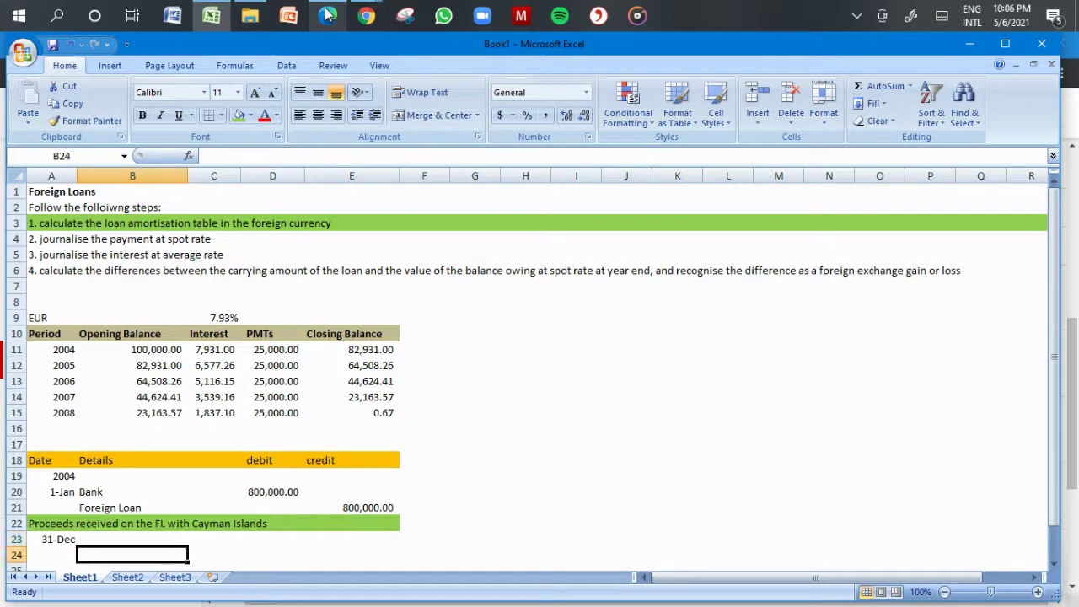
# - Enter Bank in B24 and credit it with =25000*8.5 in E24, using the question's year-end spot rate and comma number format
pyautogui.write('Bank')
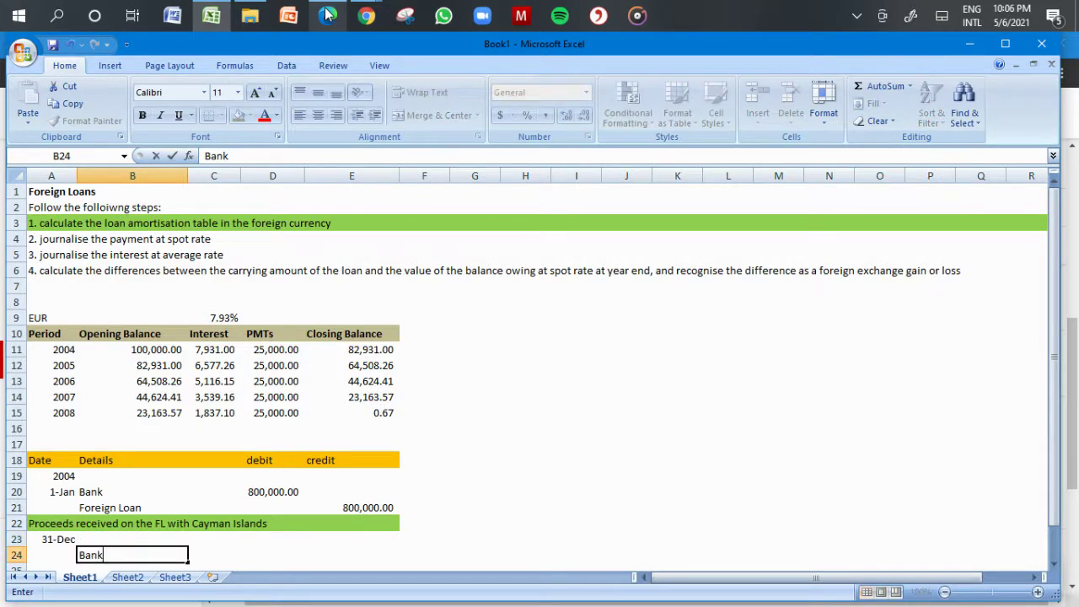
pyautogui.press('Tab')
pyautogui.press('Tab')
pyautogui.press('Tab')
pyautogui.write('=')
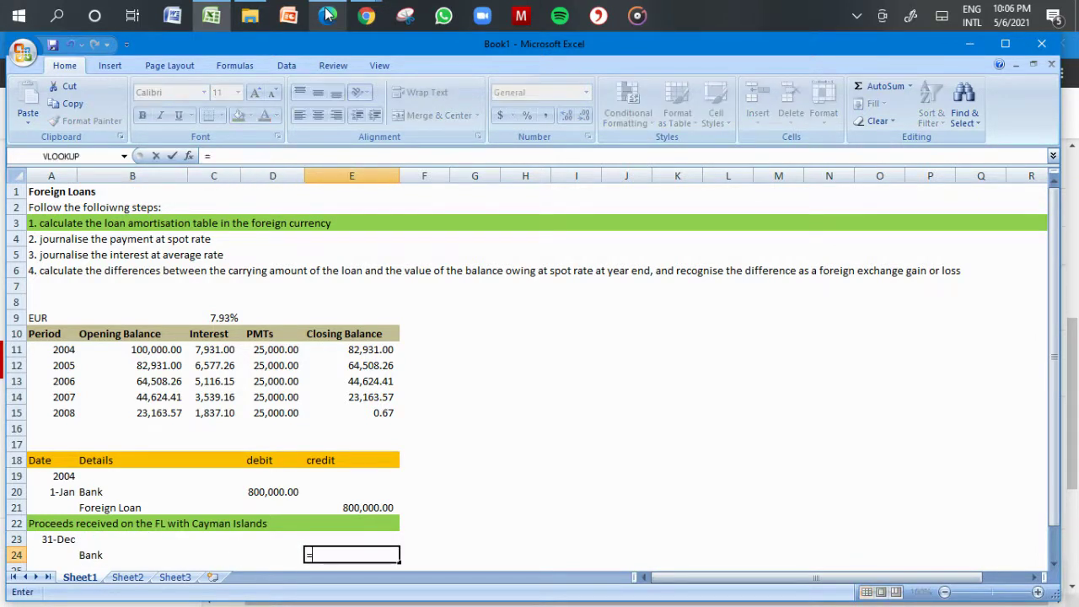
pyautogui.write('25000')
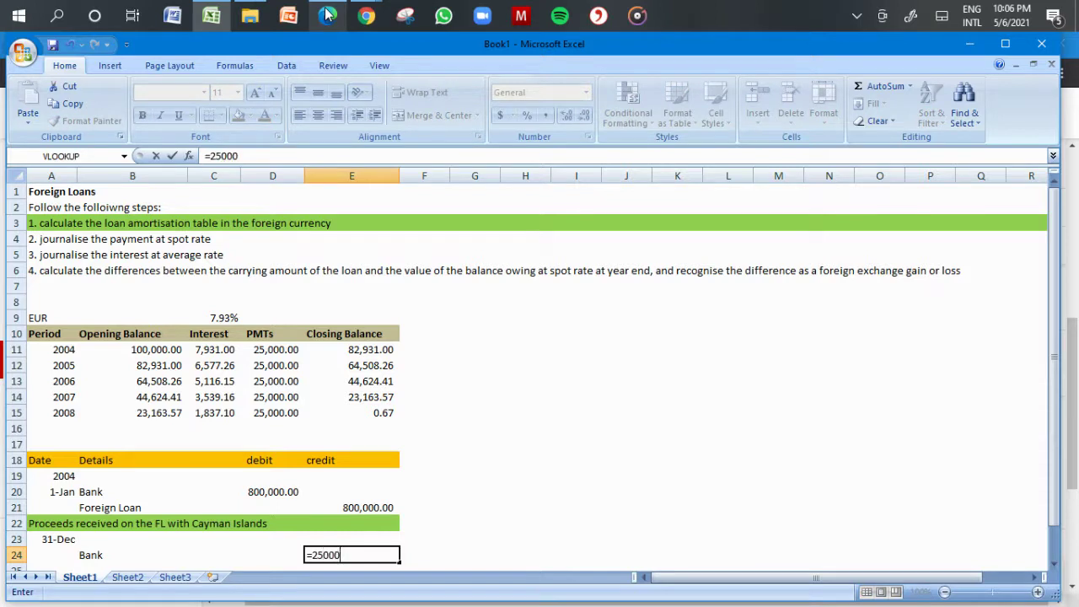
pyautogui.write('*')
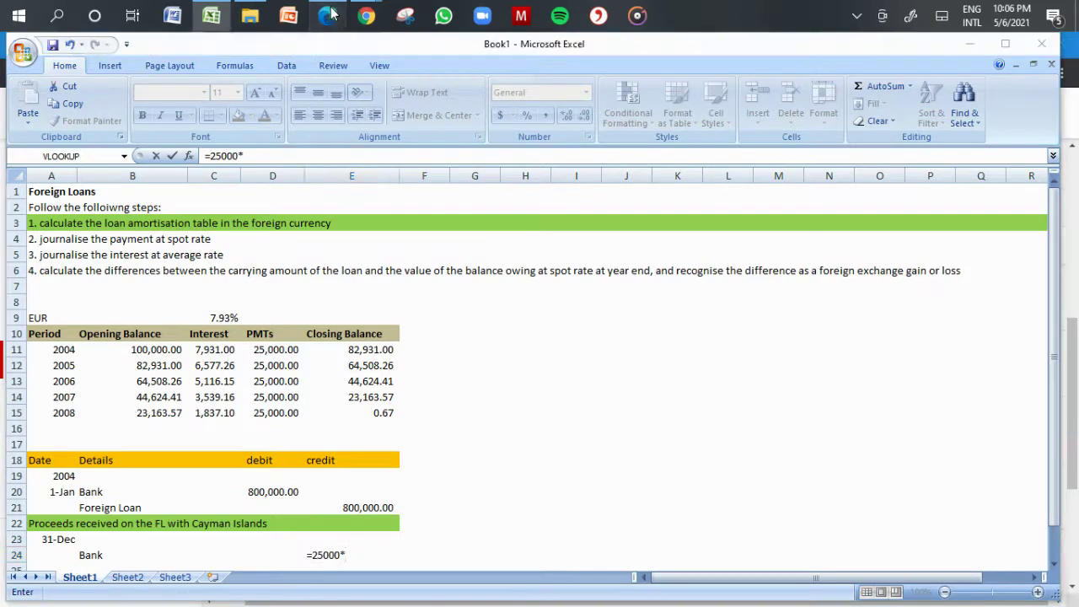
pyautogui.click(329, 14)
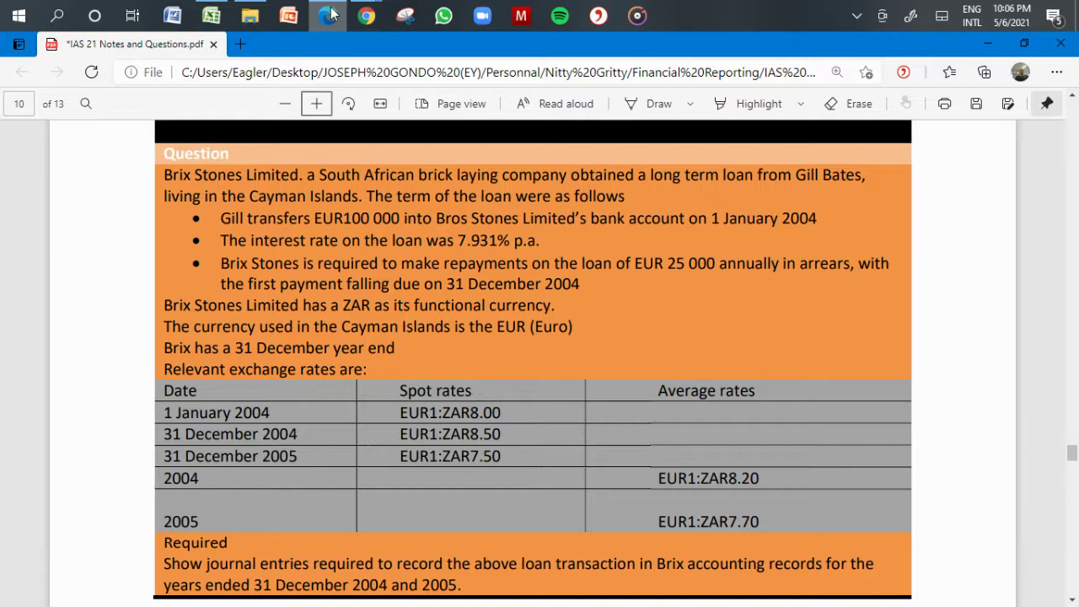
pyautogui.click(329, 13)
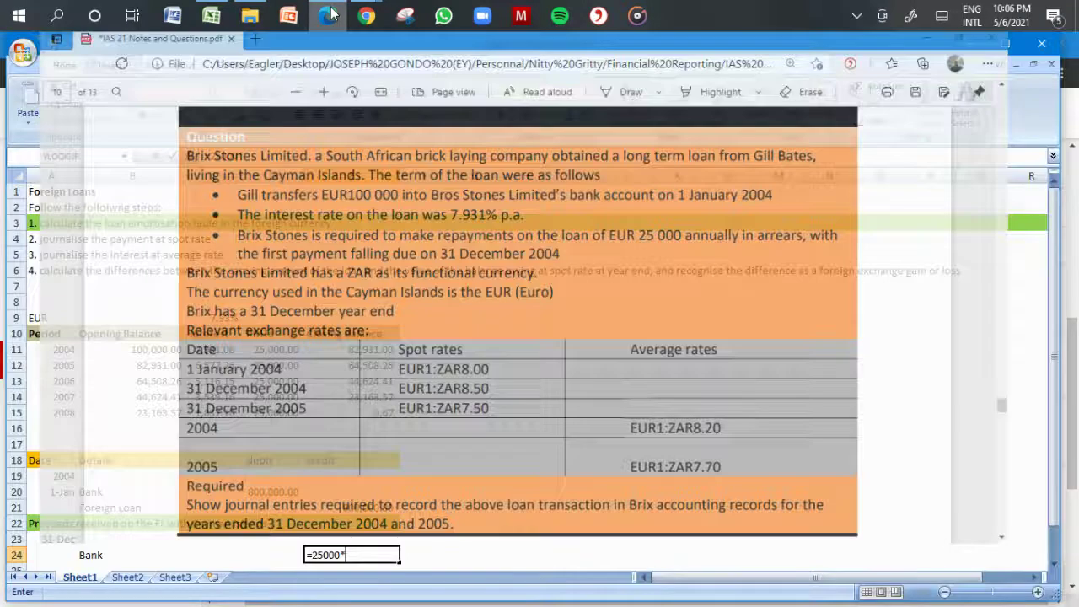
pyautogui.write('8.5')
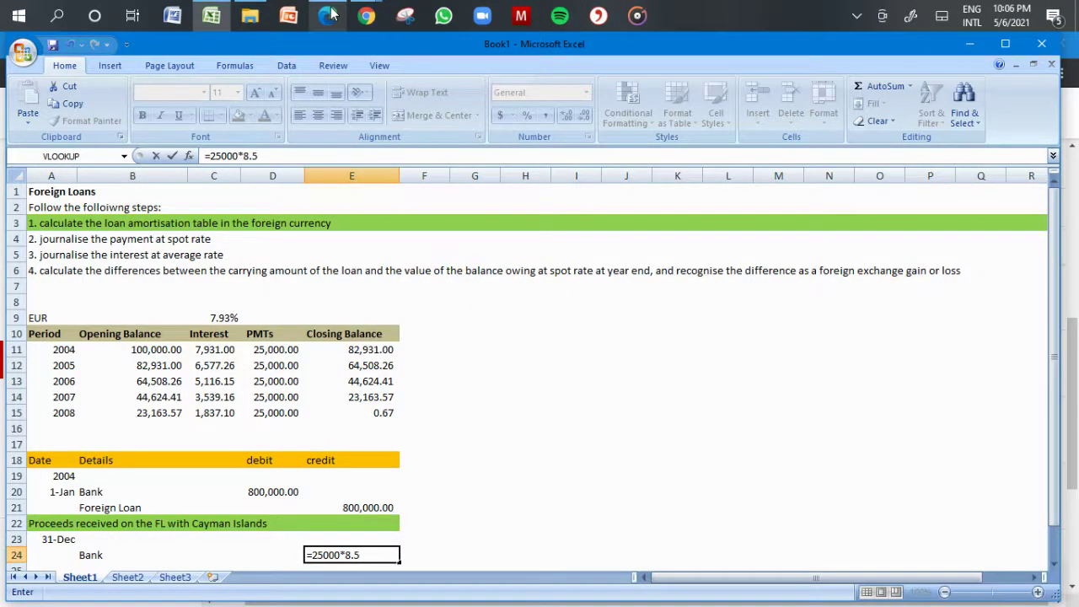
pyautogui.press('Return')
pyautogui.press('Up')
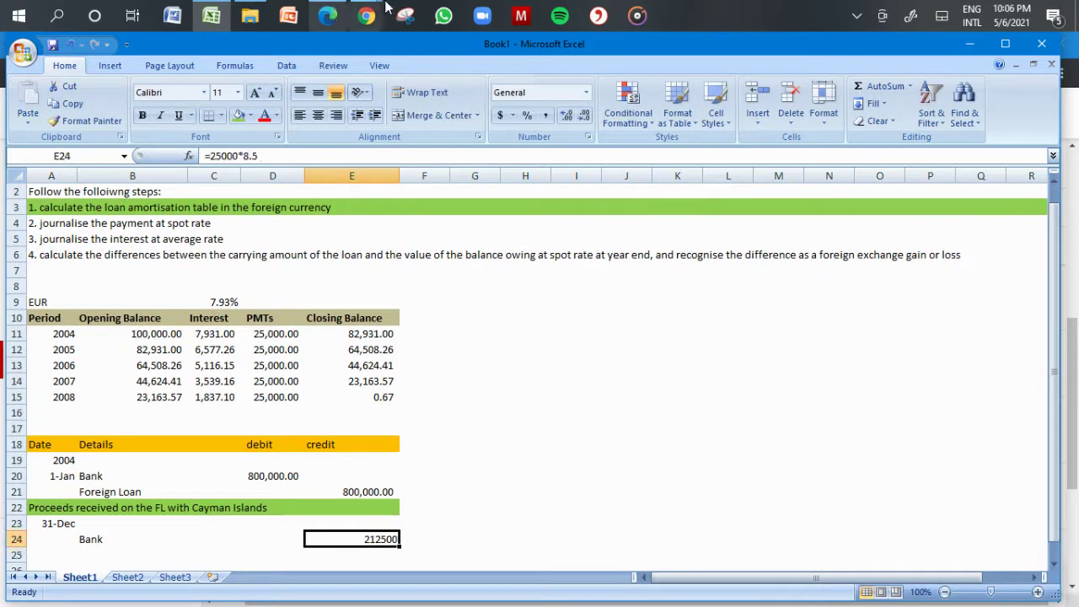
pyautogui.click(545, 116)
# - Enter Foreign Loan in B23 as the debit account above Bank
pyautogui.press('Left')
pyautogui.press('Up')
pyautogui.press('Left')
pyautogui.press('Left')
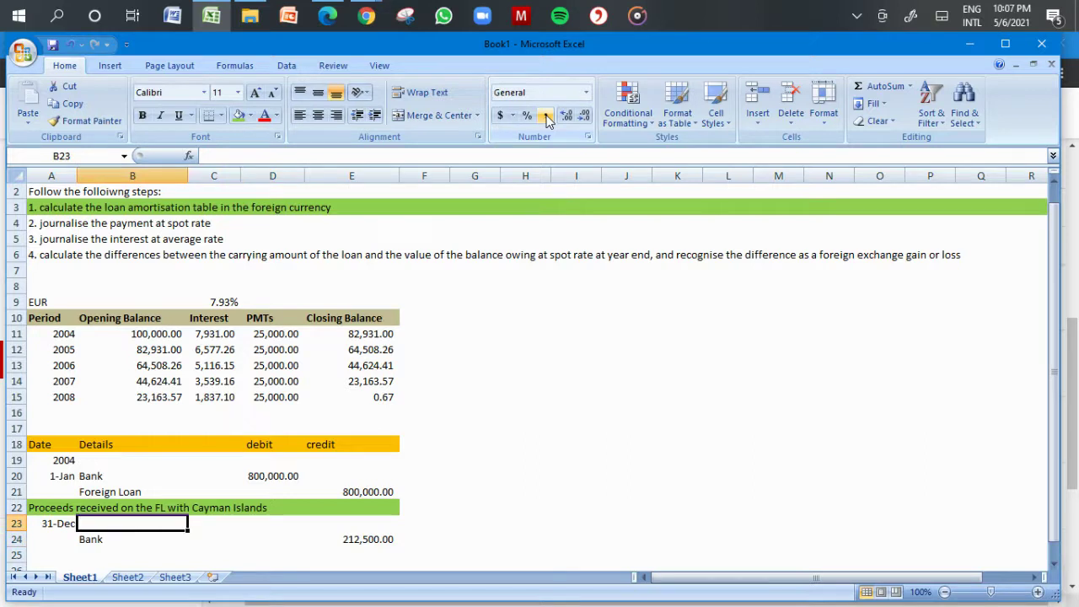
pyautogui.write('F')
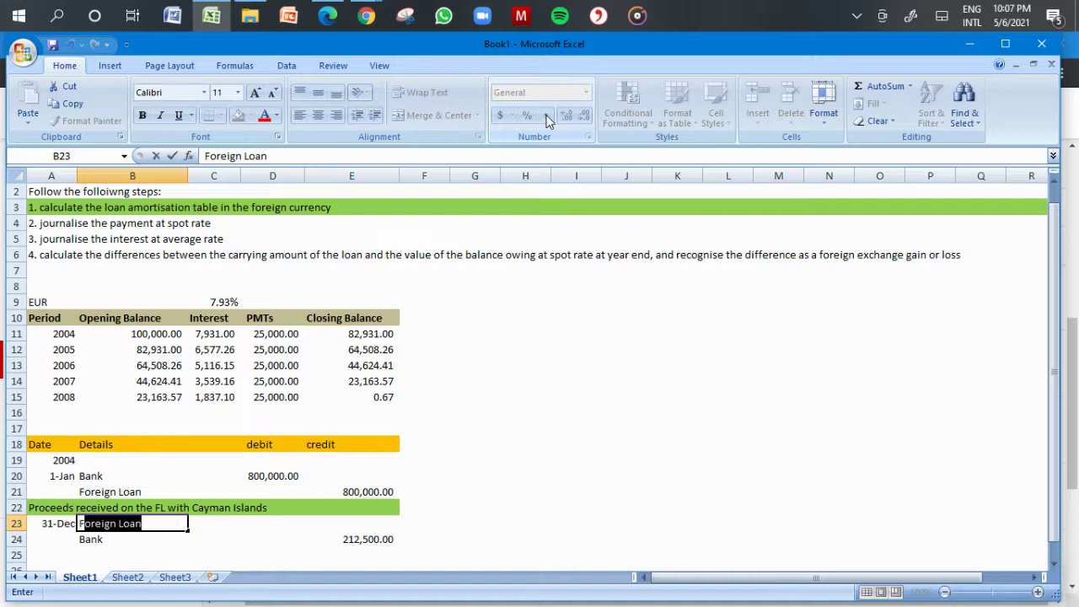
pyautogui.press('Return')
pyautogui.press('Return')
pyautogui.press('Return')
pyautogui.press('Return')
pyautogui.press('Return')
pyautogui.press('Return')
pyautogui.press('Up')
pyautogui.press('Up')
pyautogui.press('Up')
pyautogui.press('Up')
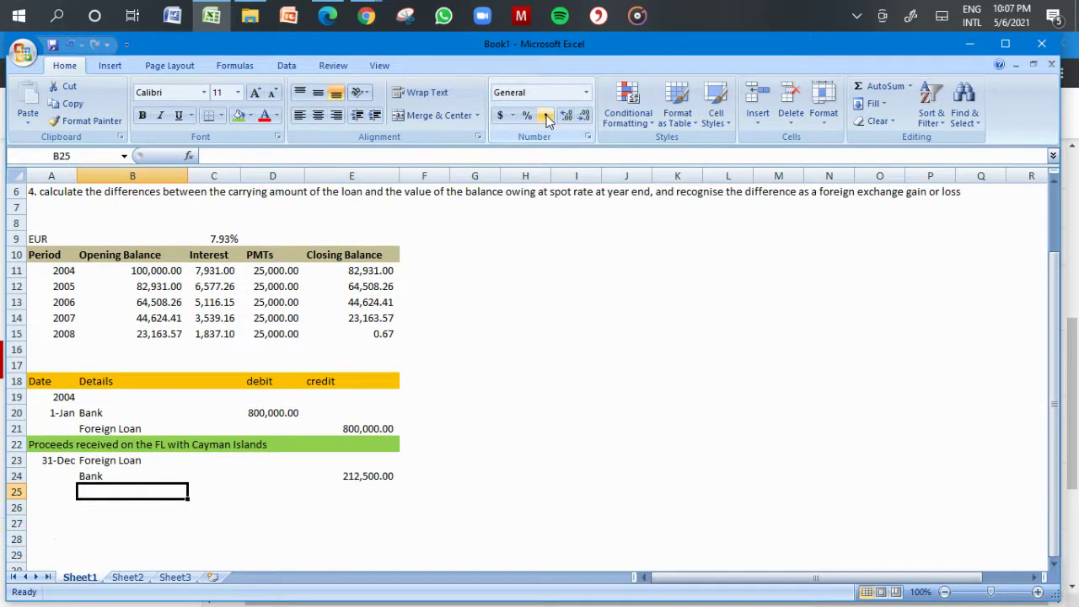
# - Insert four blank rows at row 23, above the 31 December repayment entry
pyautogui.click(14, 460)
pyautogui.hotkey('ctrl', 'shift', '+')
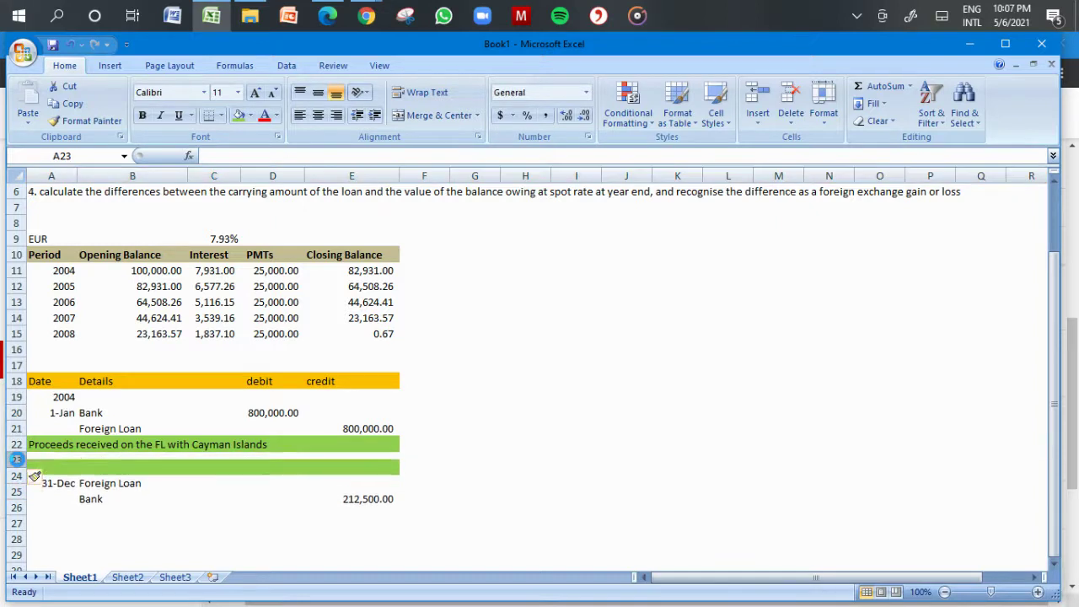
pyautogui.hotkey('ctrl', 'shift', '+')
pyautogui.hotkey('shift', 'Down')
pyautogui.hotkey('ctrl', 'shift', '+')
# - Fill the inserted rows 23 to 26 with white
pyautogui.moveTo(18, 459); pyautogui.dragTo(17, 510)
pyautogui.click(250, 116)
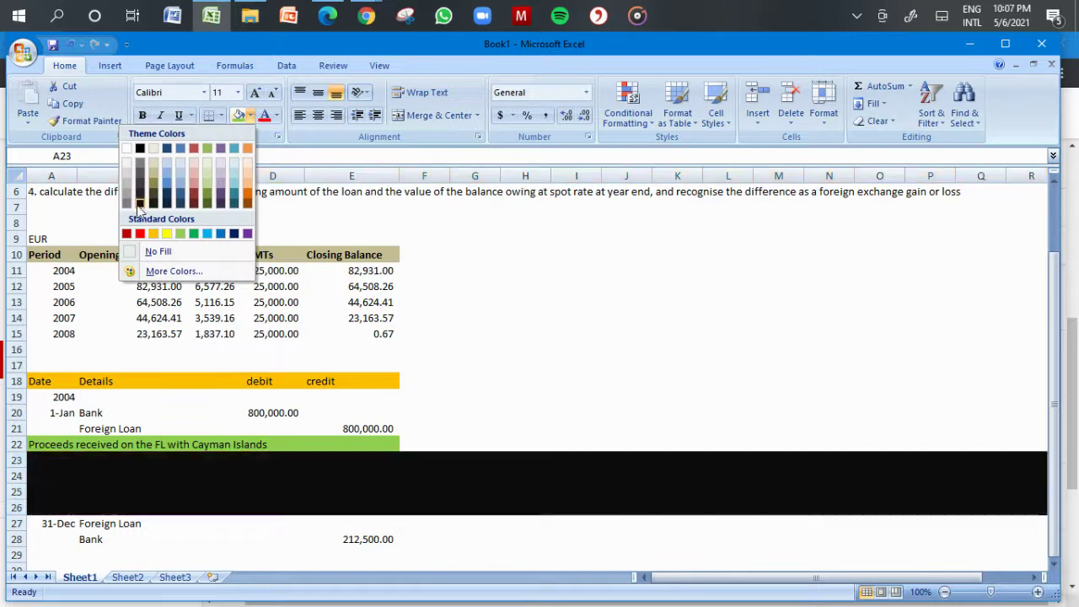
pyautogui.click(127, 148)
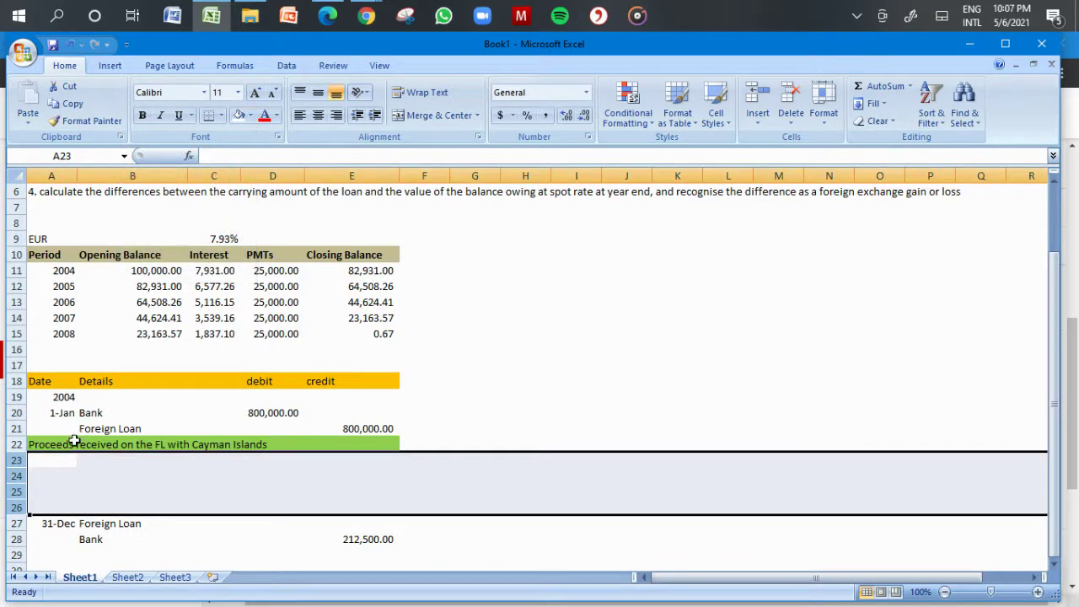
# - Copy the 31 December date from A27 into A23
pyautogui.click(55, 460)
pyautogui.press('Down')
pyautogui.press('Down')
pyautogui.press('Down')
pyautogui.press('Down')
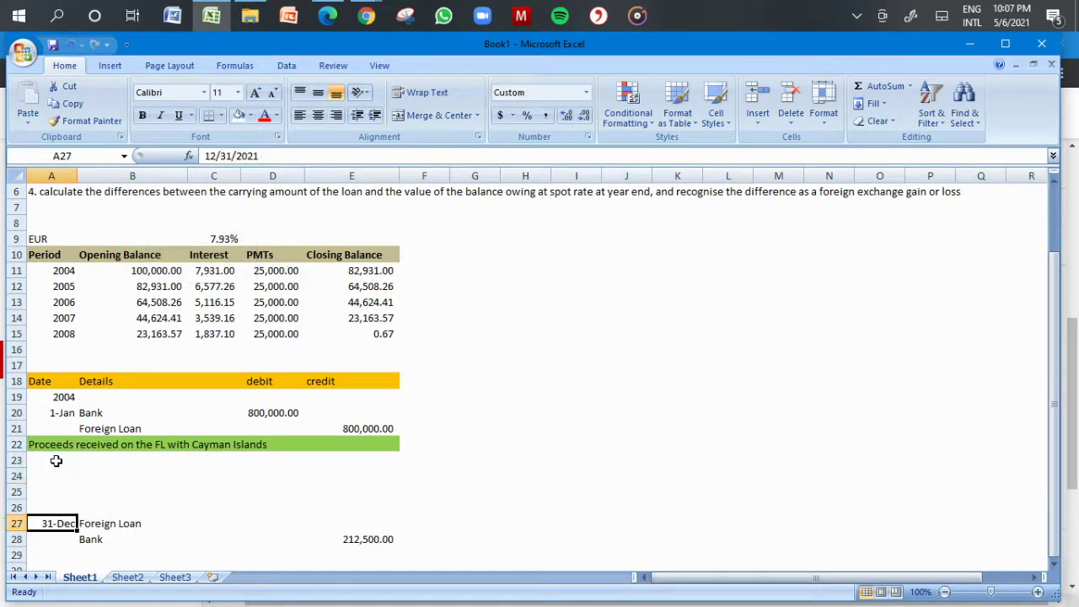
pyautogui.hotkey('ctrl', 'c')
pyautogui.press('Up')
pyautogui.press('Up')
pyautogui.press('Up')
pyautogui.press('Up')
pyautogui.hotkey('ctrl', 'v')
# - Enter the debit account Finance Costs in B23
pyautogui.press('Right')
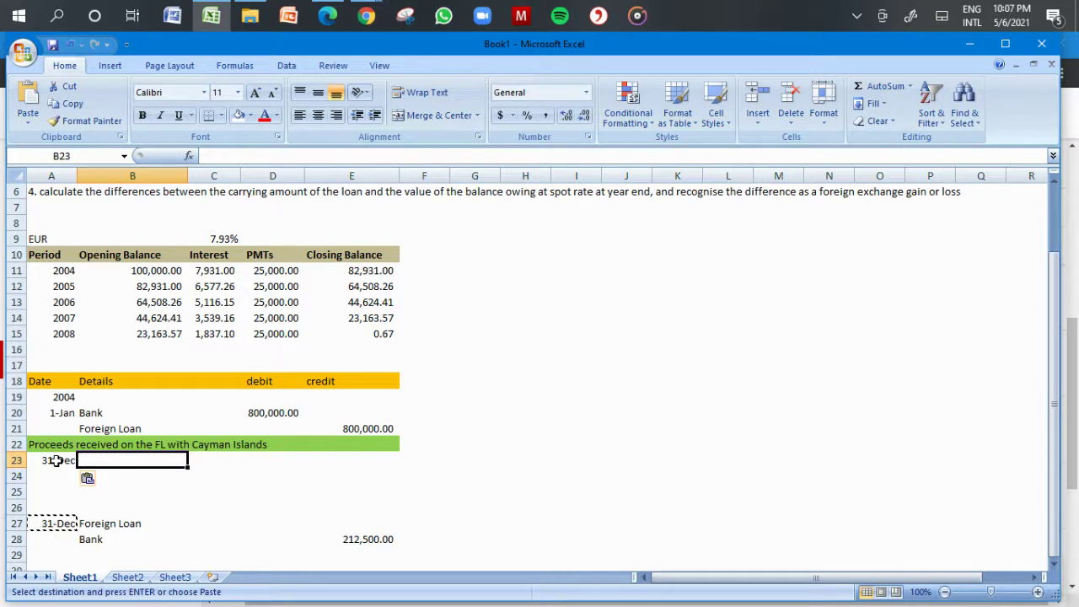
pyautogui.write('Finance')
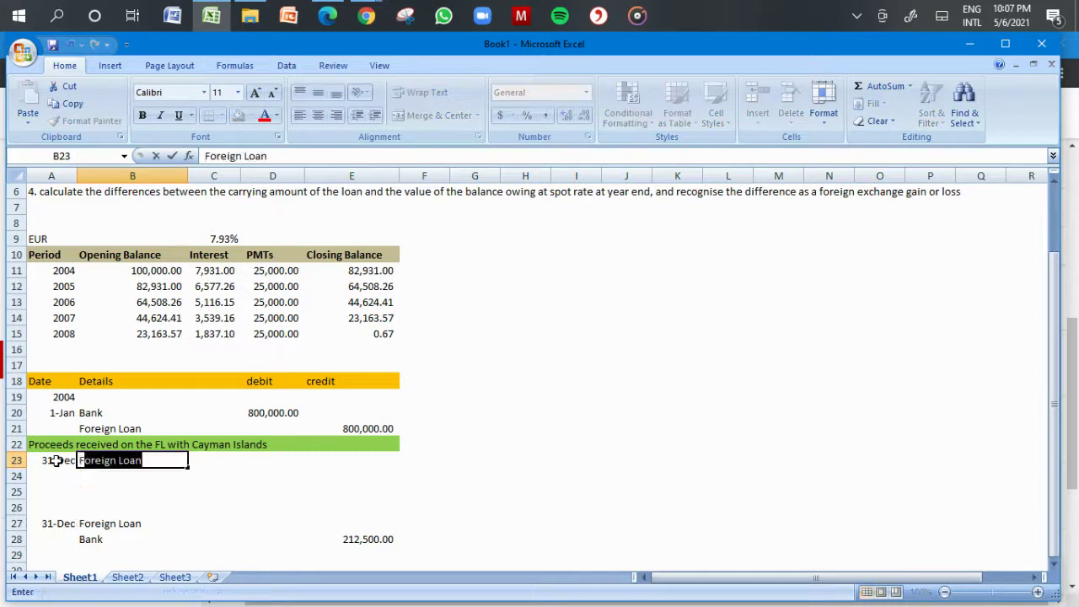
pyautogui.write(' Costs')
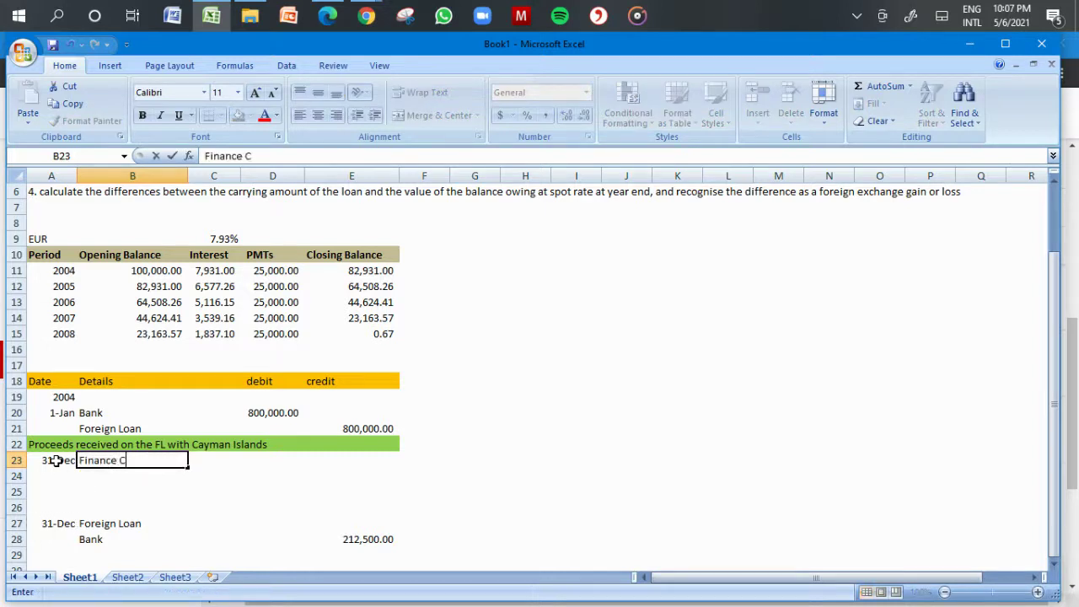
pyautogui.press('Tab')
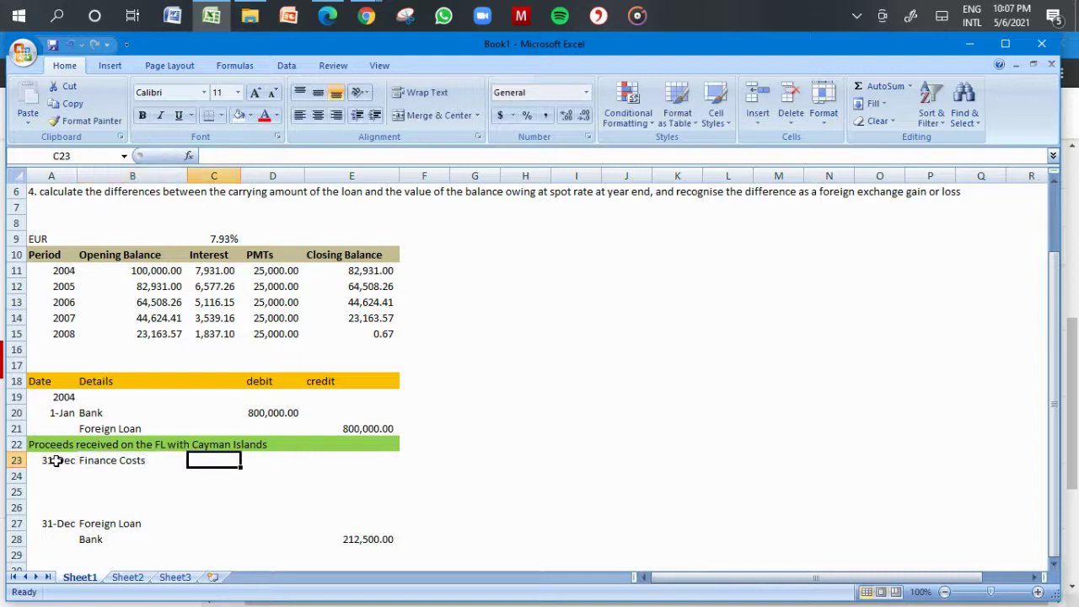
pyautogui.press('Tab')
# - Calculate the finance cost debit in D23 as the 2004 interest in C11 times the question's average rate, 8.2
pyautogui.write('=')
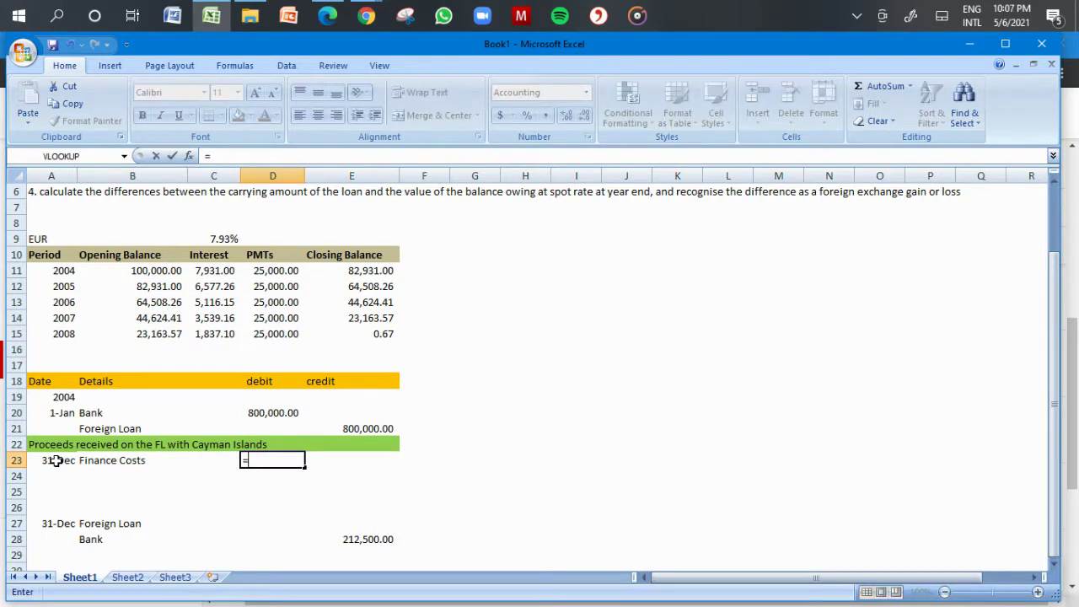
pyautogui.click(216, 273)
pyautogui.write('*')
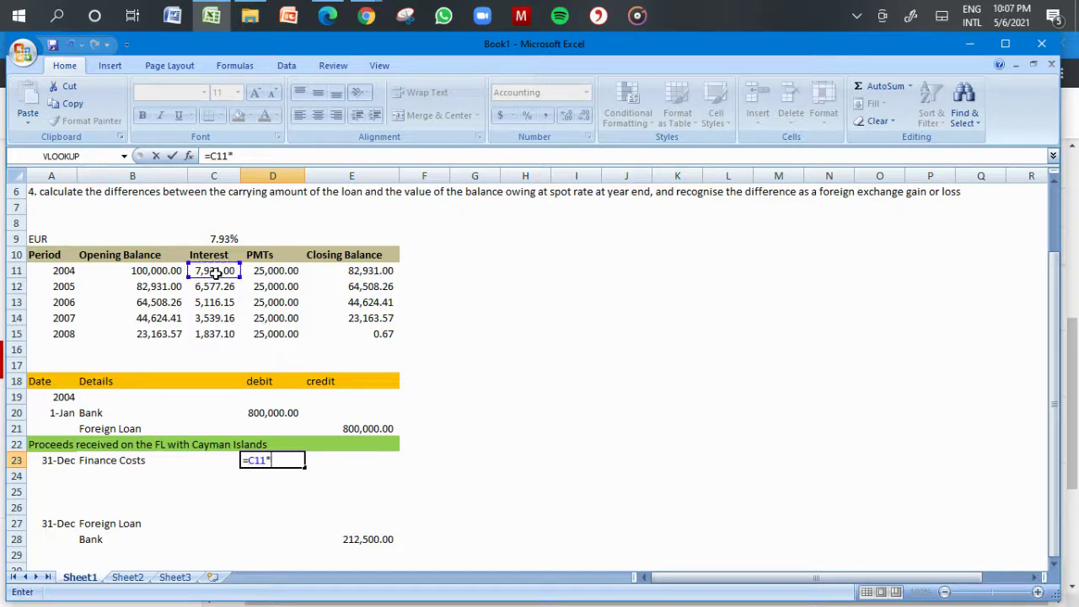
pyautogui.click(340, 11)
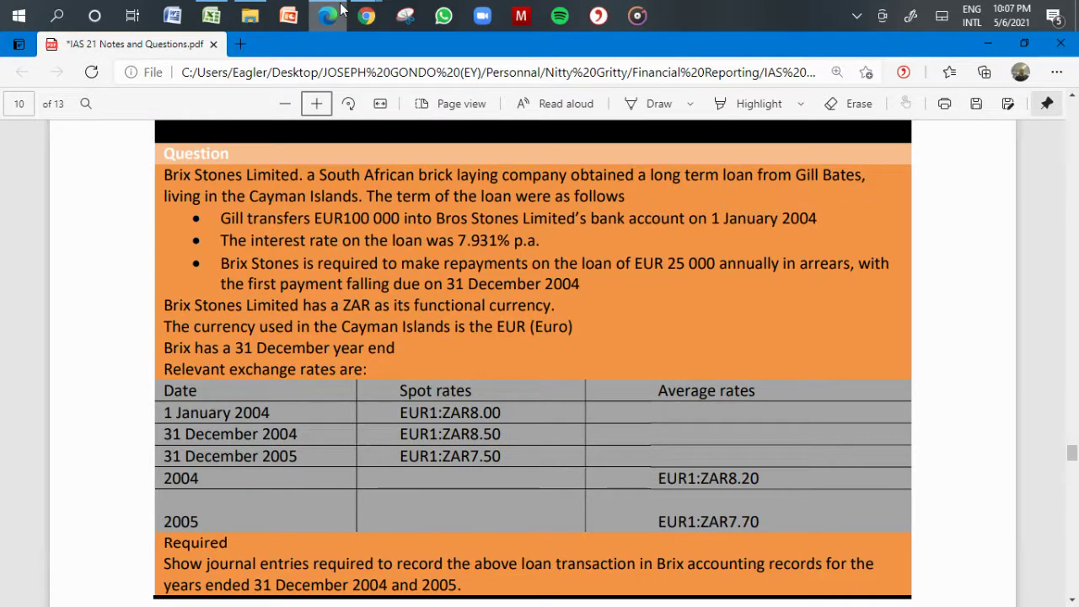
pyautogui.click(340, 10)
pyautogui.write('8.2')
pyautogui.press('Return')
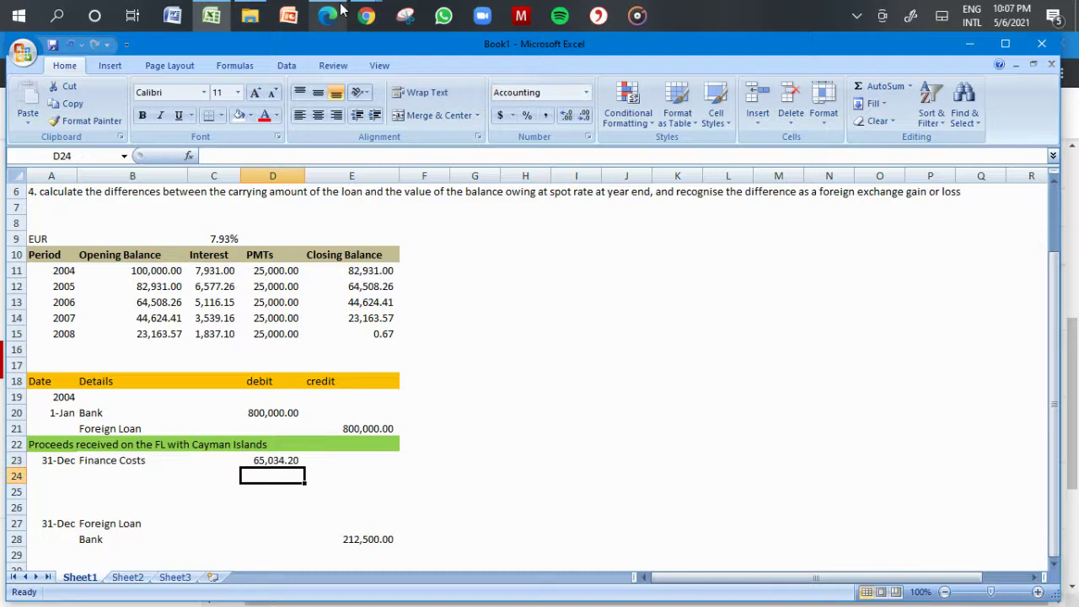
# - Enter the credit account Foreign Loan in B24, below Finance Costs
pyautogui.press('Left')
pyautogui.press('Left')
pyautogui.press('Left')
pyautogui.press('Right')
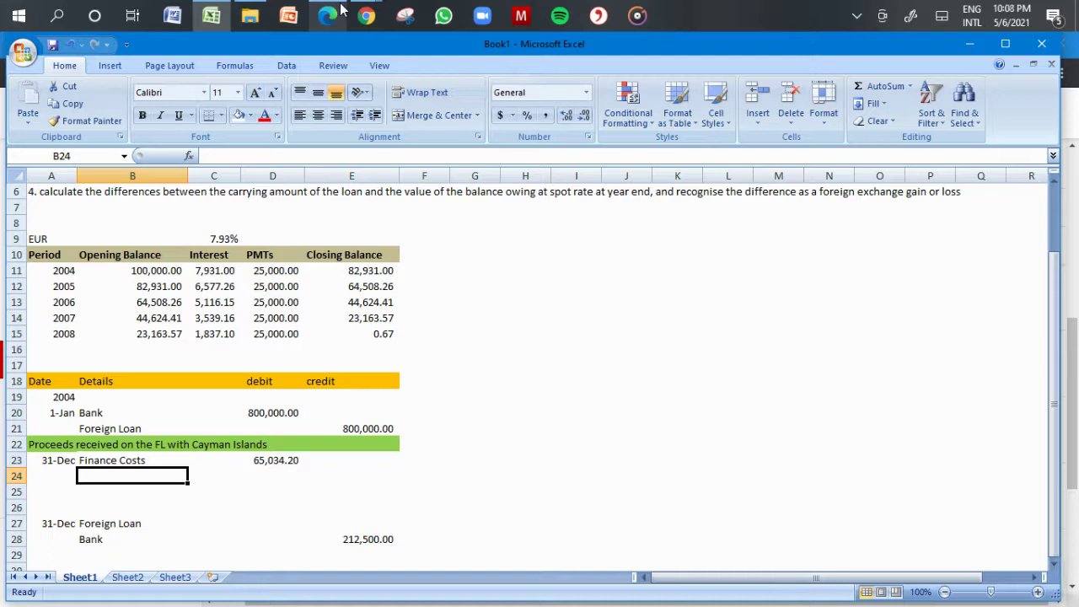
pyautogui.write('F')
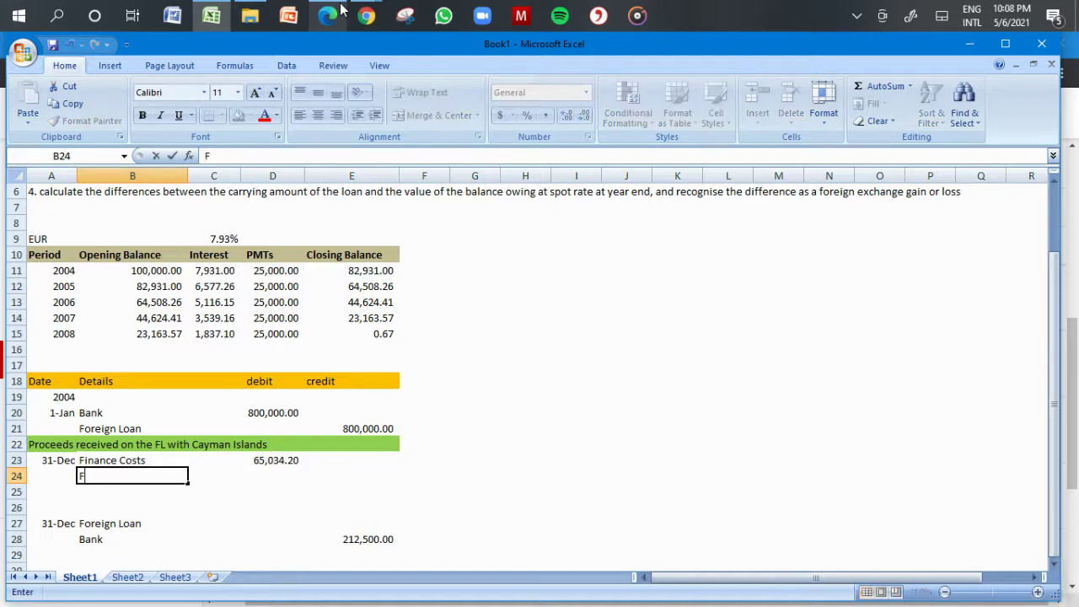
pyautogui.write('oreign ')
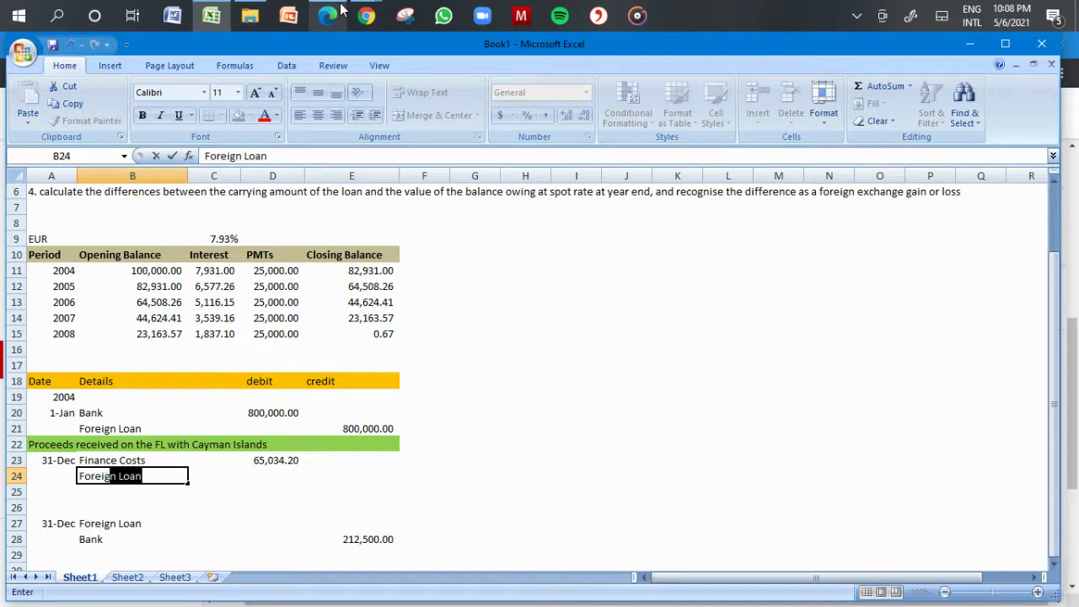
pyautogui.write('Loan')
# - Link the Foreign Loan credit in E24 to the finance cost debit in D23
pyautogui.press('Tab')
pyautogui.press('Tab')
pyautogui.press('Tab')
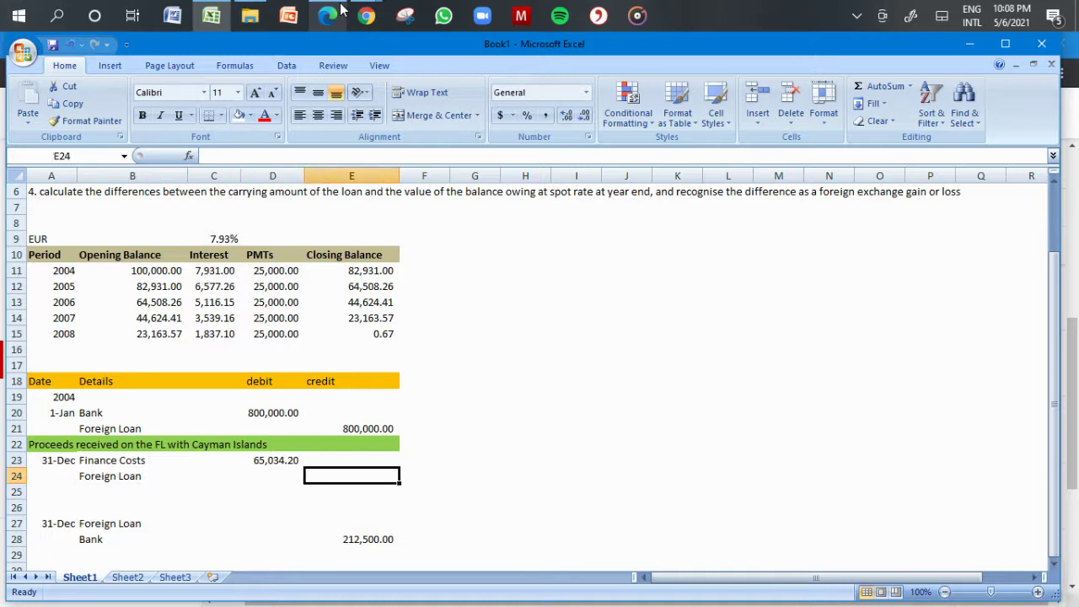
pyautogui.write('=')
pyautogui.click(279, 460)
pyautogui.press('Return')
pyautogui.press('Down')
pyautogui.press('Down')
pyautogui.press('Down')
pyautogui.press('Down')
pyautogui.press('Down')
pyautogui.press('Down')
pyautogui.press('Down')
pyautogui.press('Up')
pyautogui.press('Up')
pyautogui.press('Up')
pyautogui.press('Up')
pyautogui.press('Up')
pyautogui.press('Up')
pyautogui.press('Up')
pyautogui.press('Up')
pyautogui.press('Down')
pyautogui.press('Down')
pyautogui.press('Down')
pyautogui.press('Down')
pyautogui.press('Down')
pyautogui.press('Left')
pyautogui.press('Left')
pyautogui.press('Left')
pyautogui.press('Left')
pyautogui.press('Down')
pyautogui.press('Down')
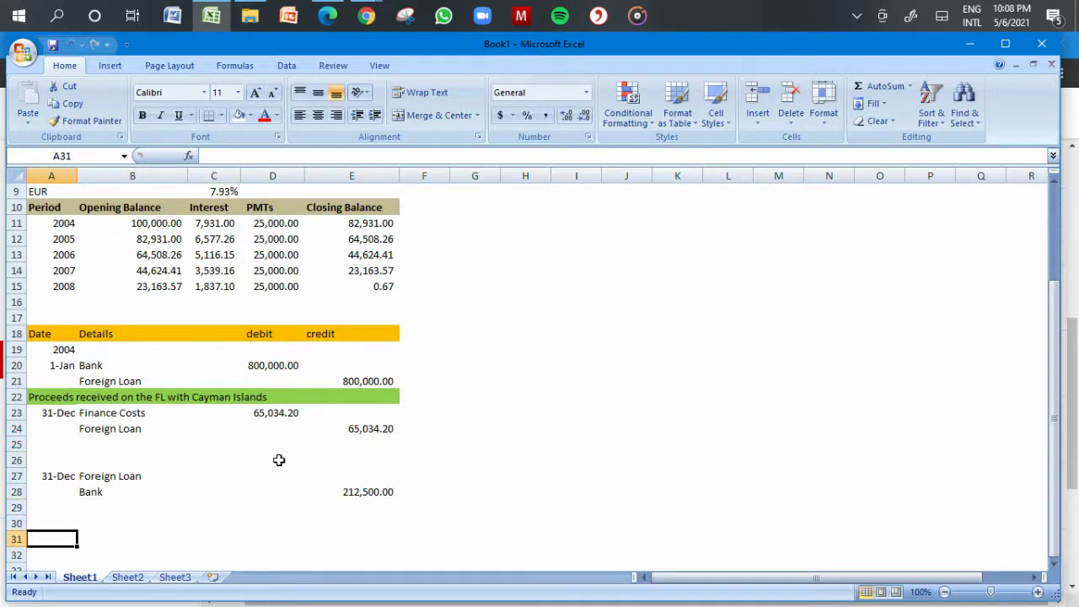
# - Enter the label "CA so far" in H24, beside the journal entries
pyautogui.press('Up')
pyautogui.press('Right')
pyautogui.press('Right')
pyautogui.press('Right')
pyautogui.press('Right')
pyautogui.press('Right')
pyautogui.press('Right')
pyautogui.press('Right')
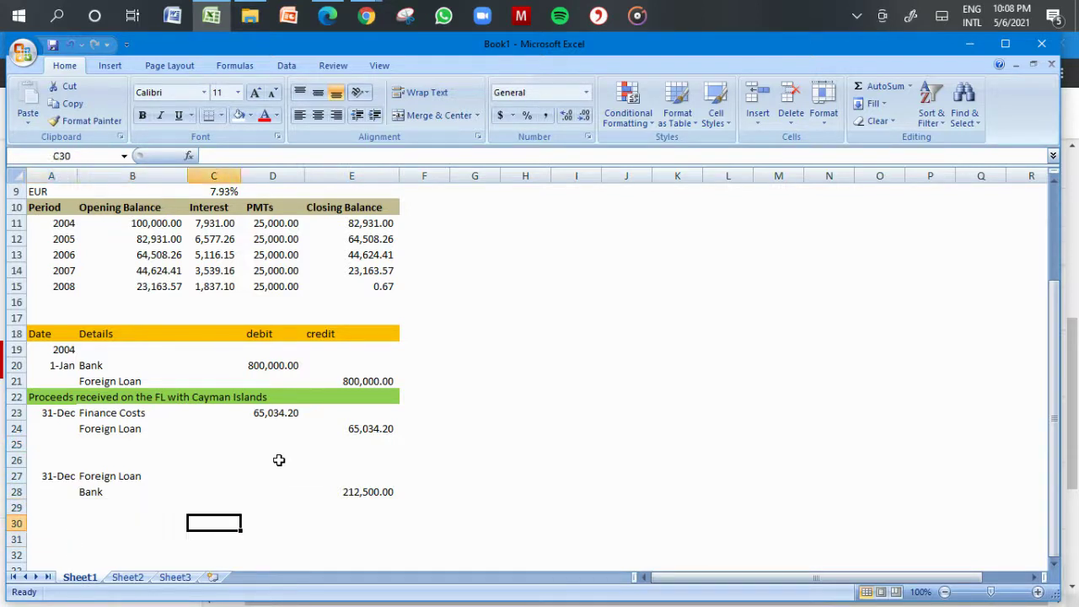
pyautogui.press('Up')
pyautogui.press('Up')
pyautogui.press('Up')
pyautogui.press('Up')
pyautogui.press('Up')
pyautogui.press('Up')
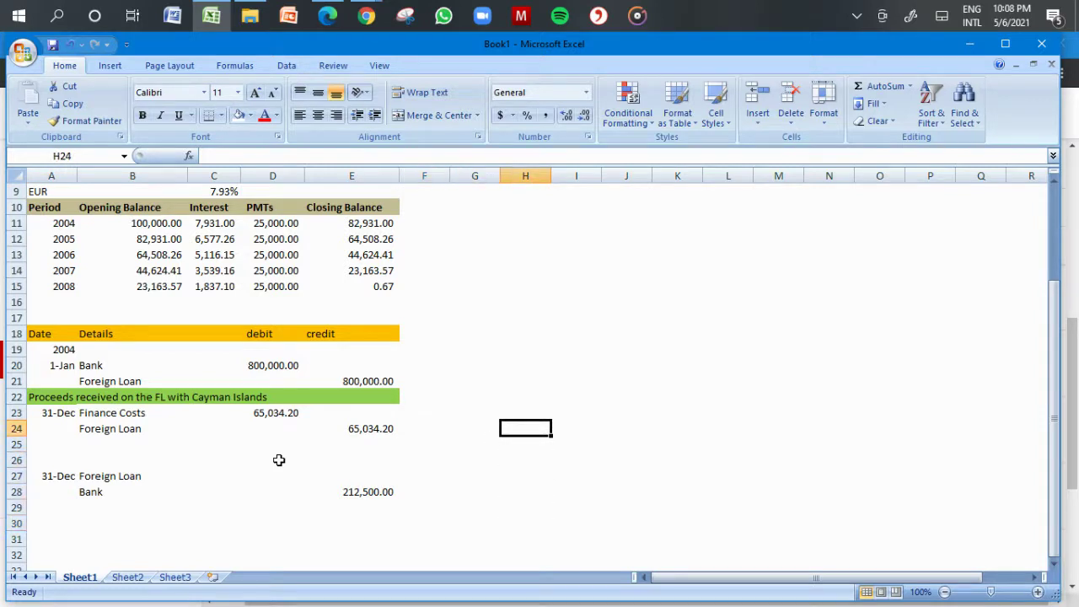
pyautogui.write('CA')
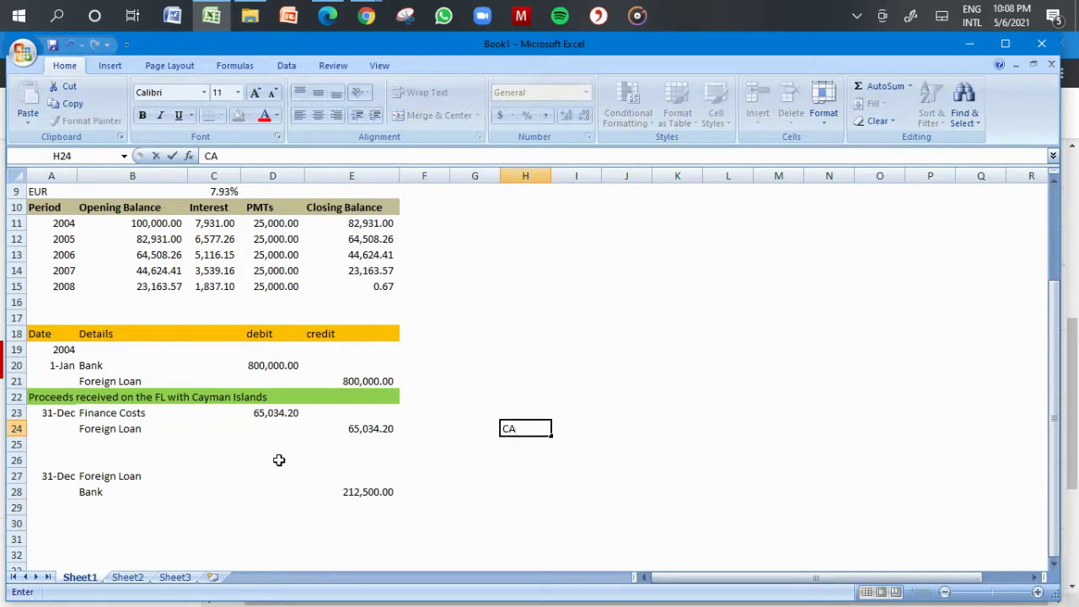
pyautogui.write(' so far')
pyautogui.press('Tab')
# - Calculate the carrying amount in I24 as the loan credit E21 plus the finance cost credit E24 minus the bank payment E28
pyautogui.write('=')
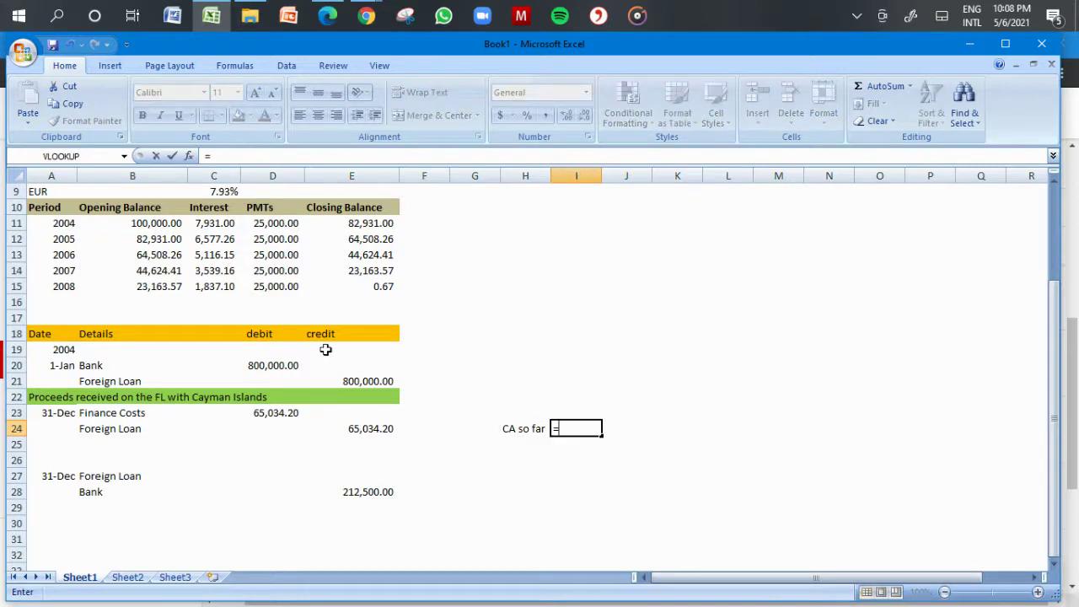
pyautogui.click(365, 380)
pyautogui.write('+')
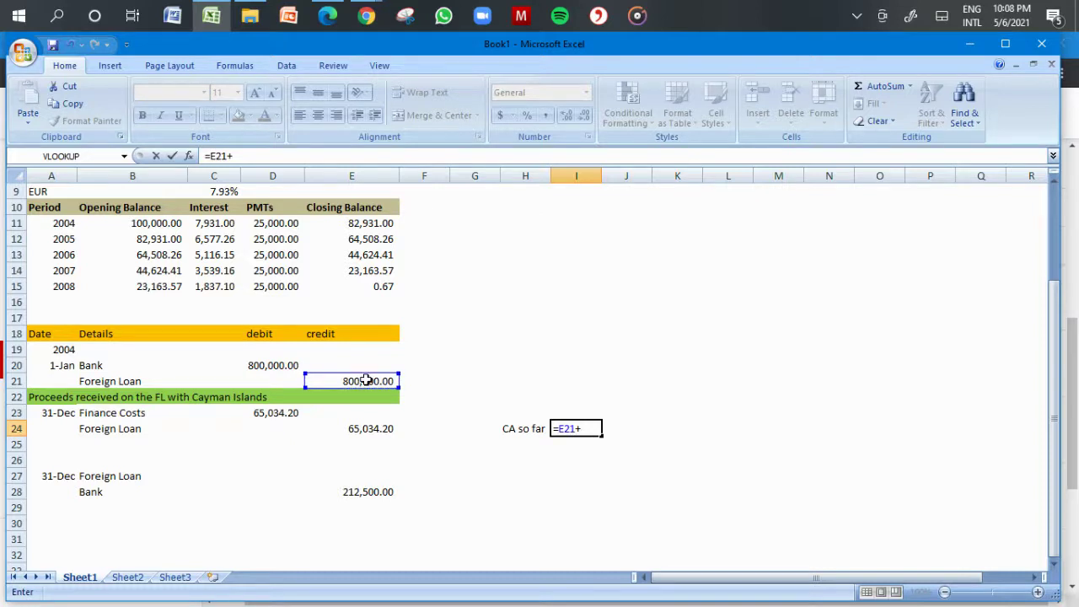
pyautogui.click(365, 429)
pyautogui.write('-')
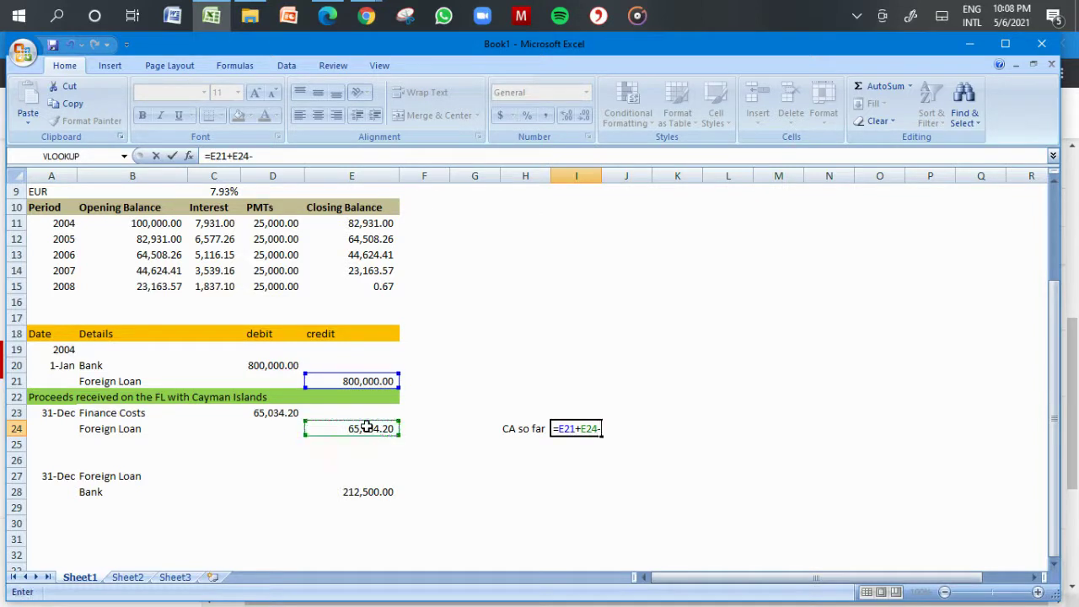
pyautogui.click(362, 491)
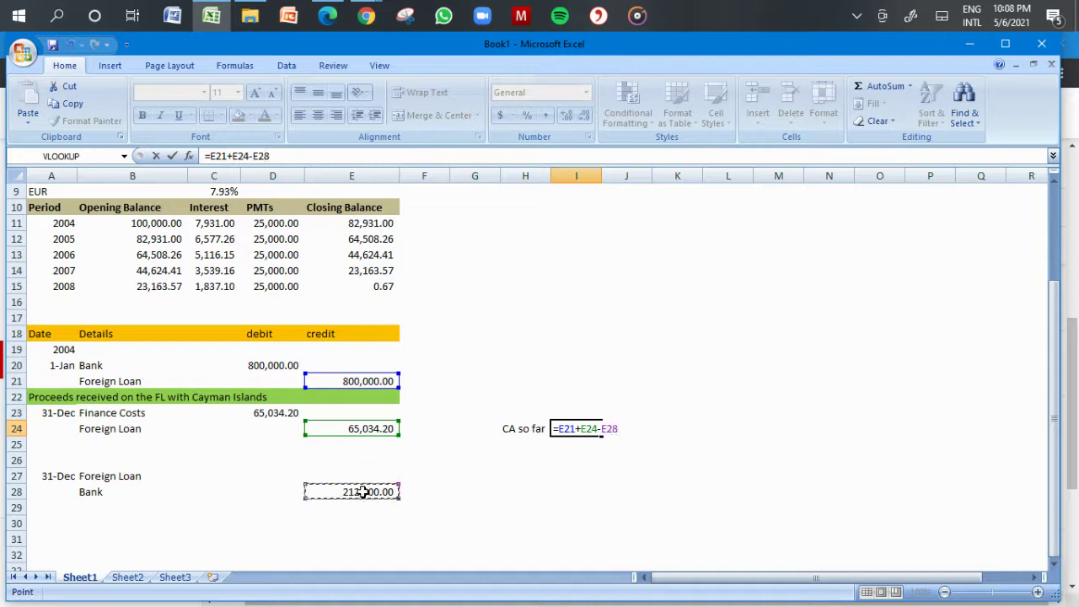
pyautogui.press('Return')
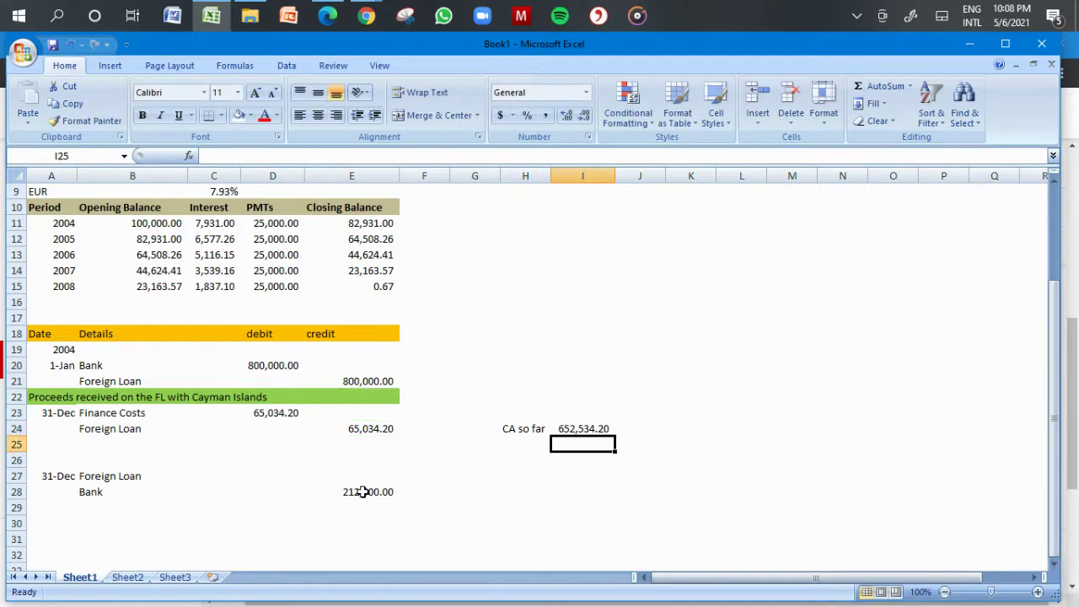
# - Enter the label "Amounts owing" in H25 and widen column H to fit it
pyautogui.click(517, 430)
pyautogui.press('Down')
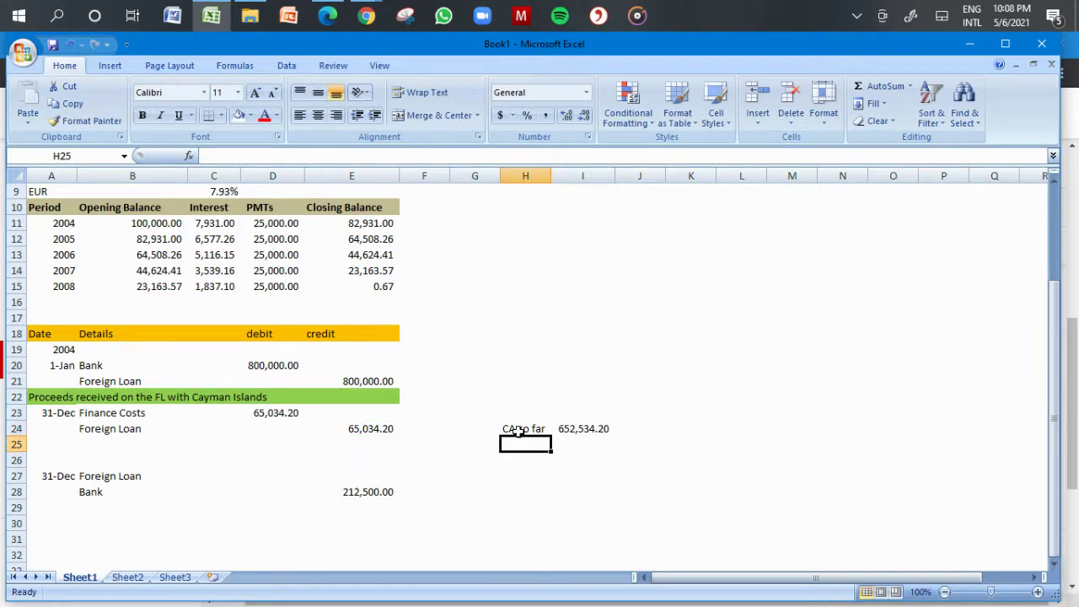
pyautogui.write('AM')
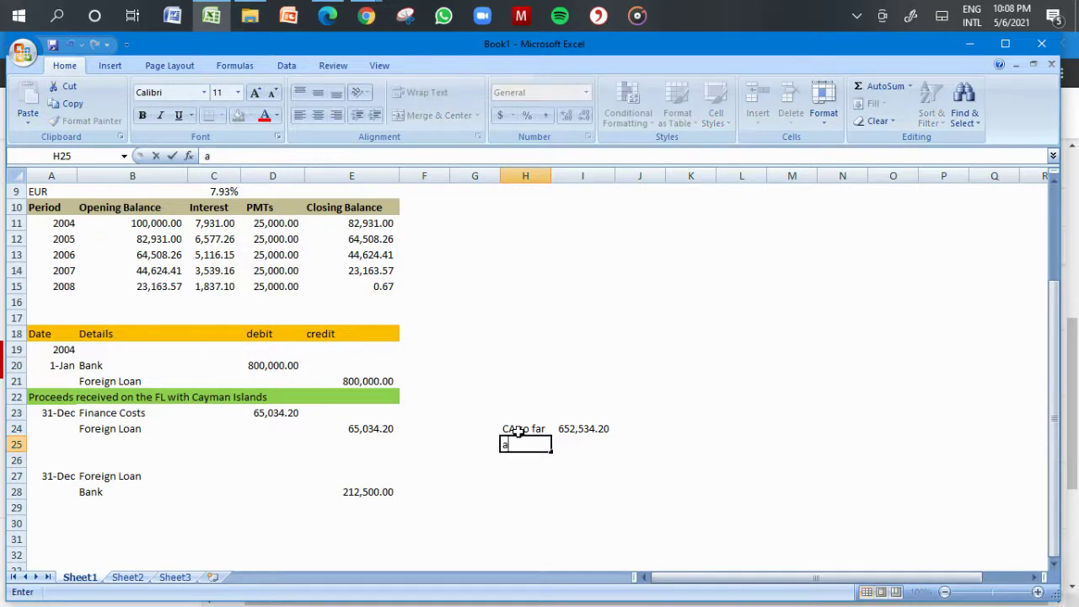
pyautogui.press('BackSpace')
pyautogui.press('BackSpace')
pyautogui.write('Amounts owing')
pyautogui.press('Tab')
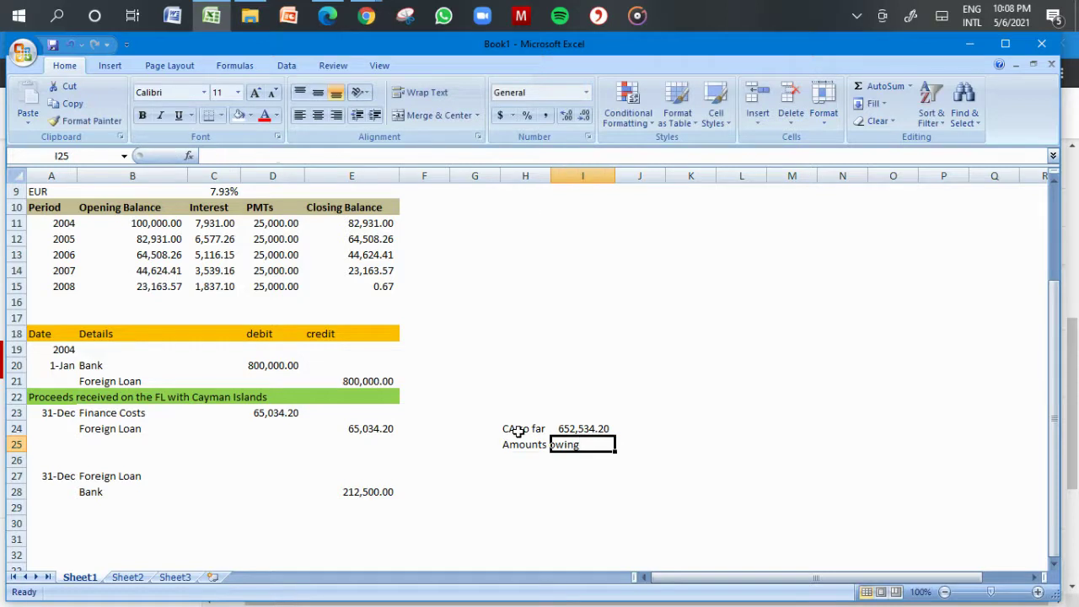
pyautogui.moveTo(551, 176); pyautogui.dragTo(590, 176)
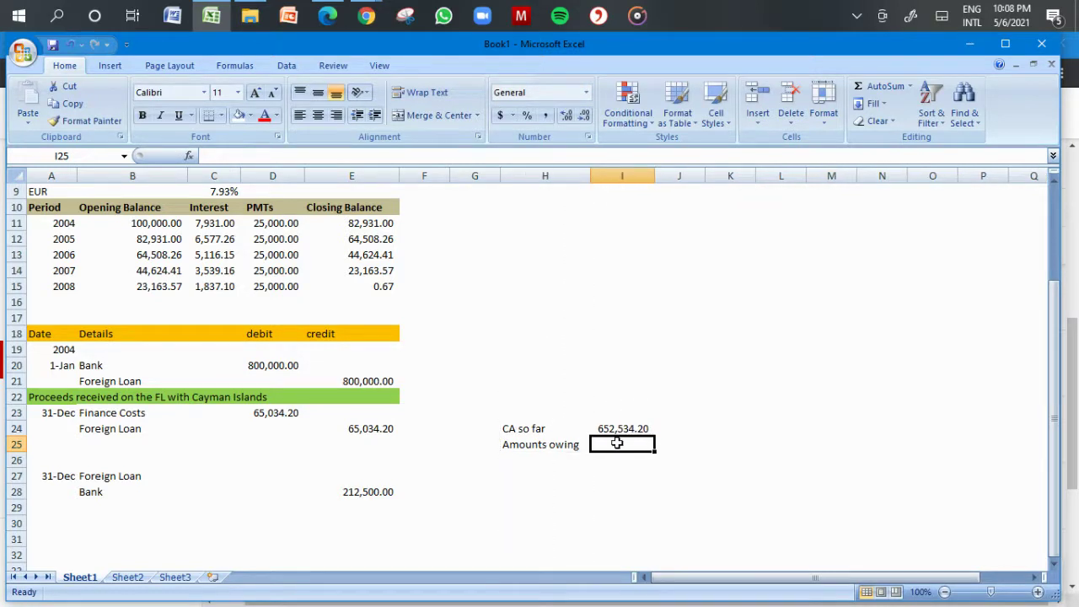
# - Calculate the amount owing in I25 as the 2004 closing balance in E11 times the question's closing rate, 8.5
pyautogui.write('=')
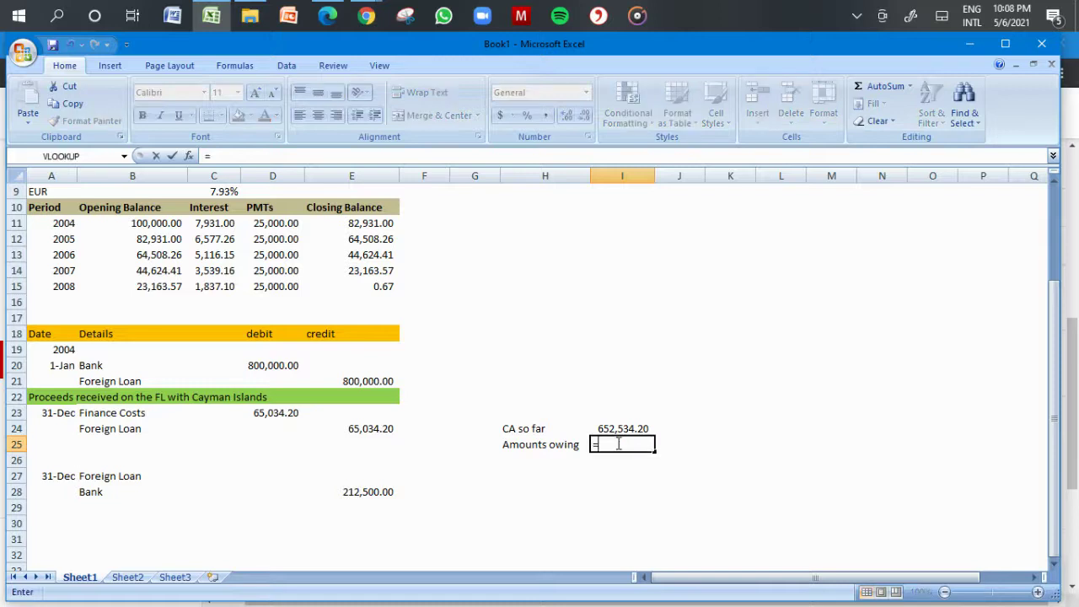
pyautogui.click(360, 225)
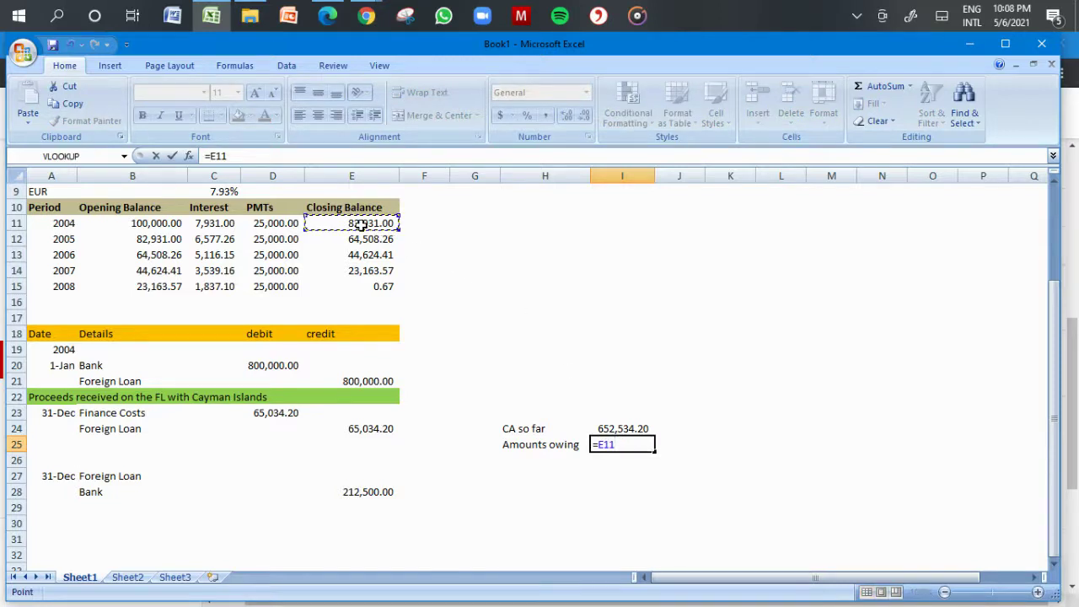
pyautogui.write('*')
pyautogui.click(334, 8)
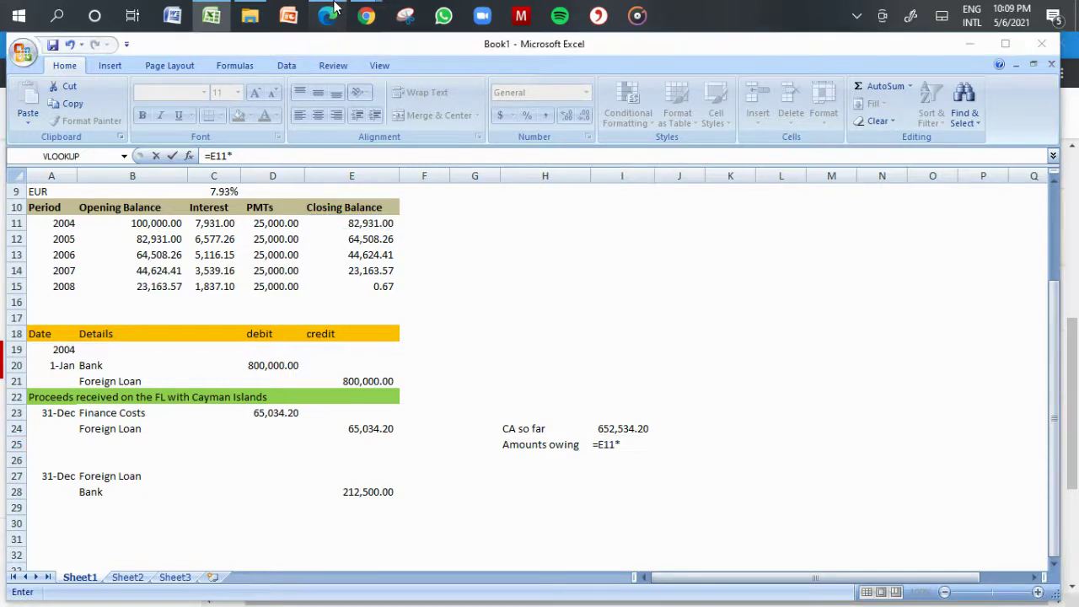
pyautogui.click(335, 8)
pyautogui.write('8.')
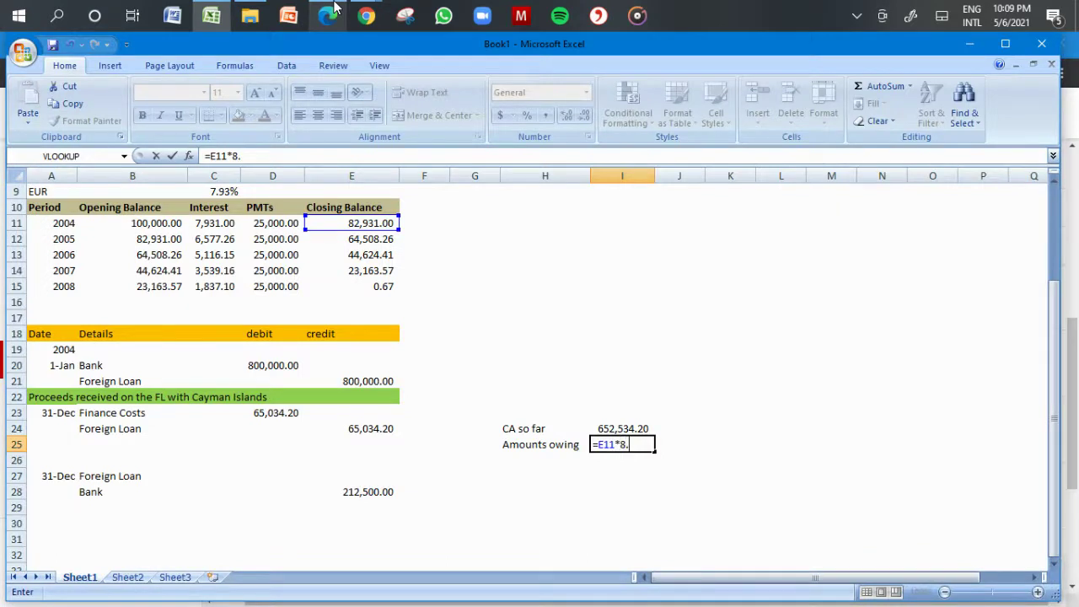
pyautogui.write('5')
pyautogui.press('Return')
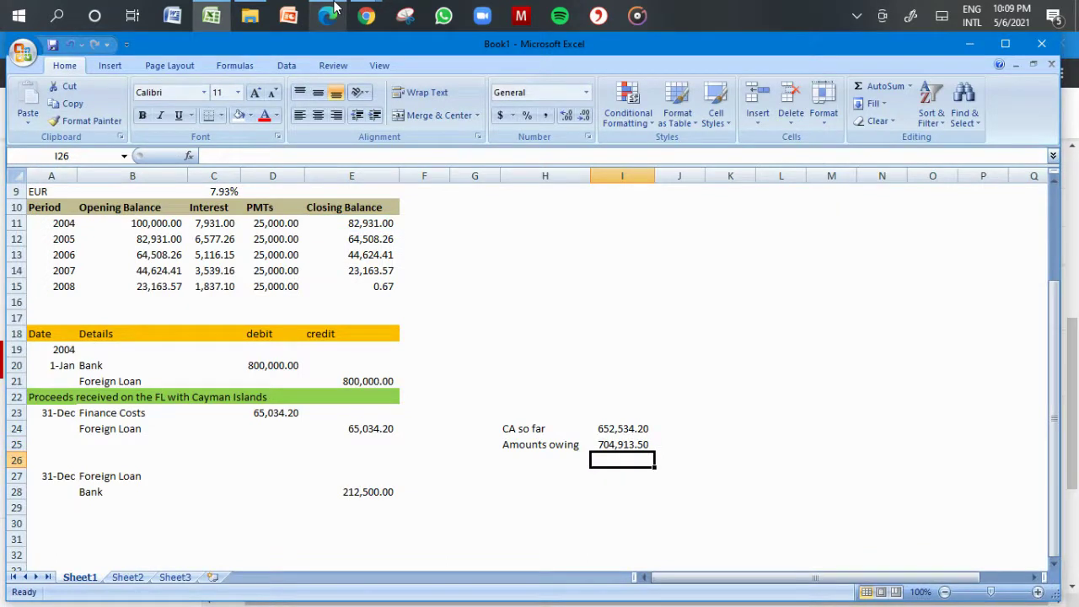
# - Calculate the exchange difference in I26 as the carrying amount in I24 minus the amount owing in I25
pyautogui.write('=')
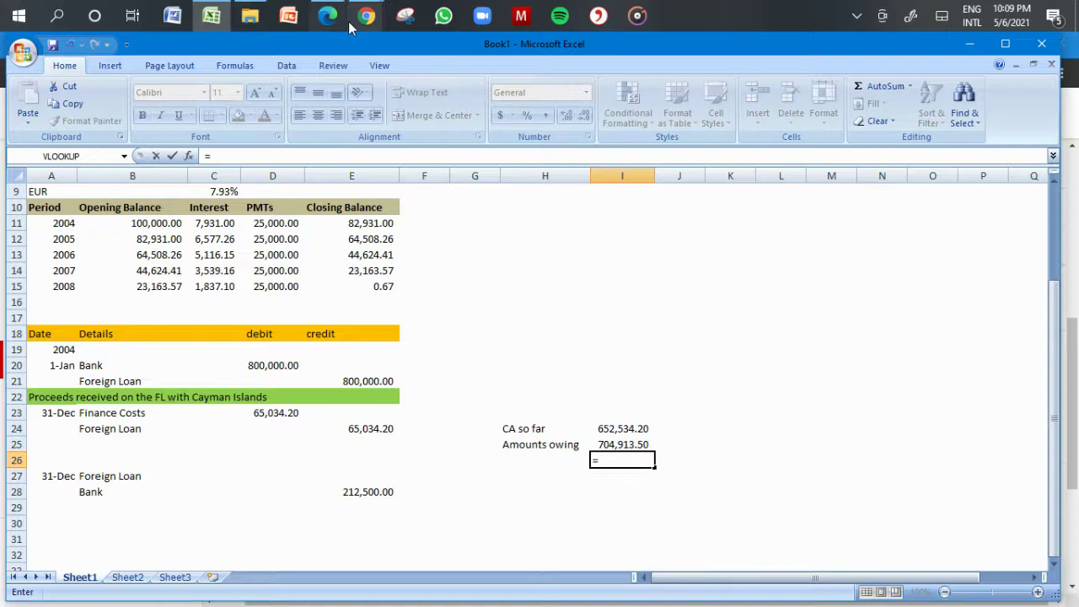
pyautogui.click(611, 429)
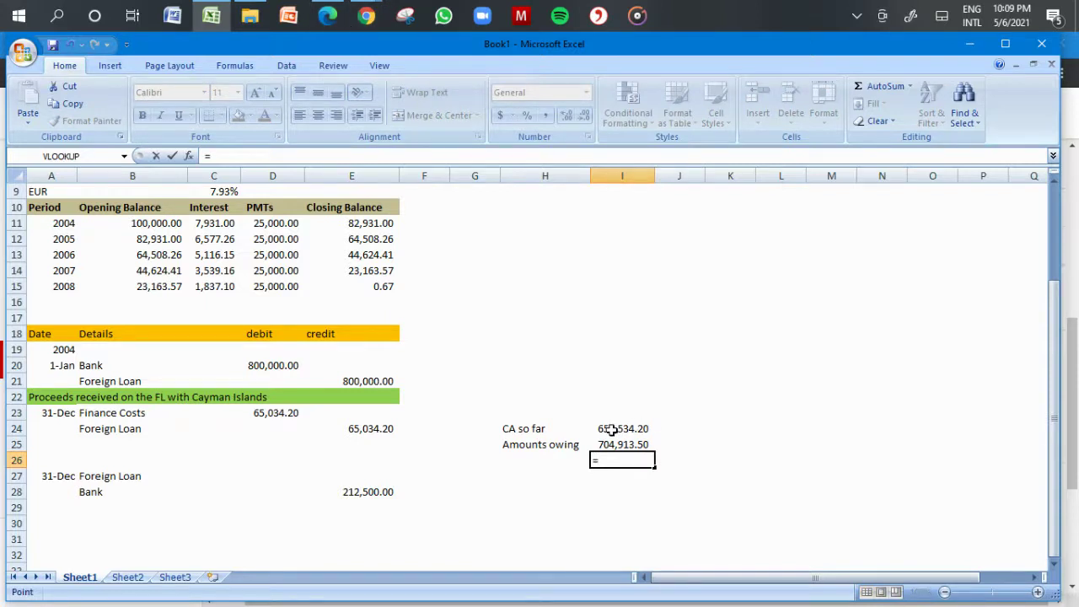
pyautogui.click(611, 430)
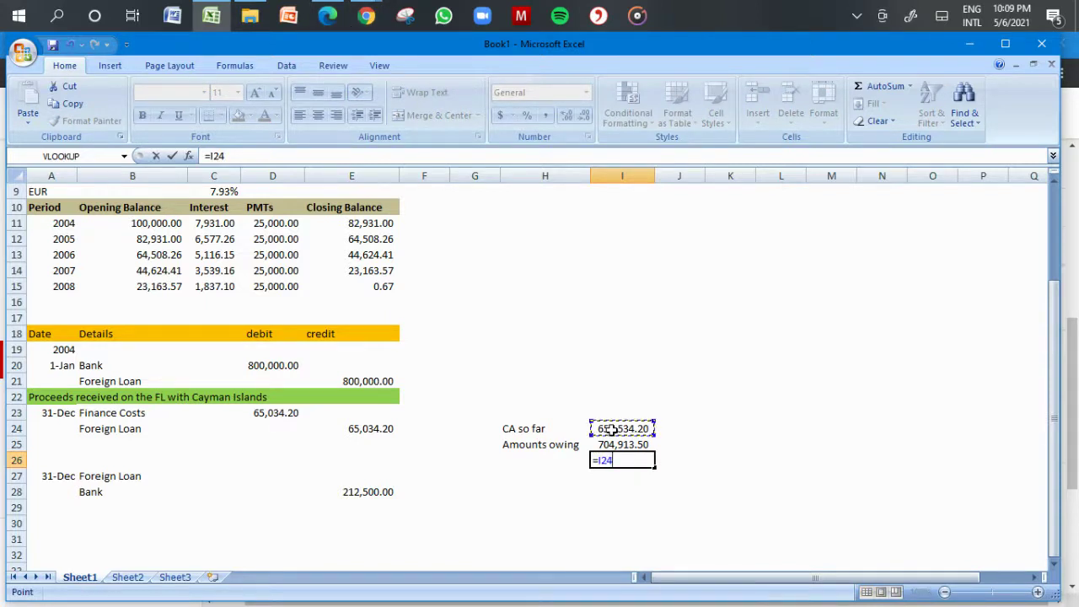
pyautogui.write('-')
pyautogui.click(624, 444)
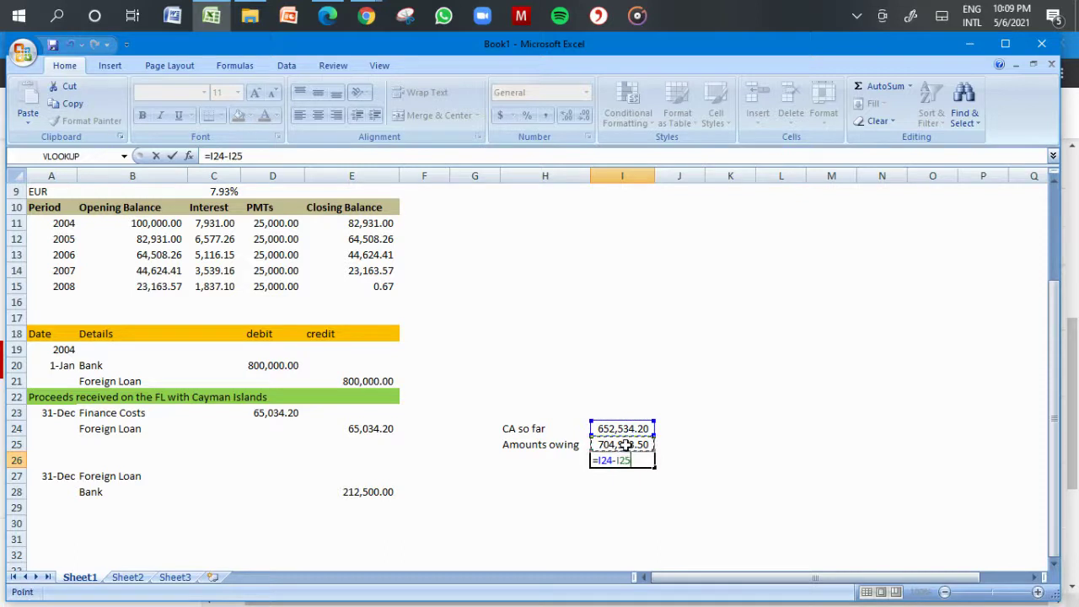
pyautogui.press('Return')
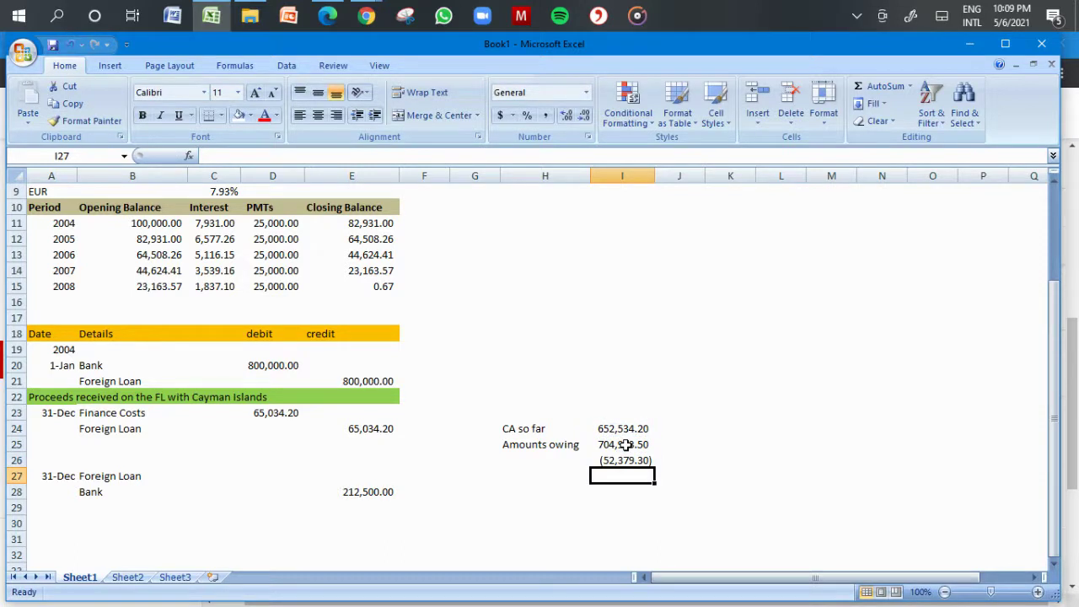
# - Copy the 31-Dec date from A27 into A30 to start the exchange difference entry
pyautogui.press('Up')
pyautogui.press('Left')
pyautogui.press('Left')
pyautogui.press('Left')
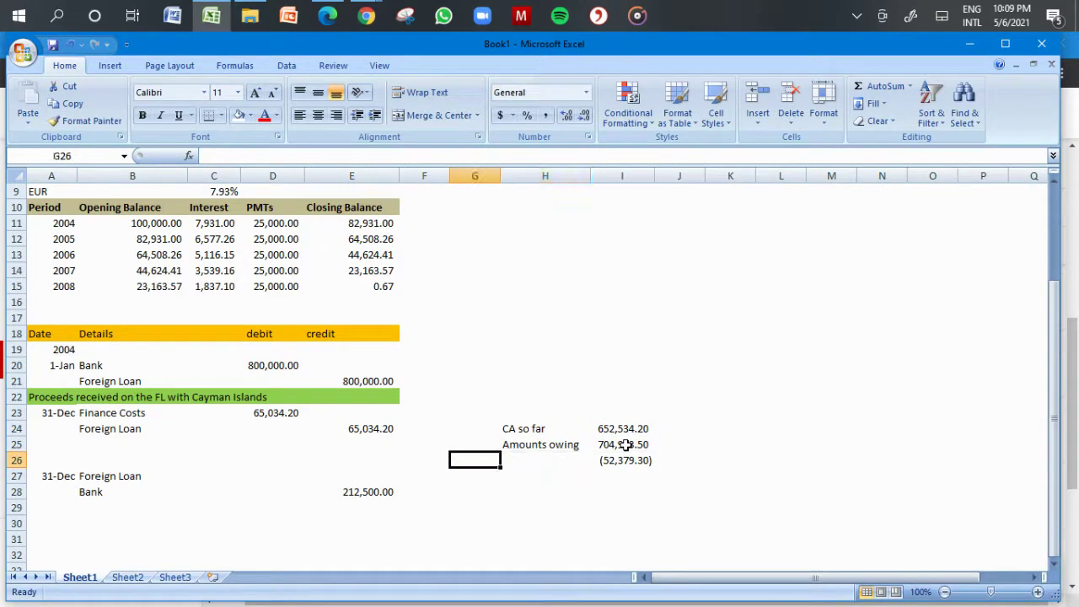
pyautogui.press('Down')
pyautogui.press('Down')
pyautogui.press('Left')
pyautogui.press('Left')
pyautogui.press('Left')
pyautogui.press('Left')
pyautogui.press('Left')
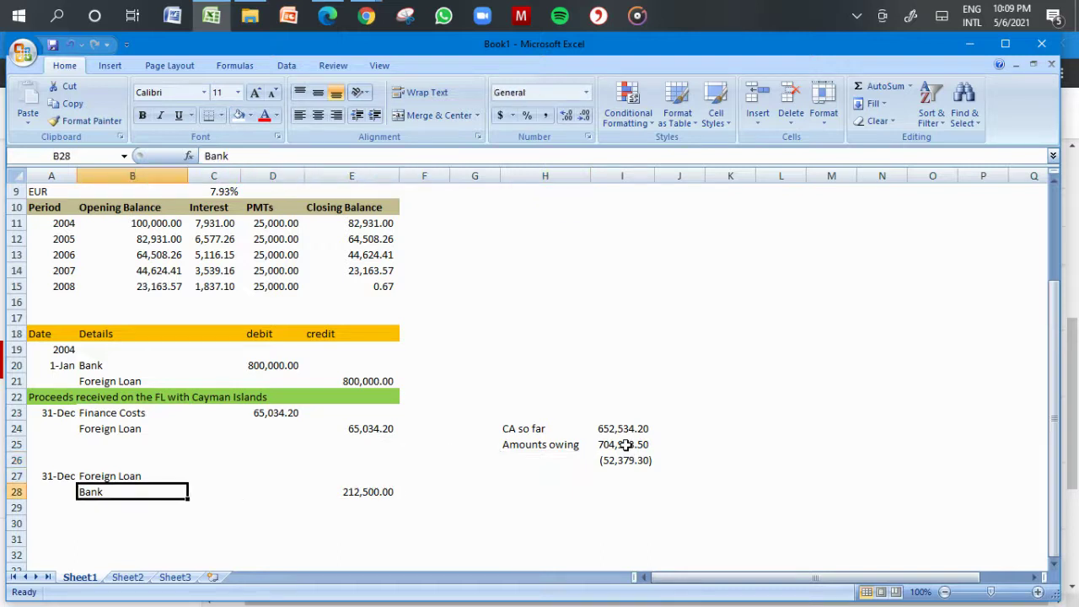
pyautogui.press('Down')
pyautogui.press('Down')
pyautogui.press('Up')
pyautogui.press('Up')
pyautogui.press('Up')
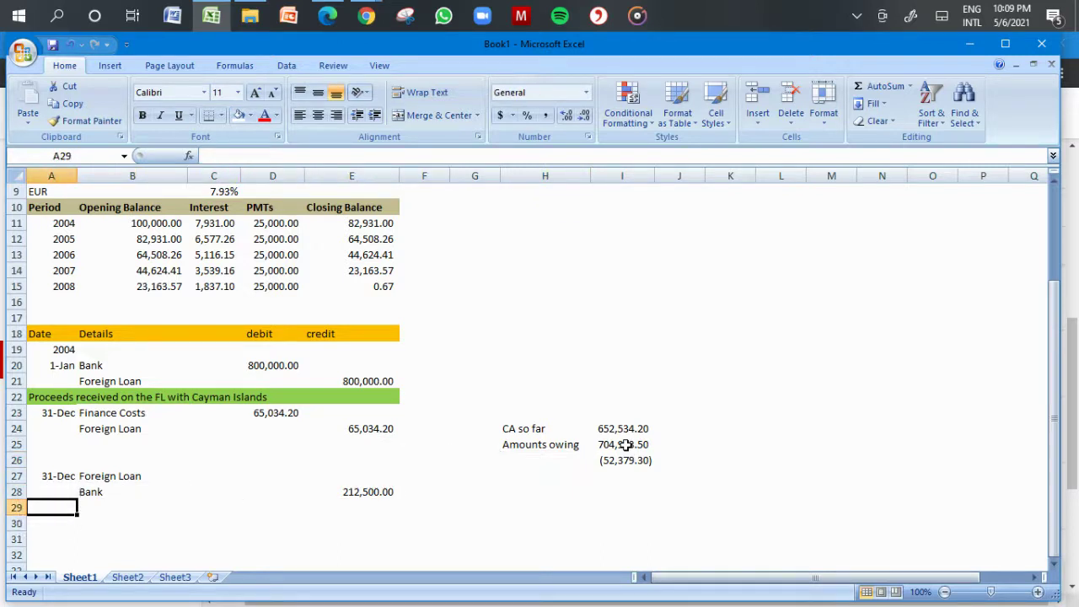
pyautogui.hotkey('ctrl', 'c')
pyautogui.press('Down')
pyautogui.press('Down')
pyautogui.press('Down')
pyautogui.hotkey('ctrl', 'v')
pyautogui.press('Right')
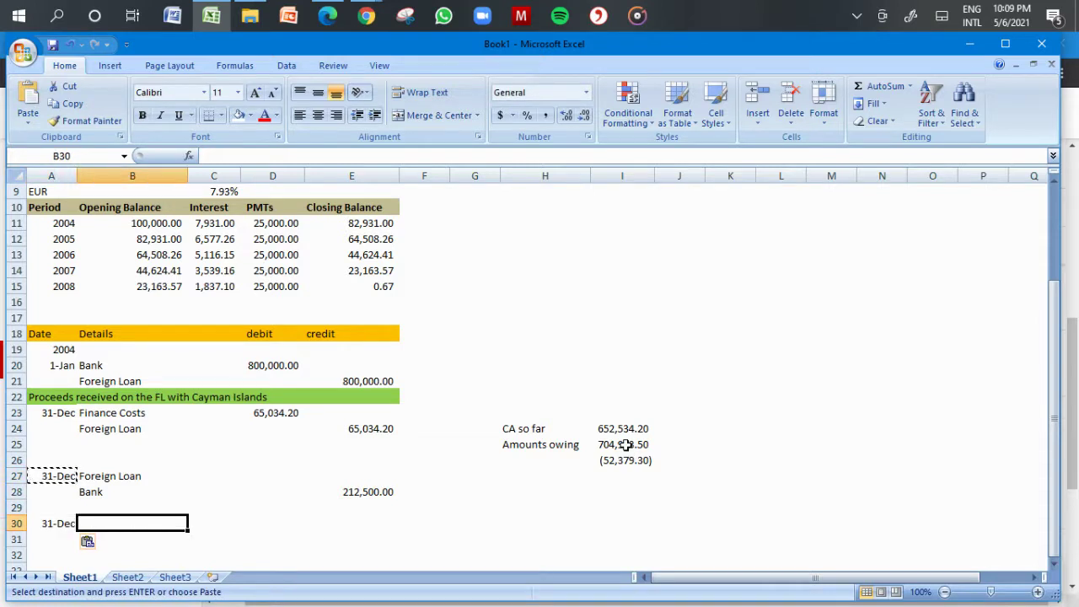
pyautogui.write('DR')
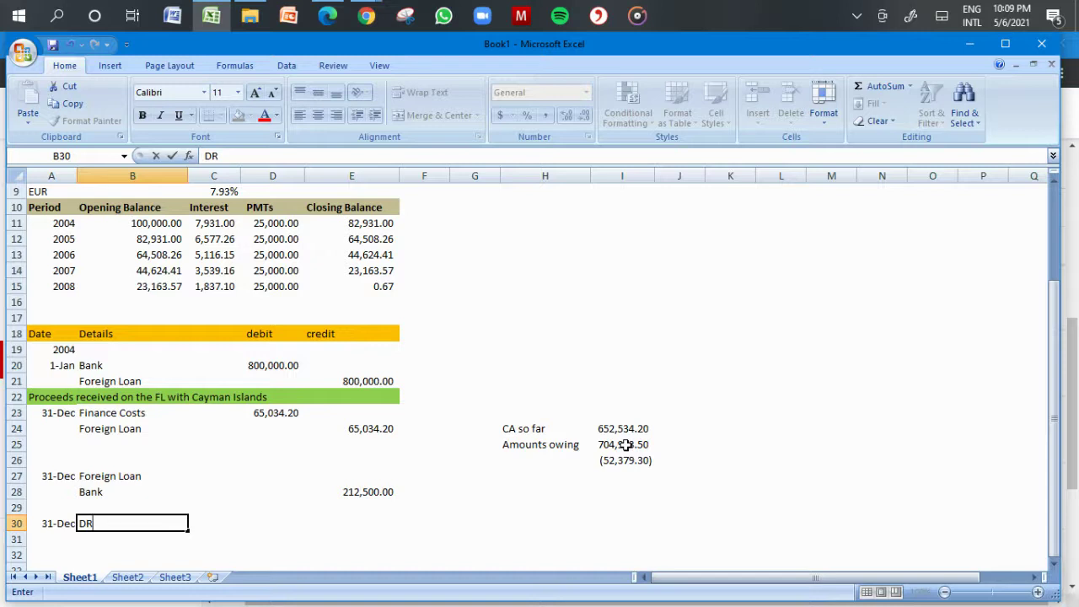
pyautogui.press('BackSpace')
pyautogui.press('BackSpace')
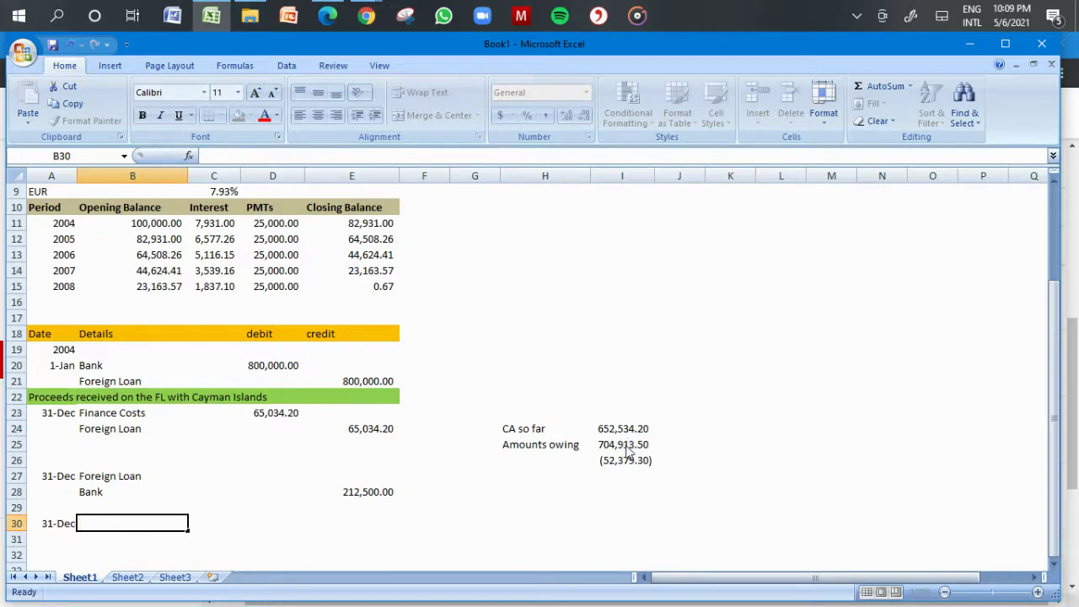
# - Enter the credit account Foreign Loan in B31, leaving B30 empty above it
pyautogui.press('Return')
pyautogui.write('F')
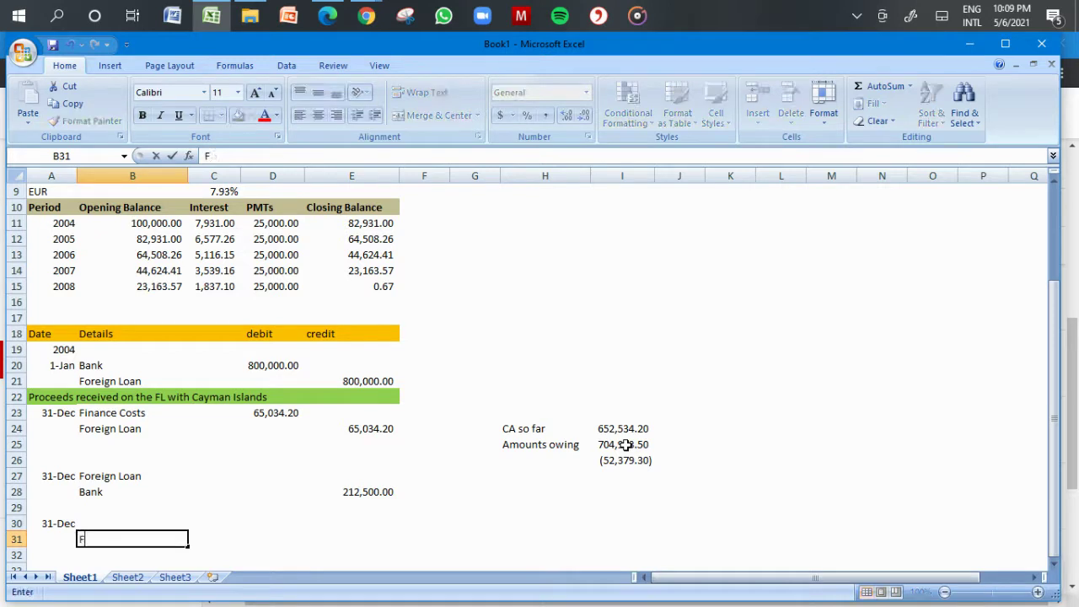
pyautogui.write('oreign Loan')
pyautogui.press('BackSpace')
pyautogui.press('BackSpace')
pyautogui.press('BackSpace')
pyautogui.write('oan')
# - Set the Foreign Loan credit in E31 to the exchange difference in I26 multiplied by -1
pyautogui.press('Tab')
pyautogui.press('Tab')
pyautogui.press('Tab')
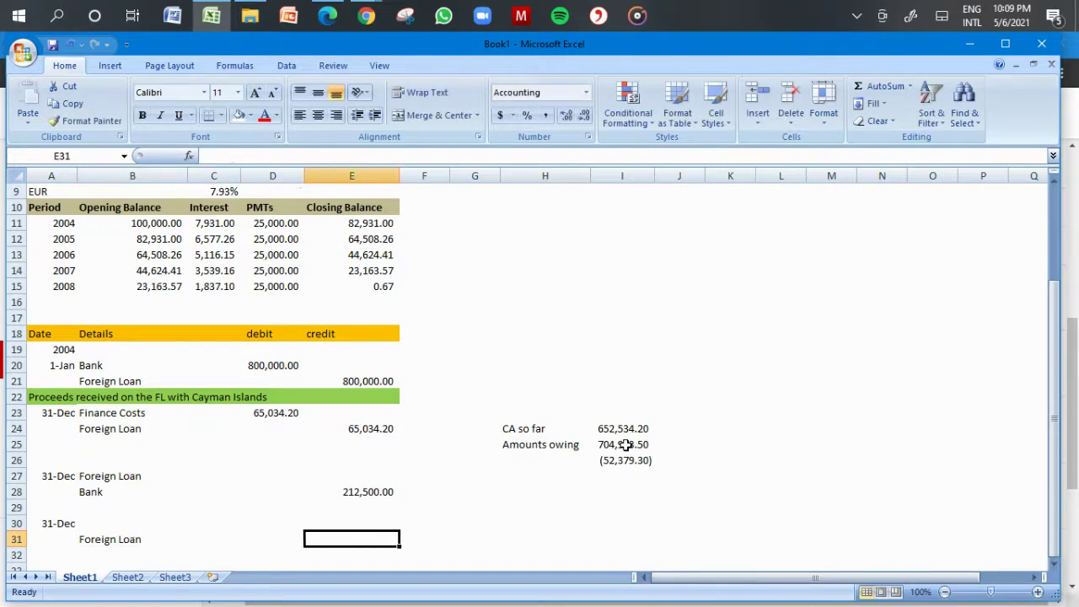
pyautogui.write('=')
pyautogui.click(625, 460)
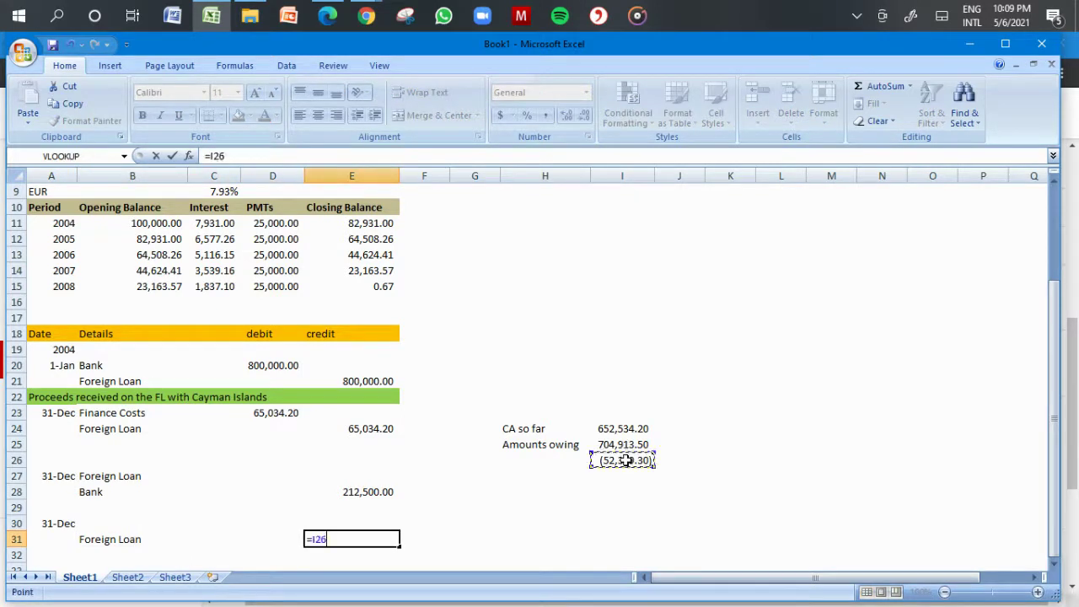
pyautogui.press('Return')
pyautogui.press('Up')
pyautogui.press('Up')
pyautogui.press('Down')
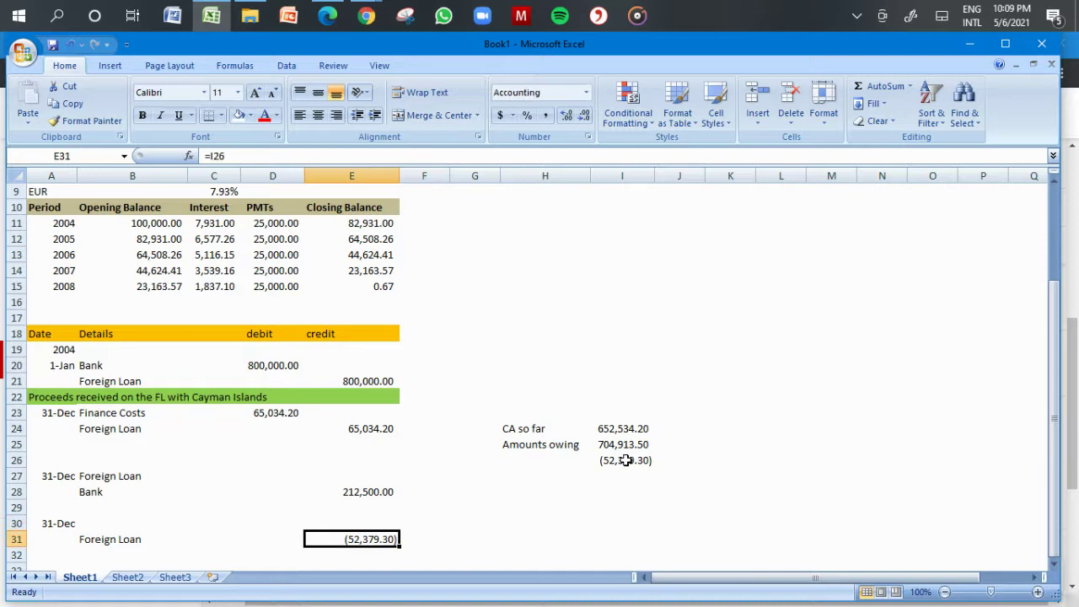
pyautogui.doubleClick(375, 540)
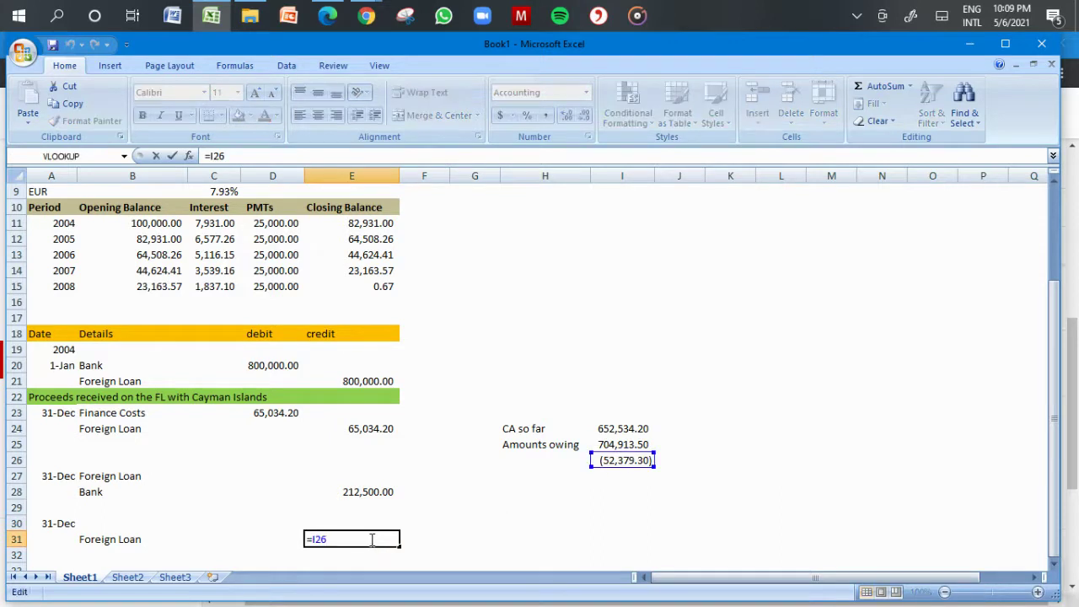
pyautogui.write('*-1')
pyautogui.press('Return')
# - Enter the debit account Exchange Loss in B30, above Foreign Loan
pyautogui.press('Up')
pyautogui.press('Up')
pyautogui.press('Left')
pyautogui.press('Left')
pyautogui.press('Left')
pyautogui.write('Exchange')
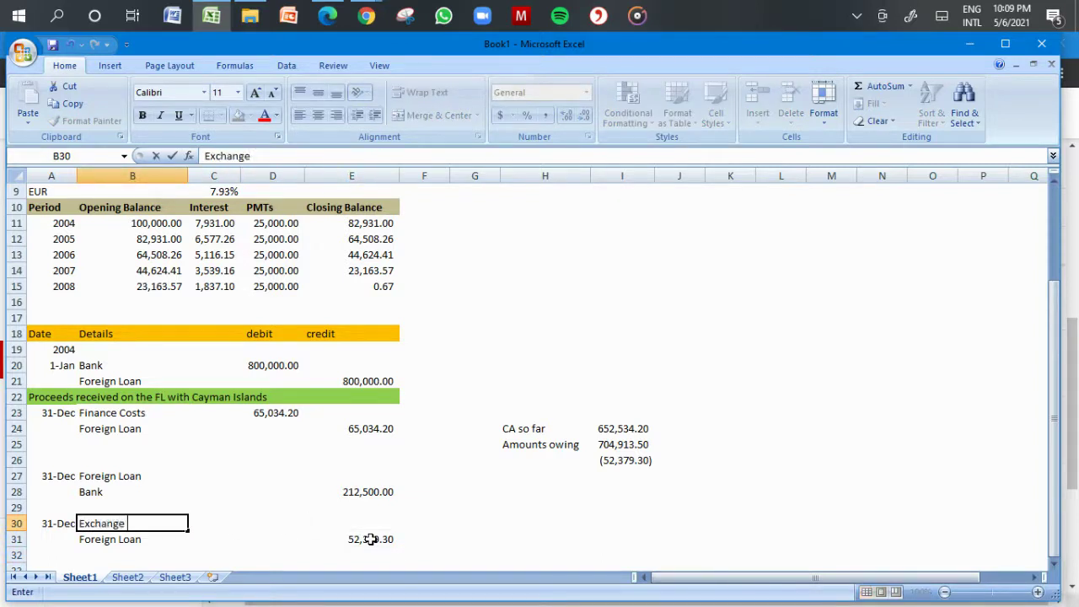
pyautogui.write(' Loss')
pyautogui.press('Right')
pyautogui.press('Left')
pyautogui.press('Delete')
pyautogui.hotkey('ctrl', 'z')
# - Extend the Exchange Loss account name in B30 to read Exchange Loss (P/L)
pyautogui.rightClick(163, 525)
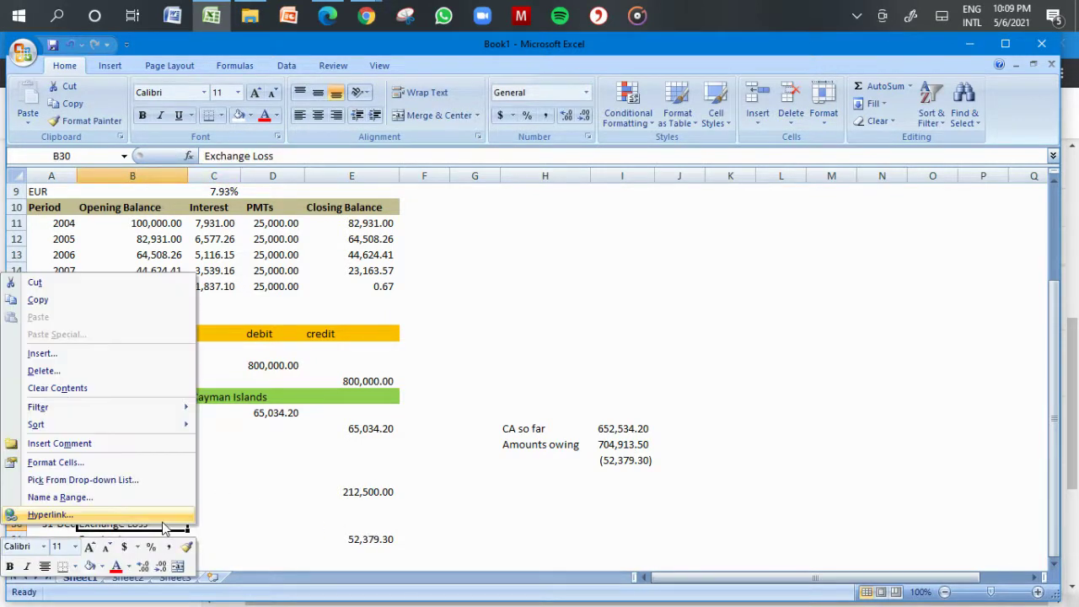
pyautogui.click(167, 526)
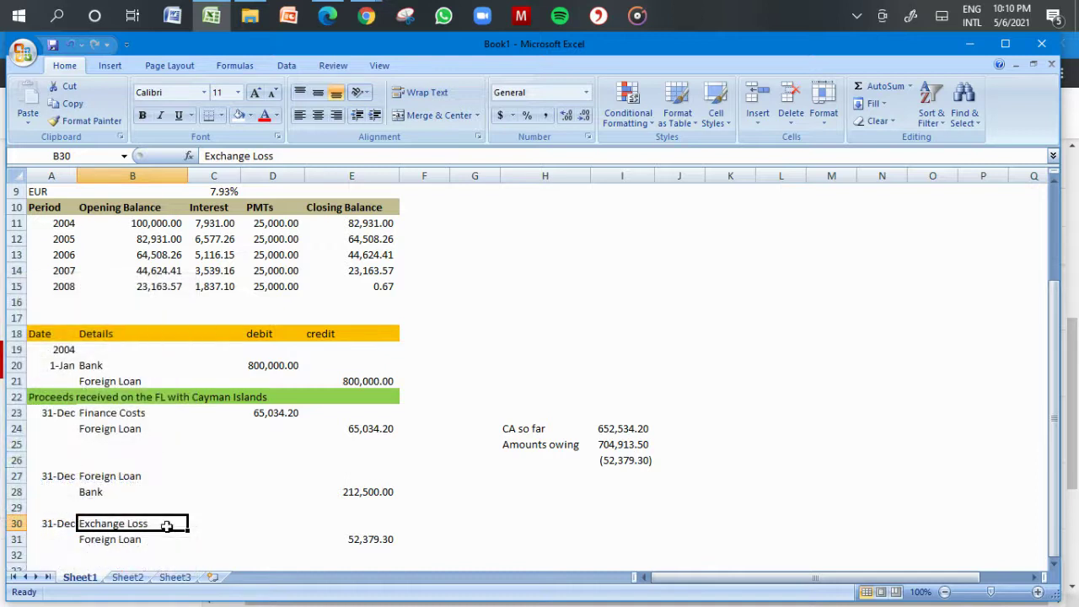
pyautogui.doubleClick(167, 526)
pyautogui.write('(P')
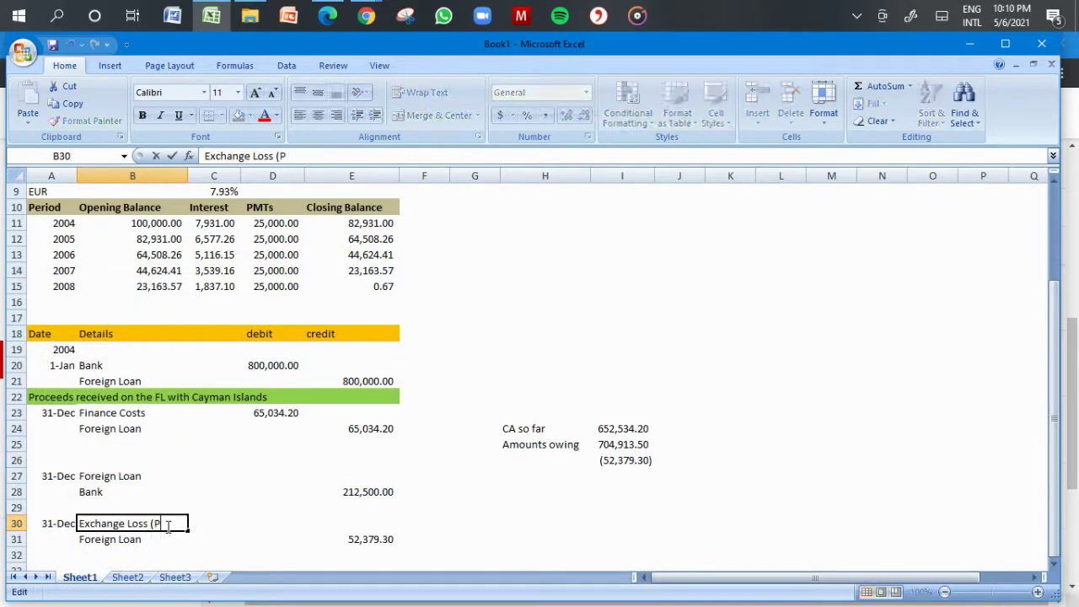
pyautogui.write('L/L')
pyautogui.press('Return')
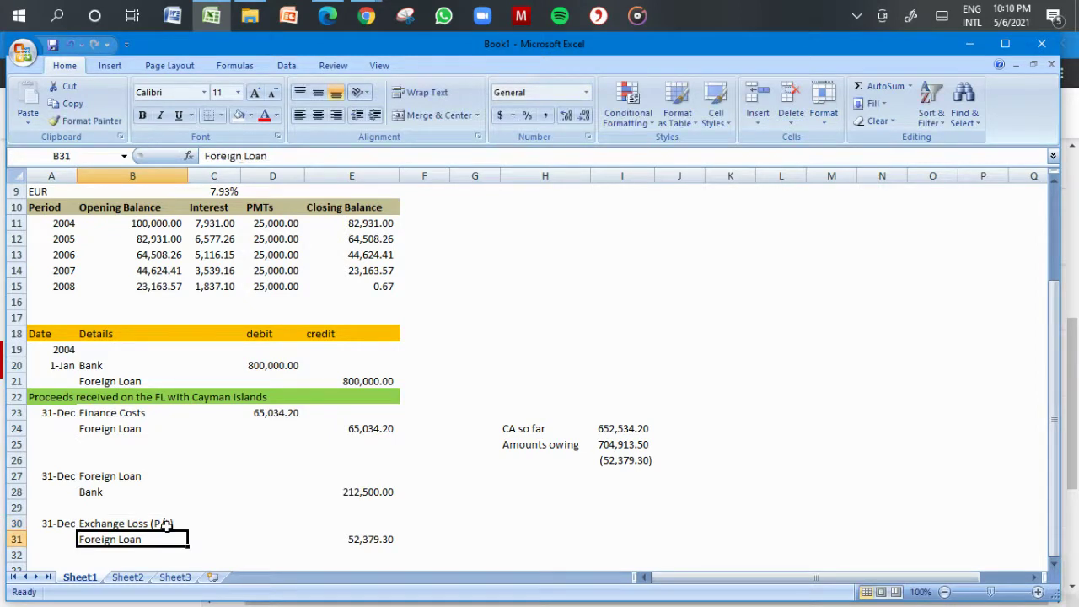
# - Set the Exchange Loss debit in D30 equal to the Foreign Loan credit in E31
pyautogui.press('Right')
pyautogui.press('Up')
pyautogui.press('Right')
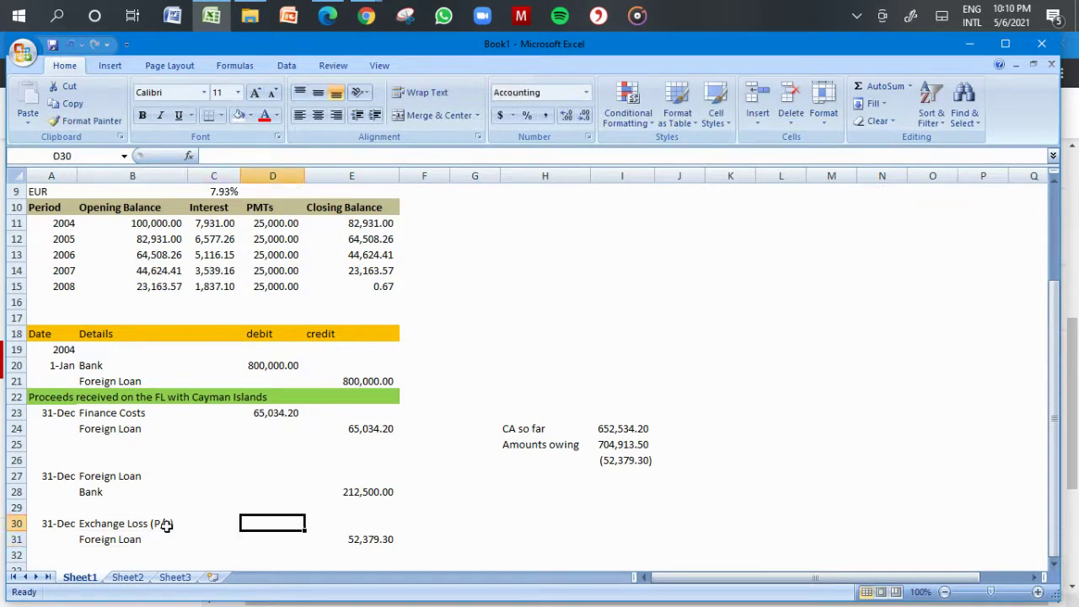
pyautogui.write('=')
pyautogui.click(358, 540)
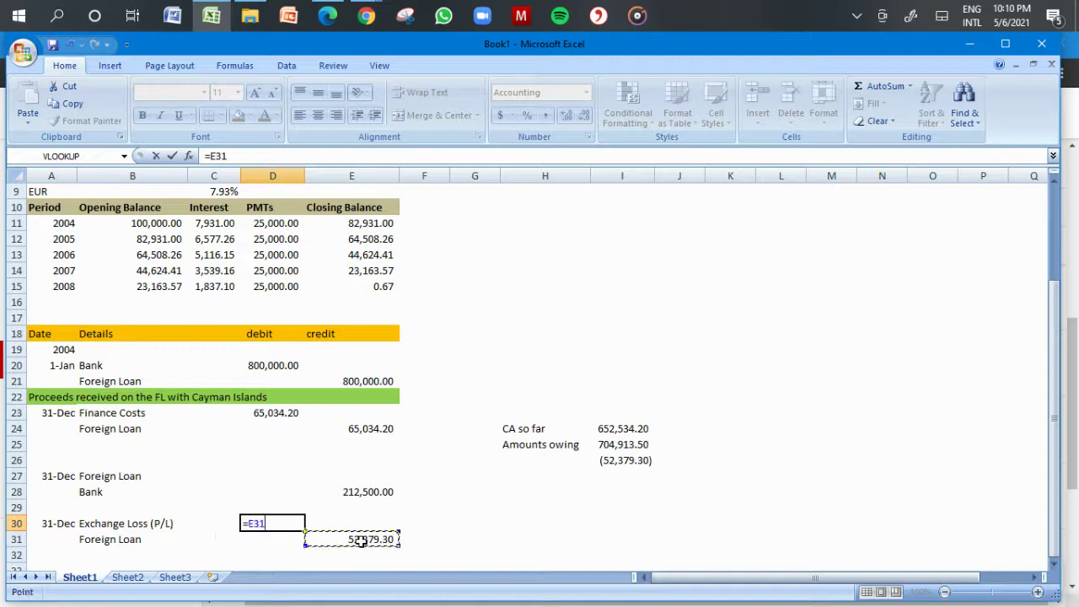
pyautogui.press('Return')
pyautogui.press('Down')
pyautogui.press('Down')
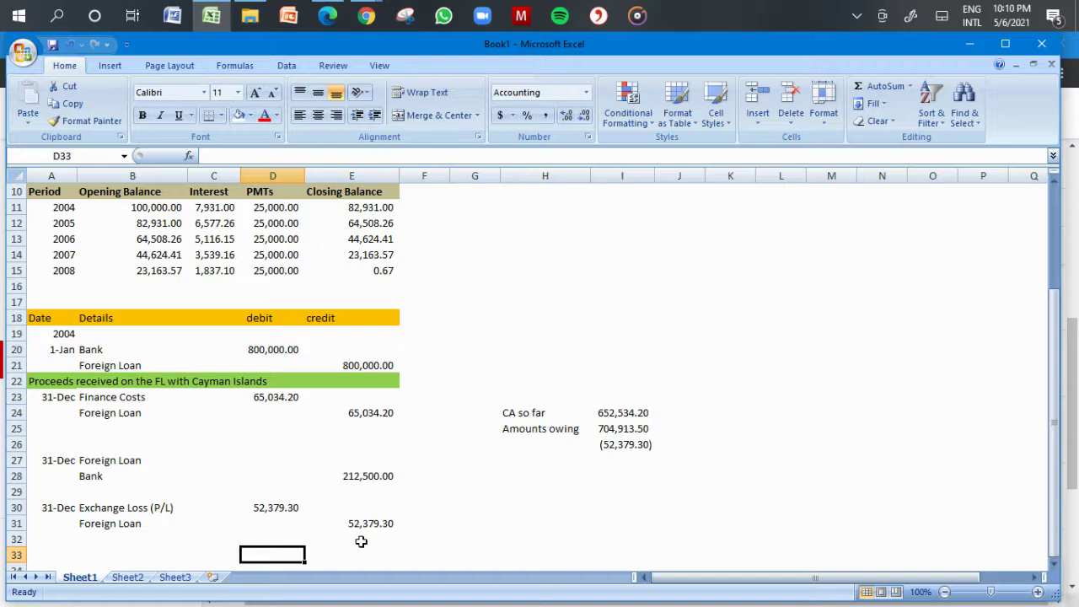
# - Start the next year's journal with 2005 in A33 and the debit account Finance Cost in B33
pyautogui.press('Down')
pyautogui.press('Down')
pyautogui.press('Down')
pyautogui.press('Down')
pyautogui.press('Down')
pyautogui.press('Down')
pyautogui.press('Down')
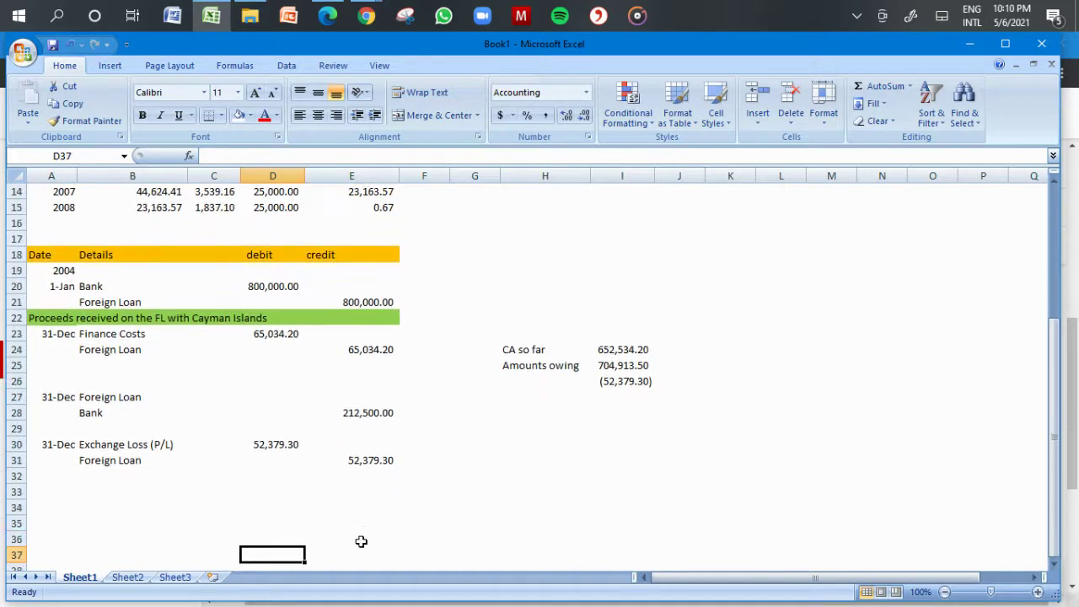
pyautogui.press('Left')
pyautogui.press('Left')
pyautogui.press('Left')
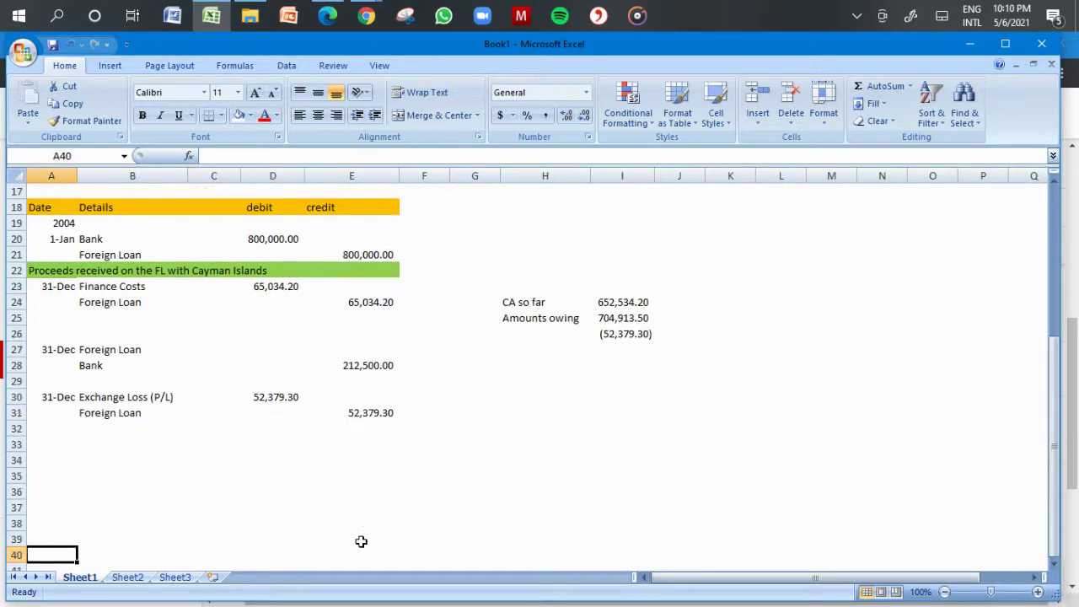
pyautogui.click(53, 449)
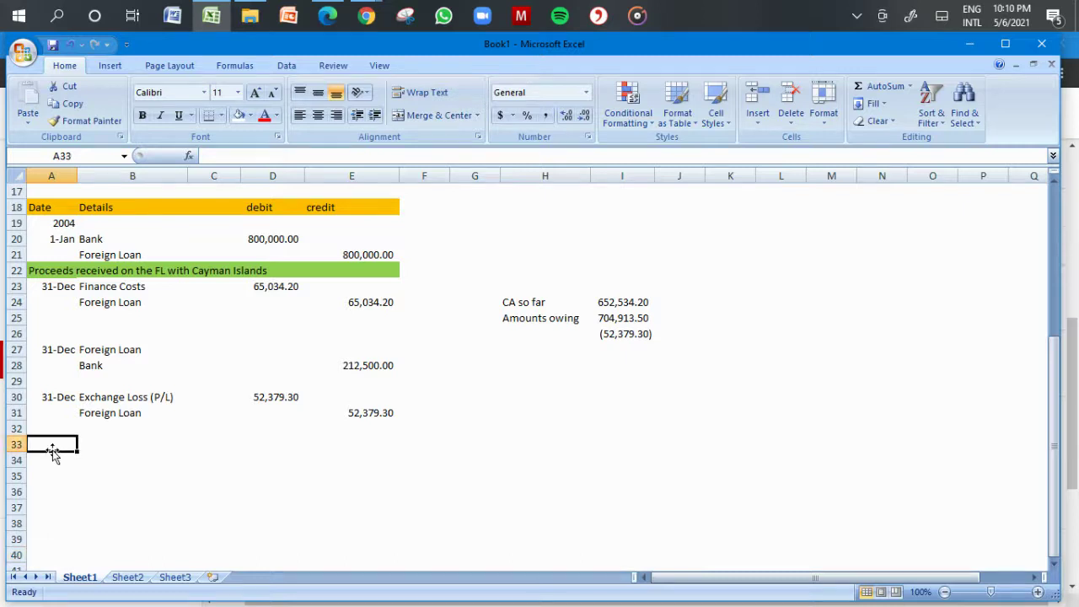
pyautogui.write('2005')
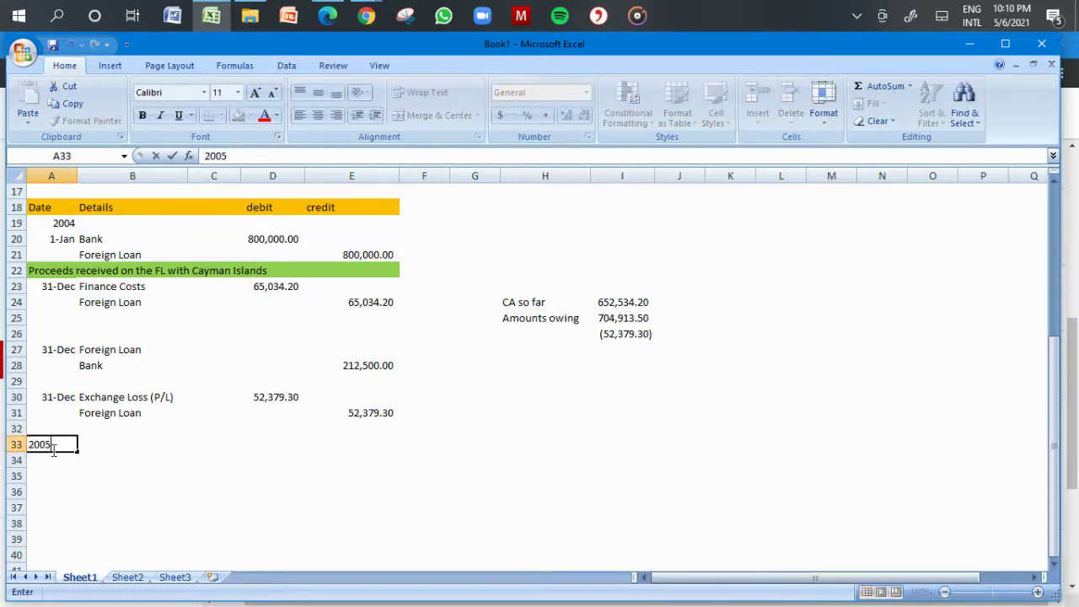
pyautogui.press('Tab')
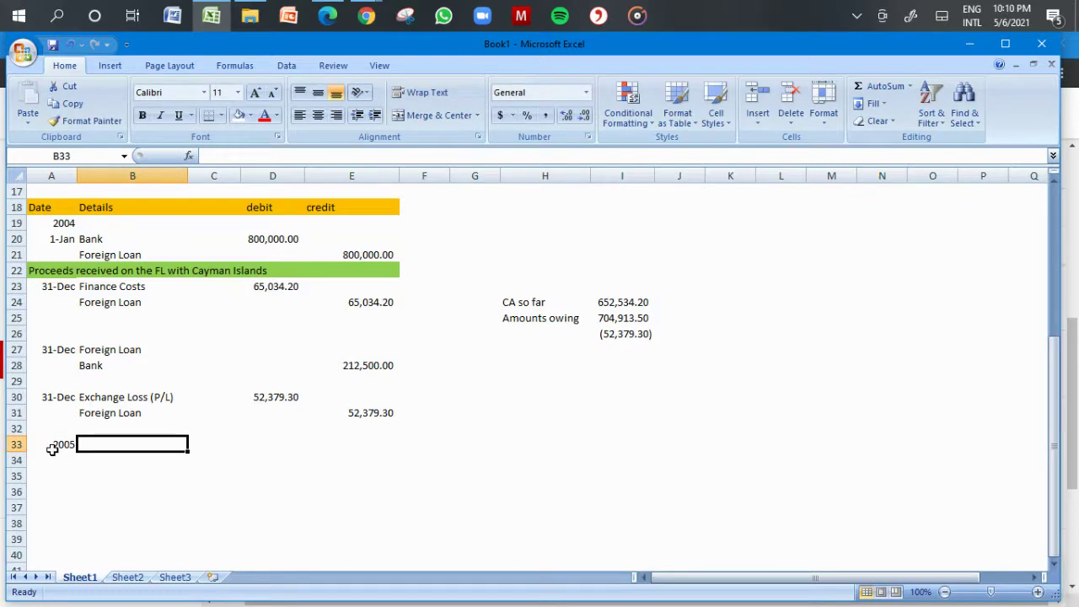
pyautogui.write('Fin')
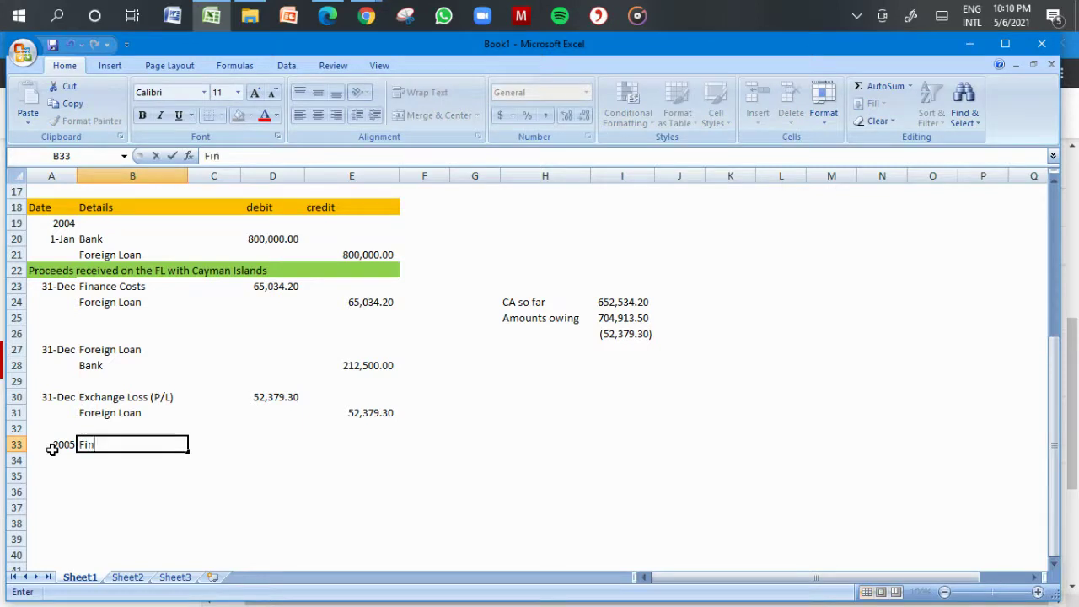
pyautogui.write('ance Cos')
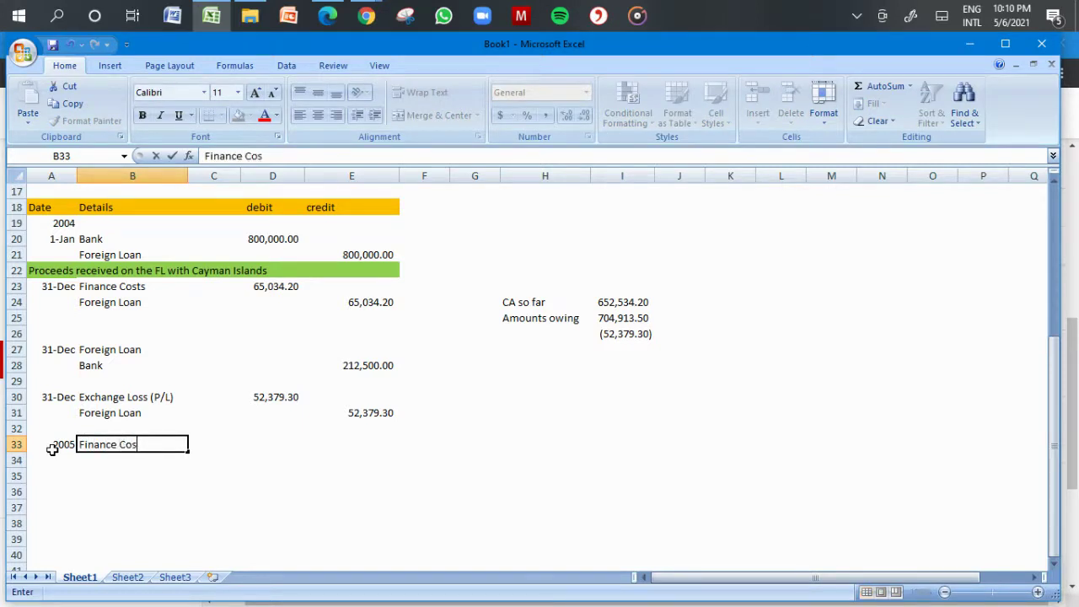
# - Set the Finance Cost debit in D33 to the 2005 interest in C12 multiplied by the 2005 average rate of 7.70
pyautogui.press('Tab')
pyautogui.press('Tab')
pyautogui.write('=')
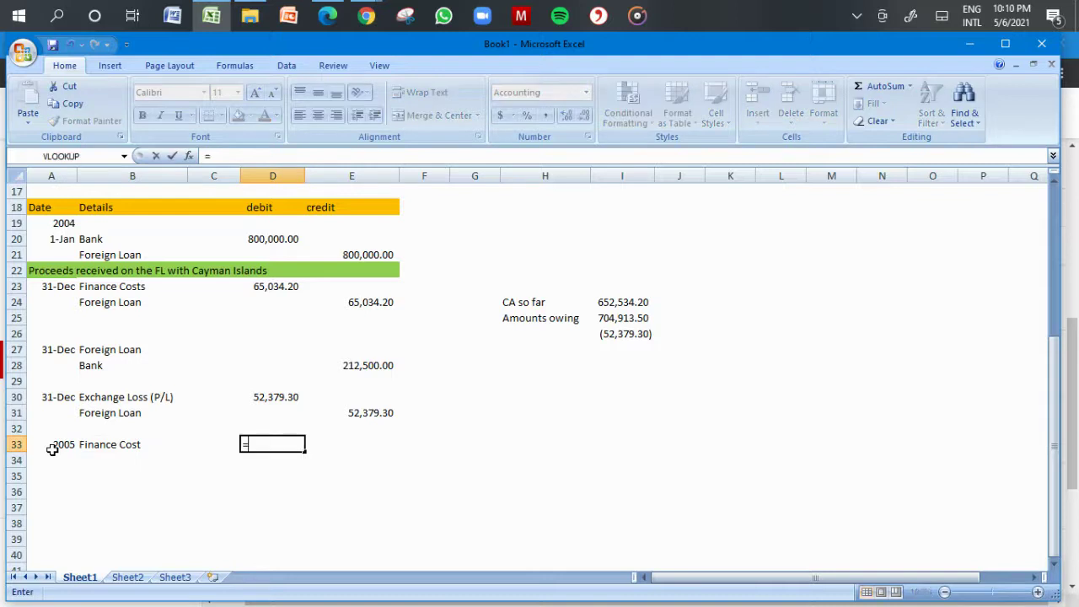
pyautogui.click(1053, 182)
pyautogui.moveTo(1054, 182); pyautogui.dragTo(1054, 182)
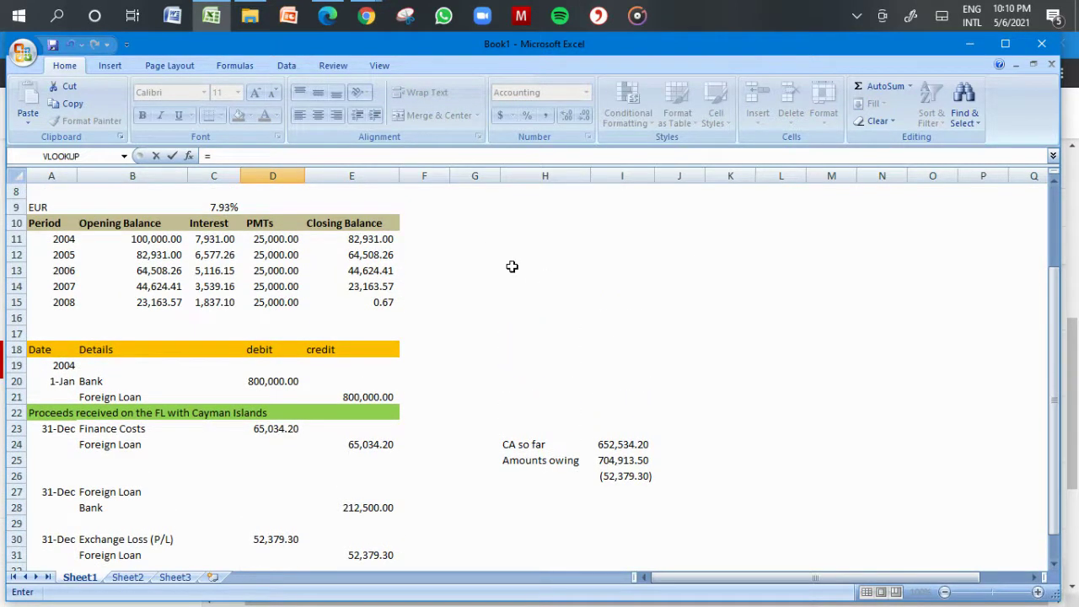
pyautogui.click(217, 256)
pyautogui.write('*')
pyautogui.click(329, 20)
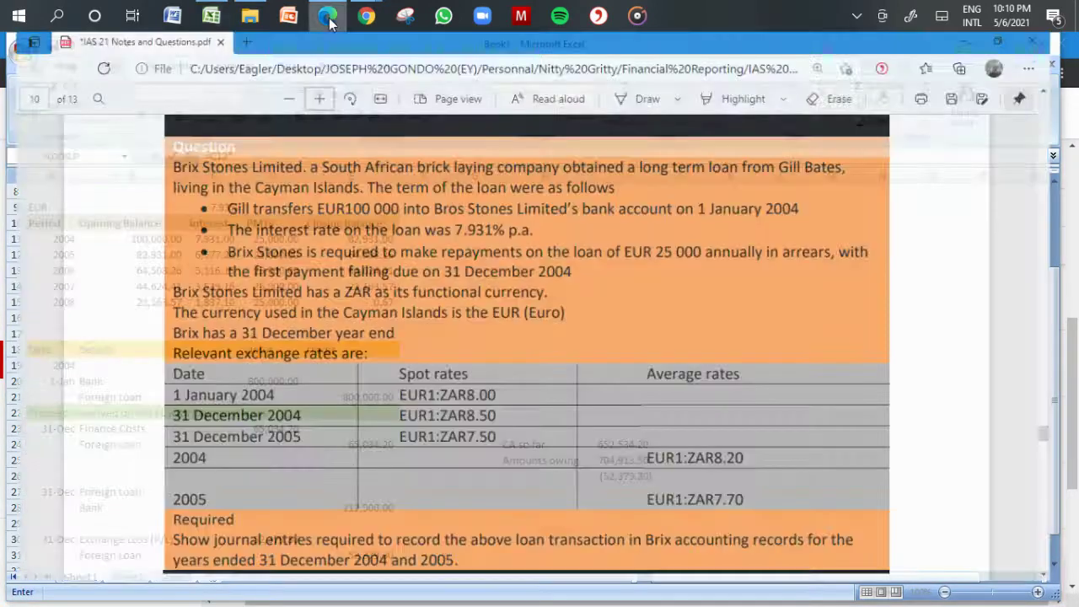
pyautogui.click(328, 21)
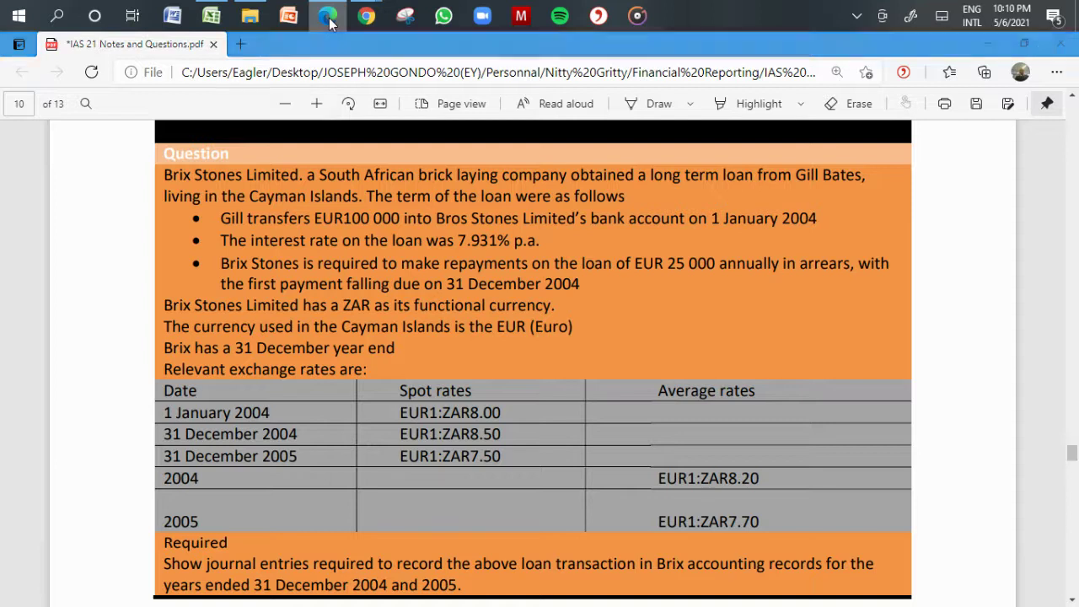
pyautogui.press('Return')
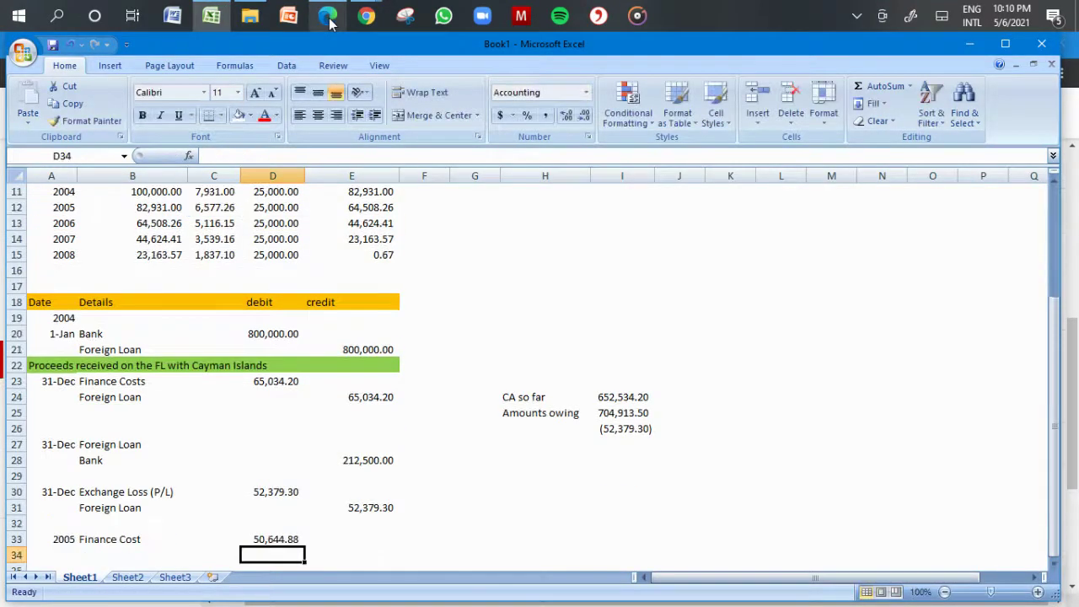
# - Enter the credit account Foreign Loan in B34, below Finance Cost
pyautogui.press('Down')
pyautogui.press('Left')
pyautogui.press('Left')
pyautogui.press('Up')
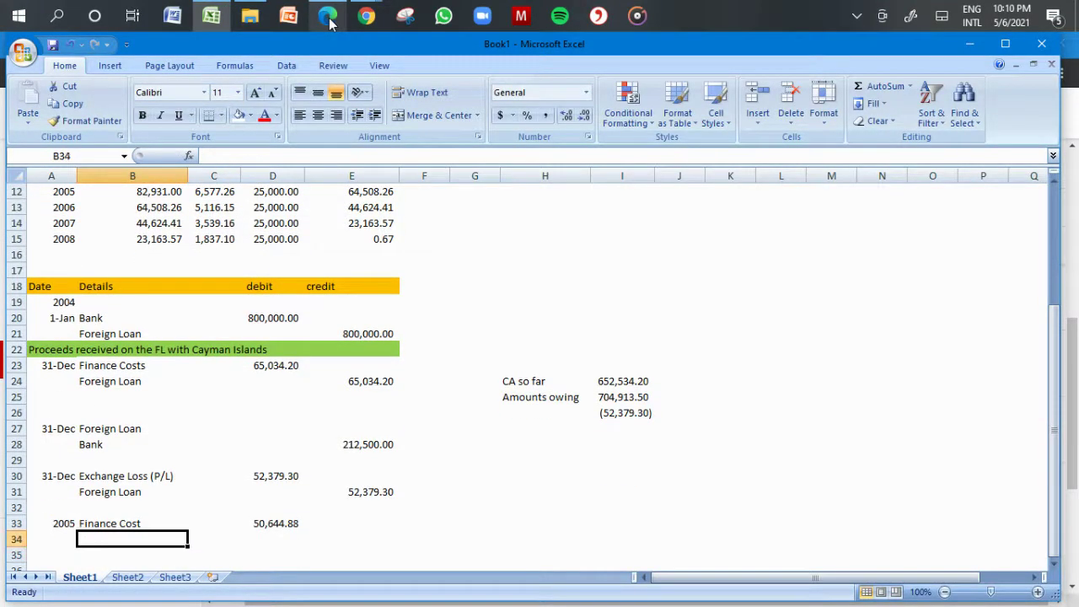
pyautogui.write('Foreig')
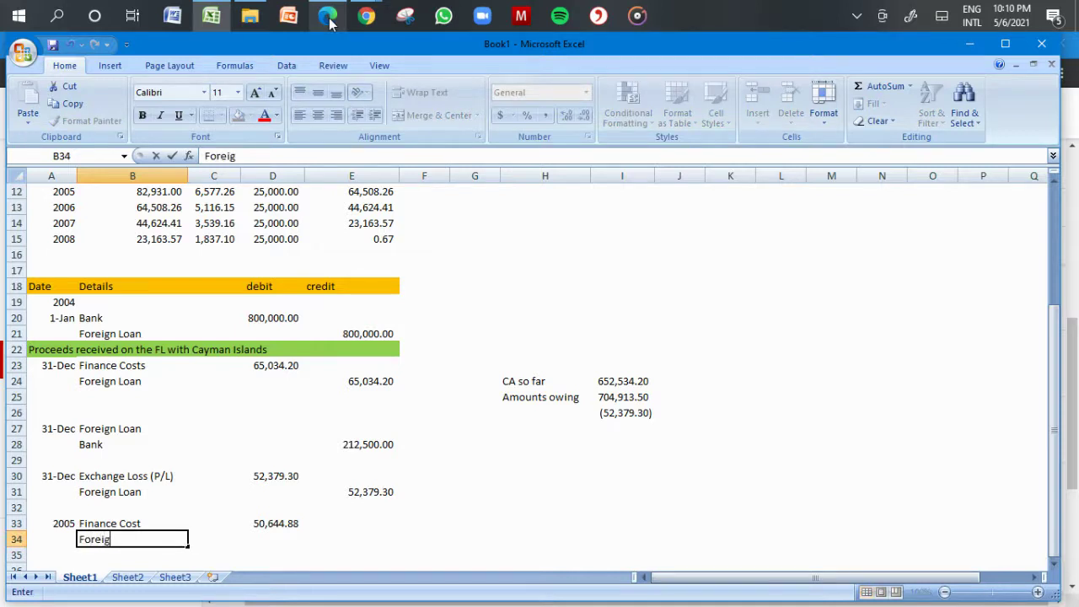
pyautogui.write('n LOA')
pyautogui.press('BackSpace')
pyautogui.press('BackSpace')
pyautogui.write('oan')
# - Set the Foreign Loan credit in E34 equal to the Finance Cost debit in D33
pyautogui.press('Right')
pyautogui.press('Right')
pyautogui.press('Right')
pyautogui.write('=')
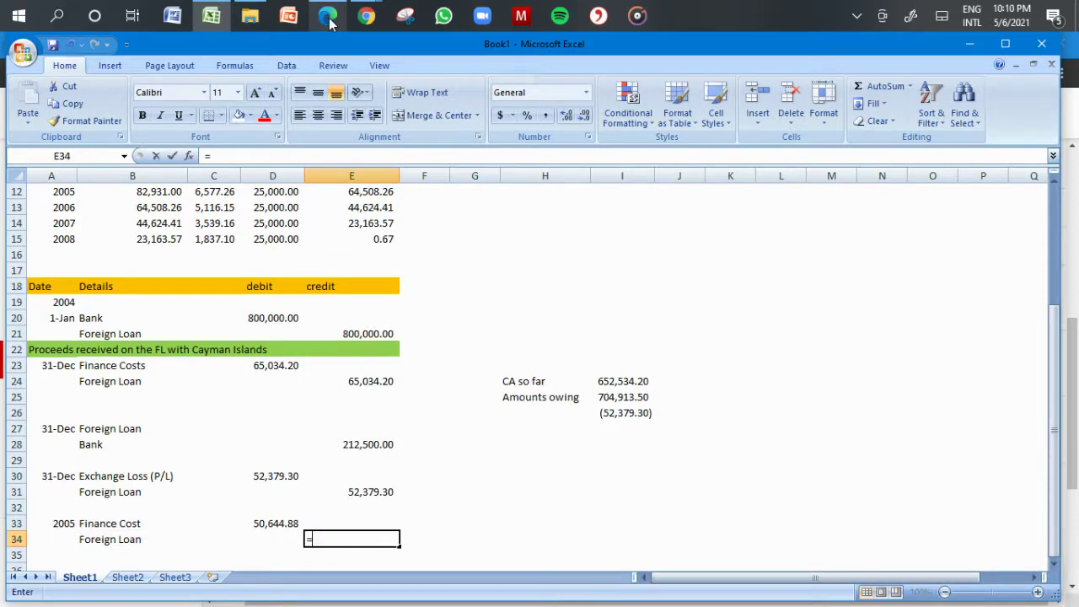
pyautogui.click(281, 523)
pyautogui.press('Return')
# - Enter the debit account Foreign Loan in B36 for the 2005 repayment, leaving row 35 blank
pyautogui.press('Left')
pyautogui.press('Left')
pyautogui.press('Left')
pyautogui.press('Left')
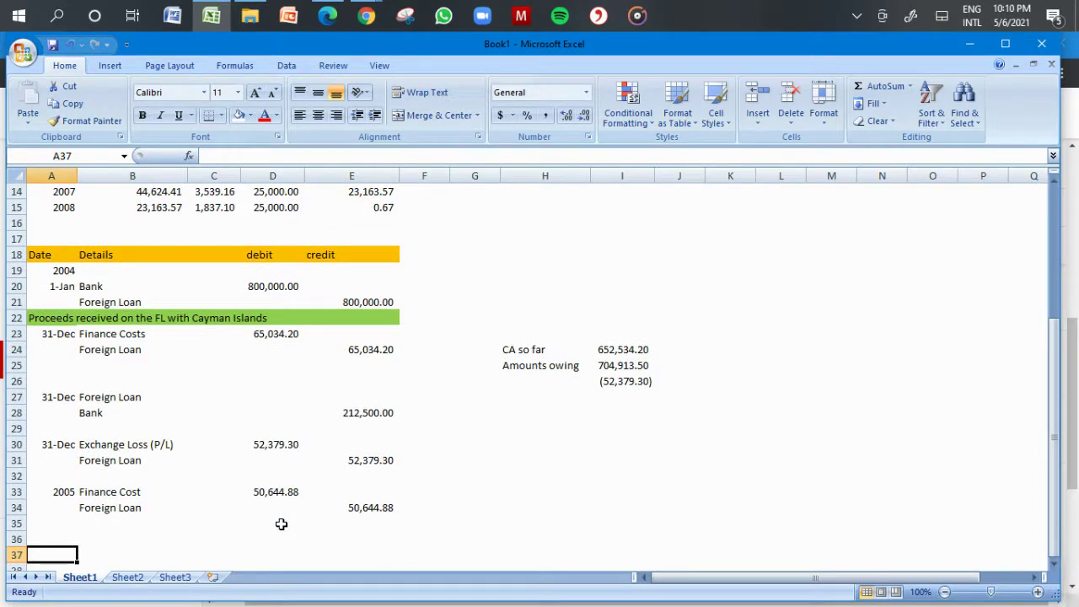
pyautogui.press('Up')
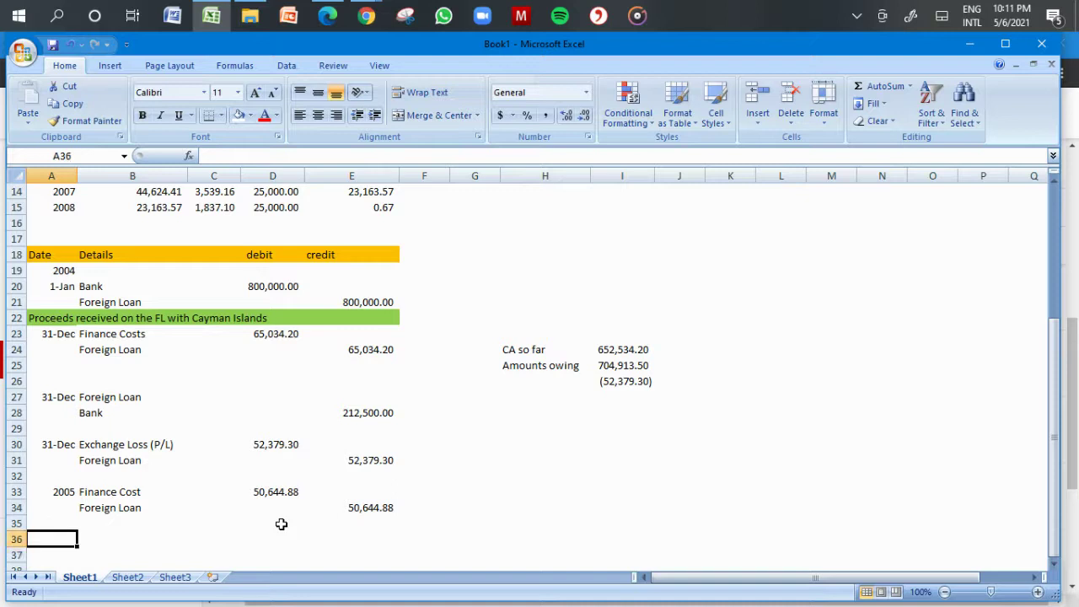
pyautogui.press('Right')
pyautogui.write('Foreign LKa')
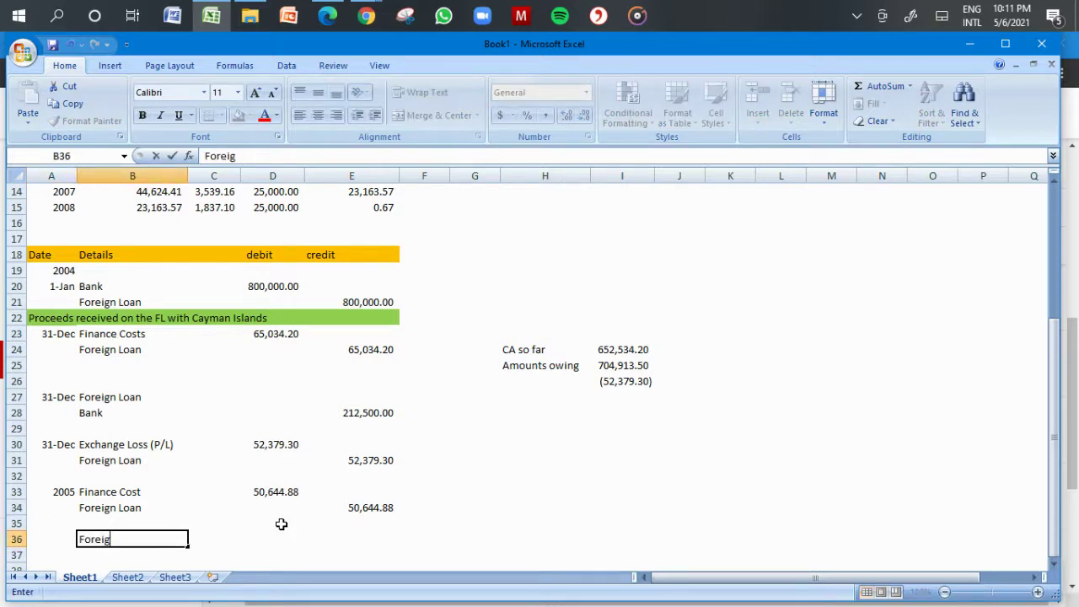
pyautogui.press('BackSpace')
pyautogui.press('BackSpace')
pyautogui.write('oan')
# - Set the Foreign Loan debit in D36 to 25000 multiplied by the 31 December 2005 spot rate of 7.50
pyautogui.press('Right')
pyautogui.press('Right')
pyautogui.write('=25000')
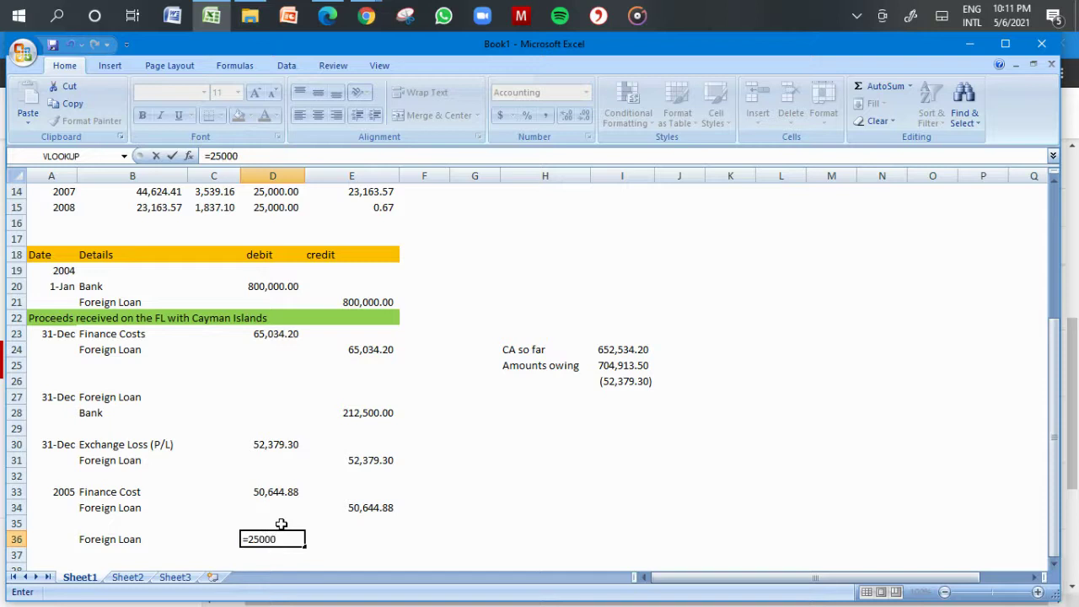
pyautogui.write('*')
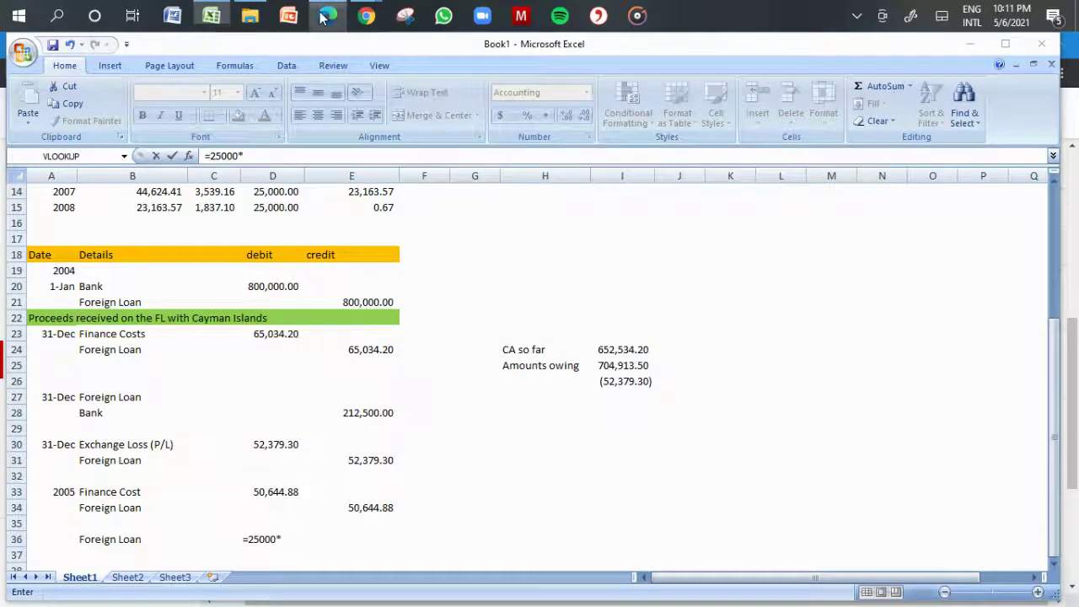
pyautogui.click(323, 16)
pyautogui.click(321, 17)
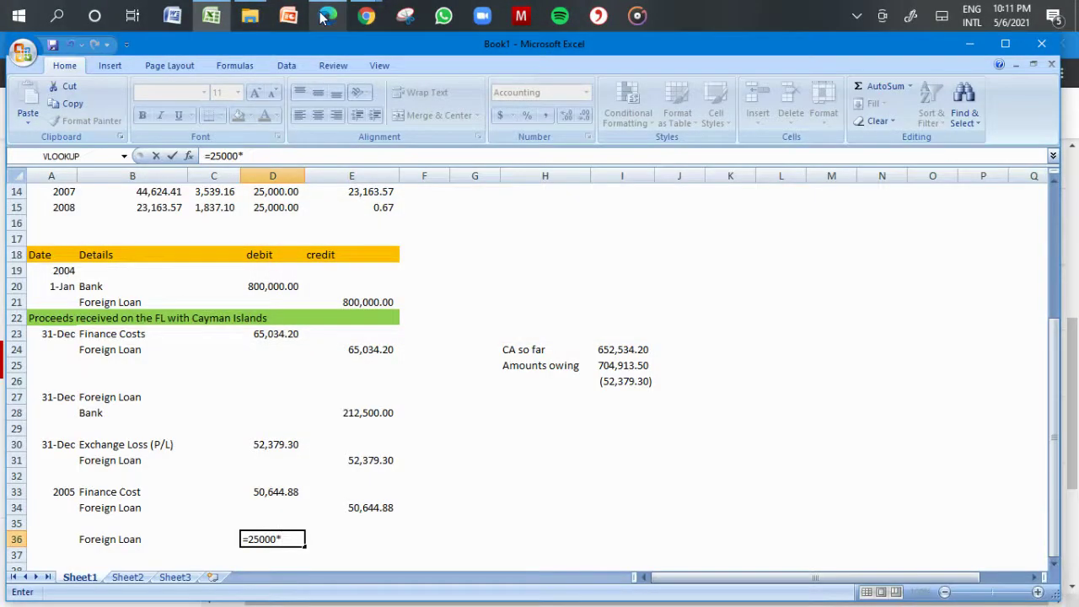
pyautogui.press('Return')
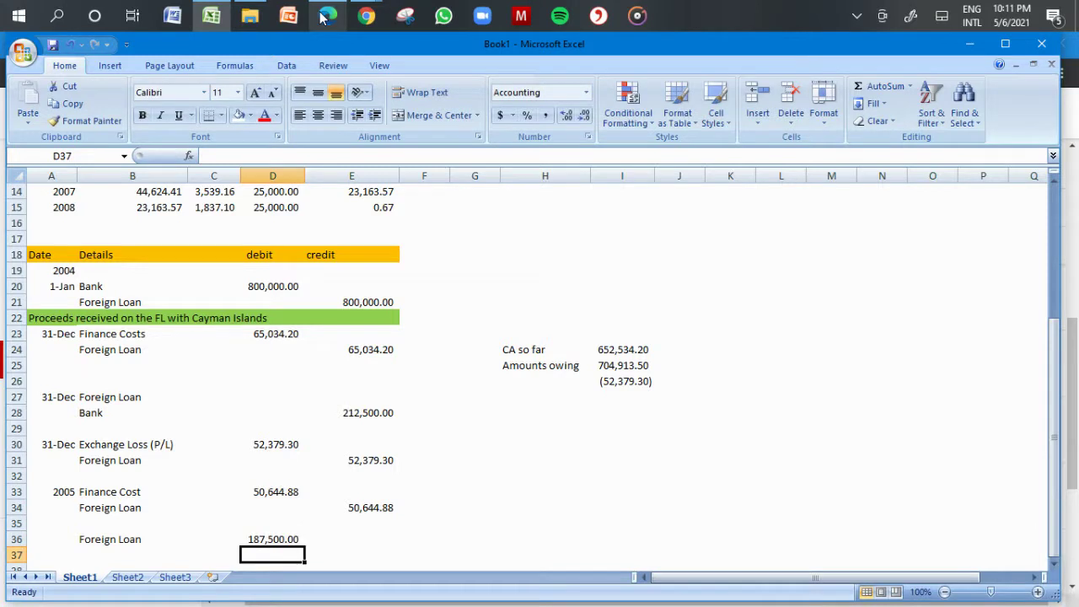
# - Enter the credit account Bank in B37 and set its credit in E37 equal to D36
pyautogui.press('Left')
pyautogui.press('Left')
pyautogui.write('Bank')
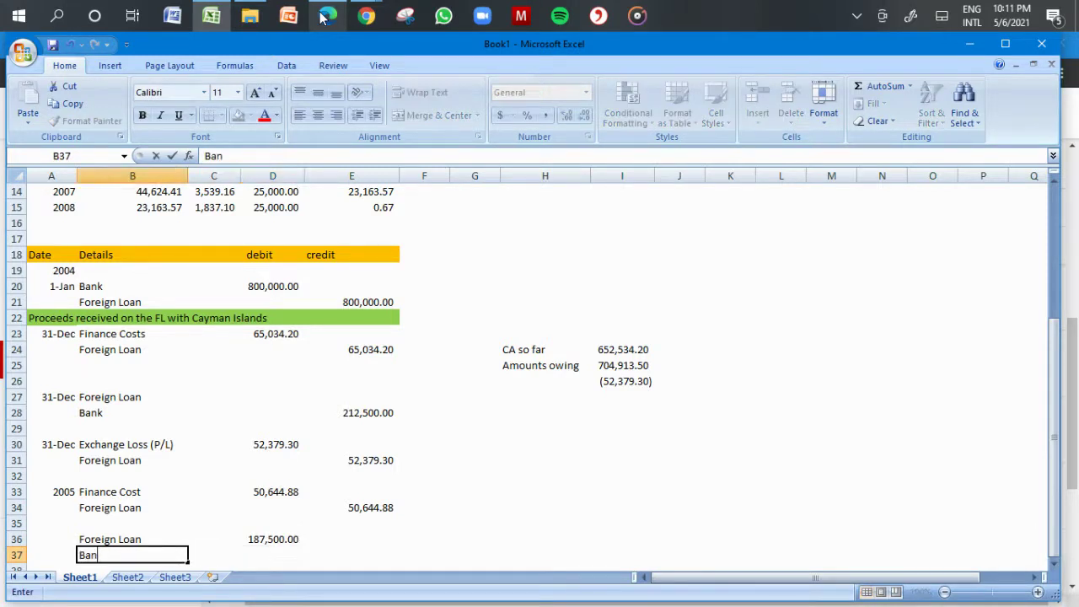
pyautogui.press('Right')
pyautogui.press('Right')
pyautogui.press('Right')
pyautogui.write('=')
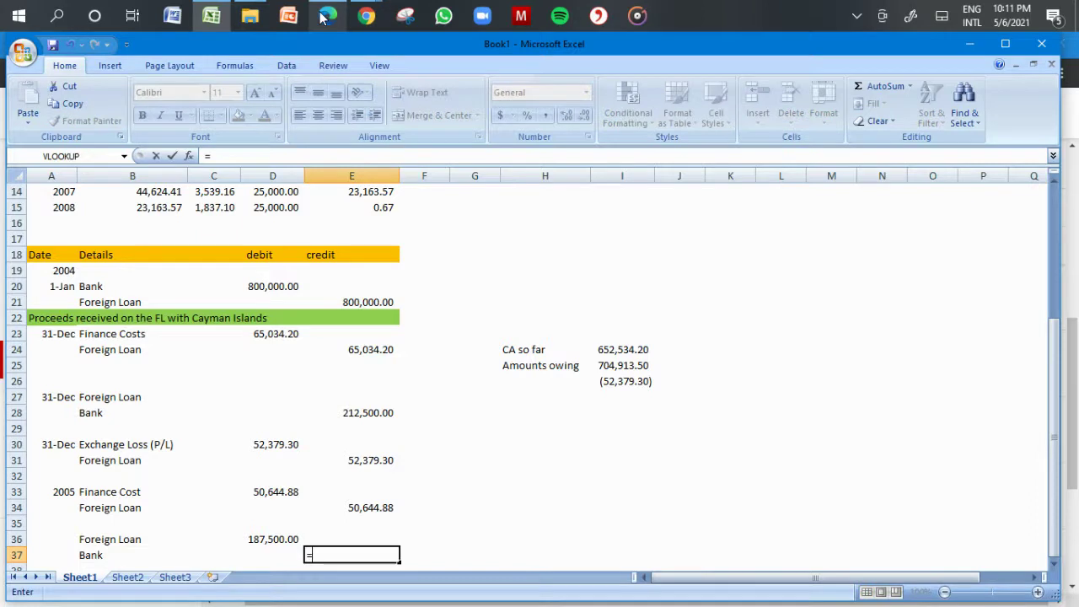
pyautogui.click(272, 539)
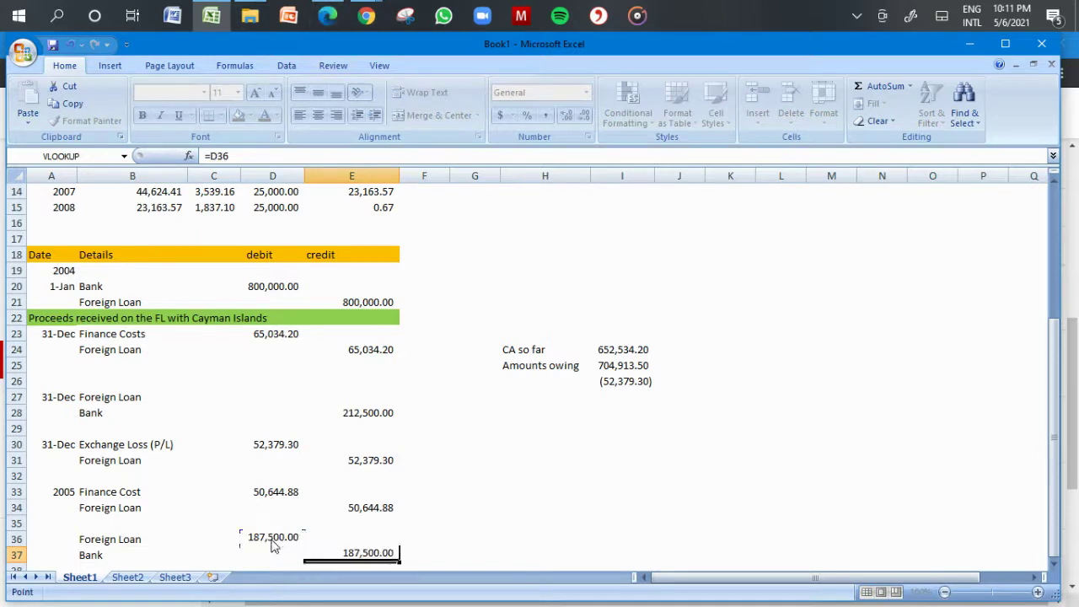
pyautogui.press('Return')
pyautogui.press('Return')
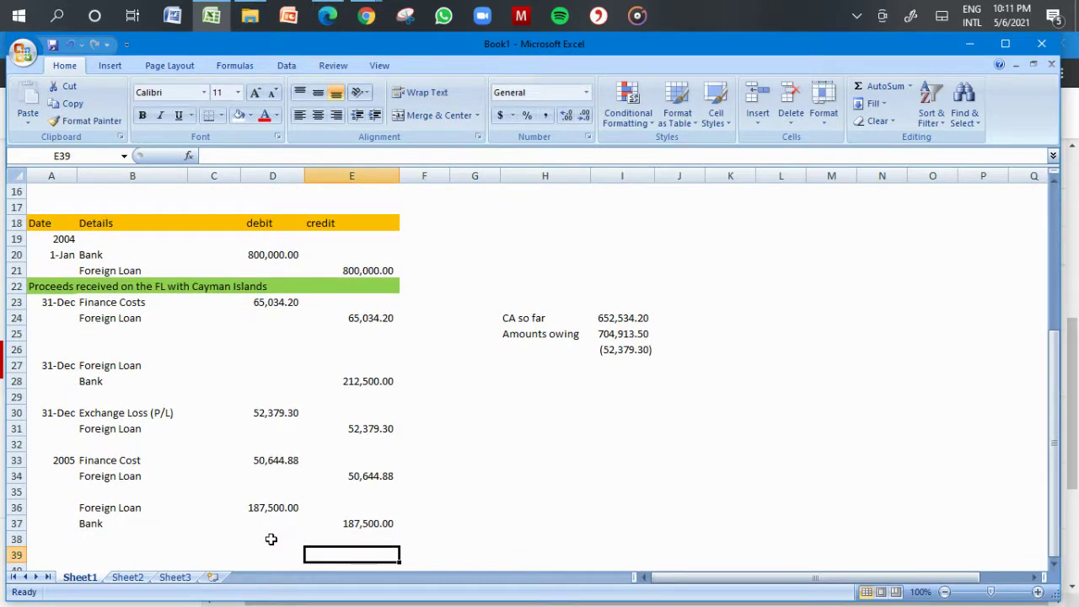
# - Label H34 "CA so far (2005)" beside the 2005 journal entries
pyautogui.press('Right')
pyautogui.press('Right')
pyautogui.press('Up')
pyautogui.press('Up')
pyautogui.press('Up')
pyautogui.press('Up')
pyautogui.press('Up')
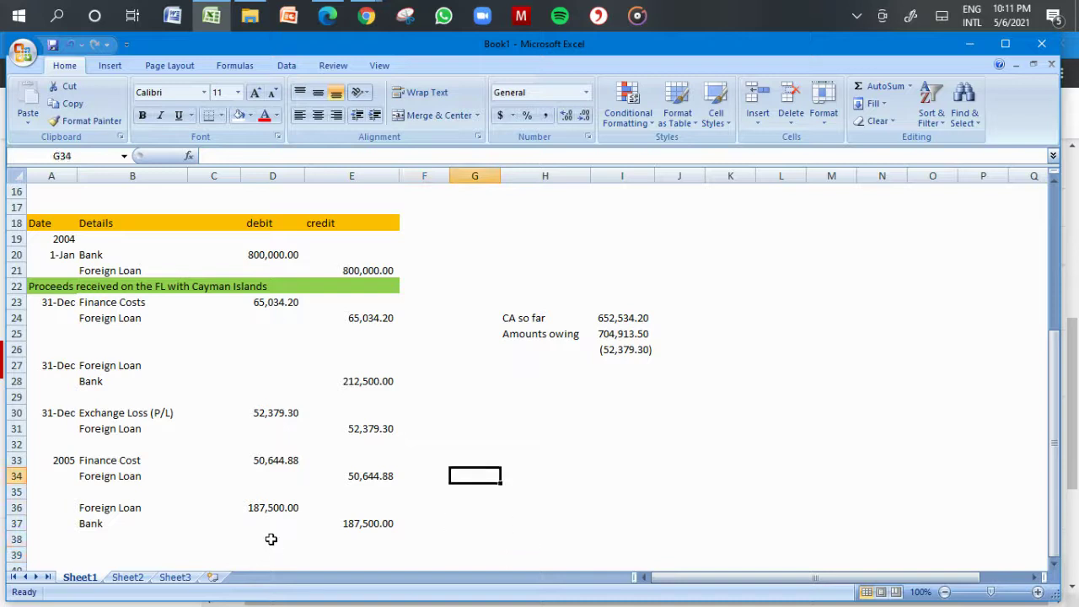
pyautogui.press('Right')
pyautogui.write('C')
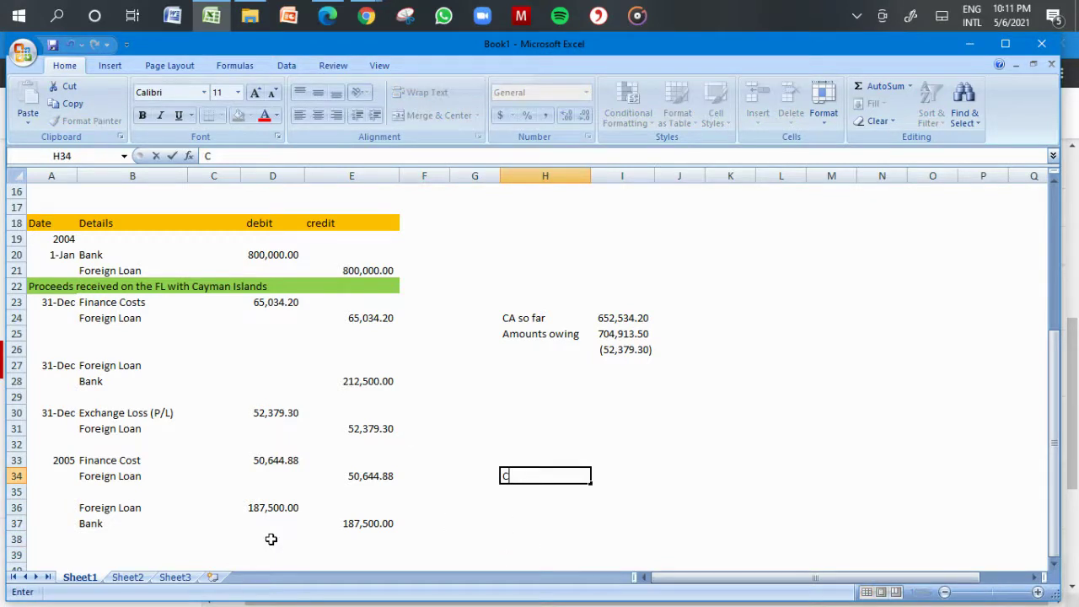
pyautogui.write('A so far (2005')
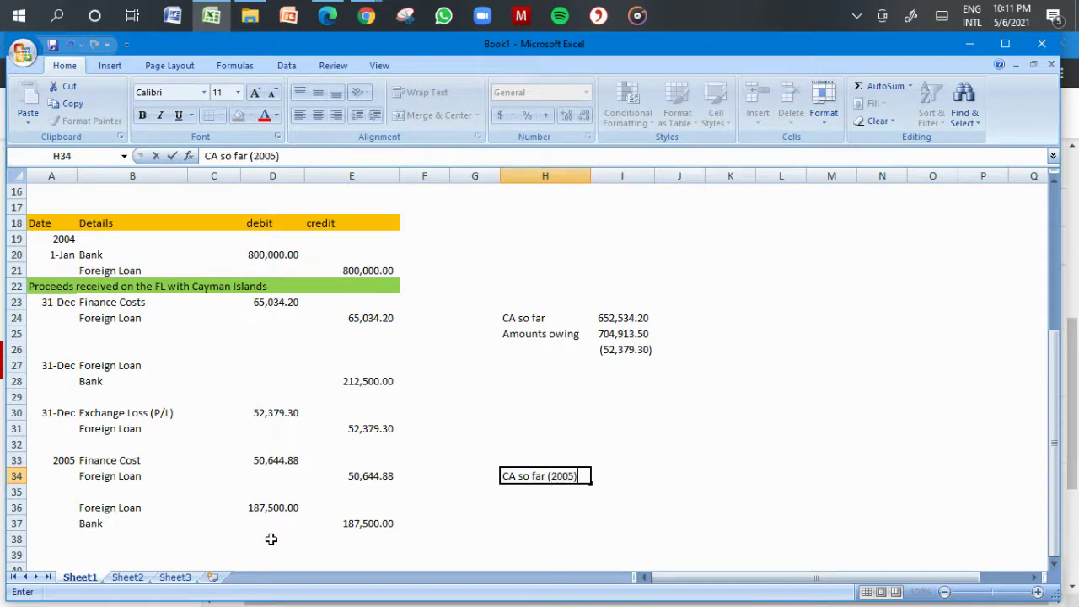
# - Calculate the 2005 carrying amount in J34 as I25 plus the finance cost in E34 minus the payment in E37
pyautogui.press('Tab')
pyautogui.press('Tab')
pyautogui.write('=')
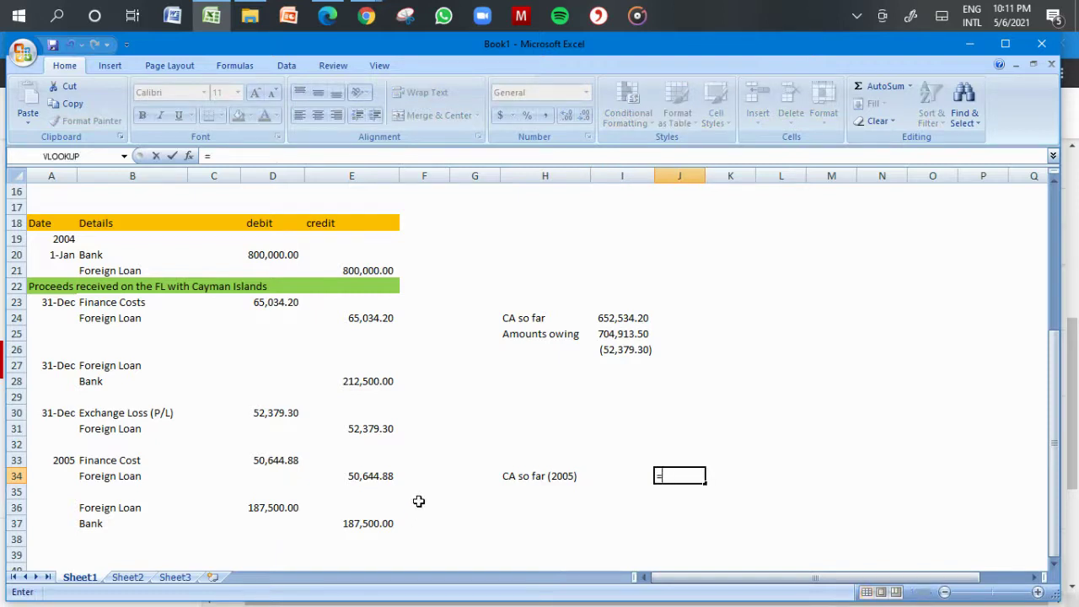
pyautogui.click(622, 335)
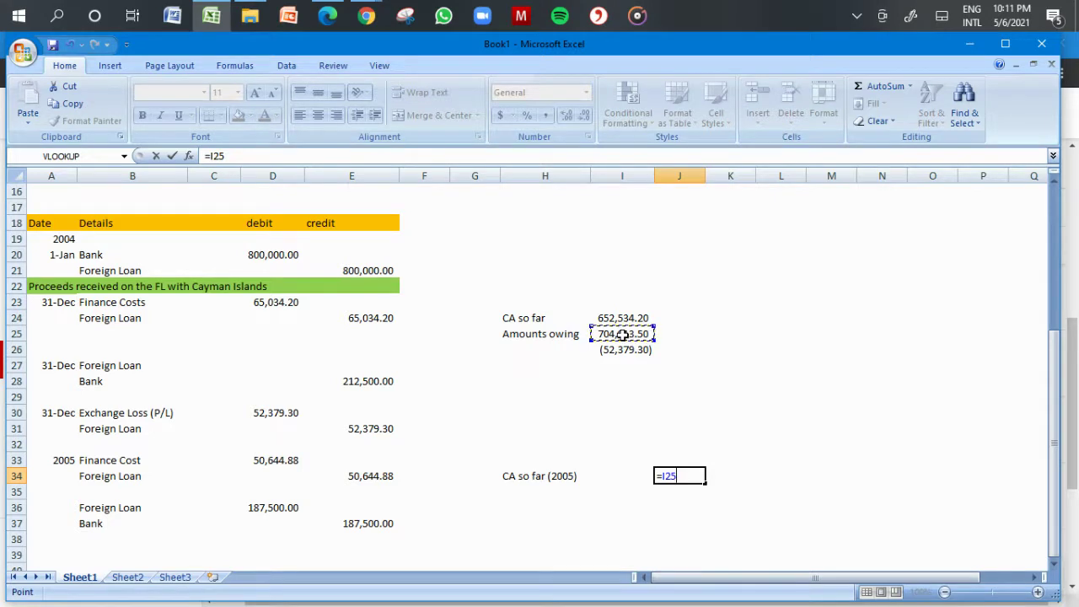
pyautogui.write('+')
pyautogui.click(377, 474)
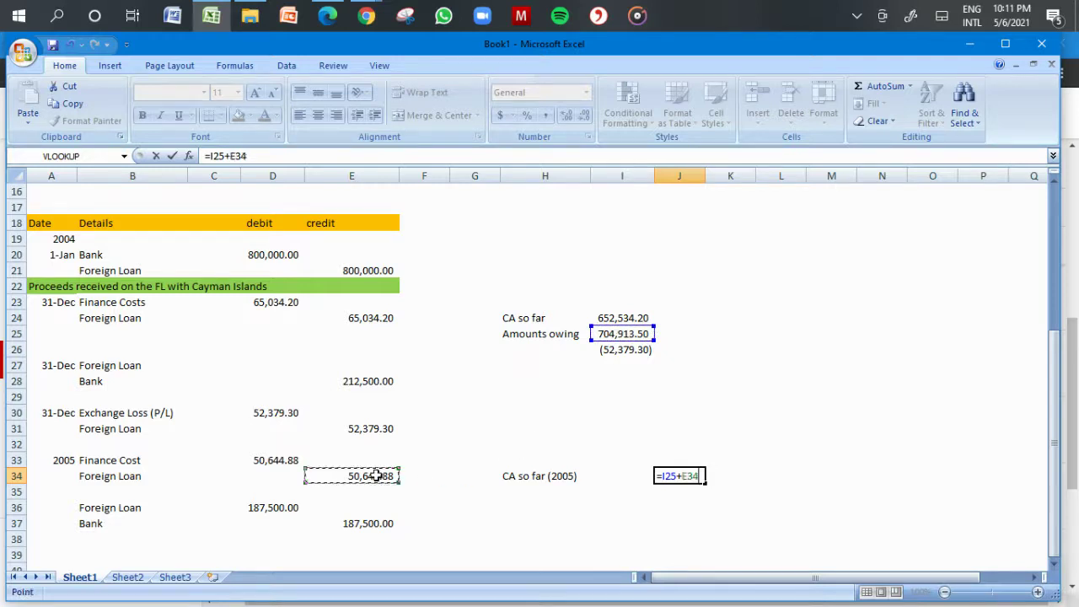
pyautogui.write('-')
pyautogui.click(359, 522)
pyautogui.press('Return')
pyautogui.press('Return')
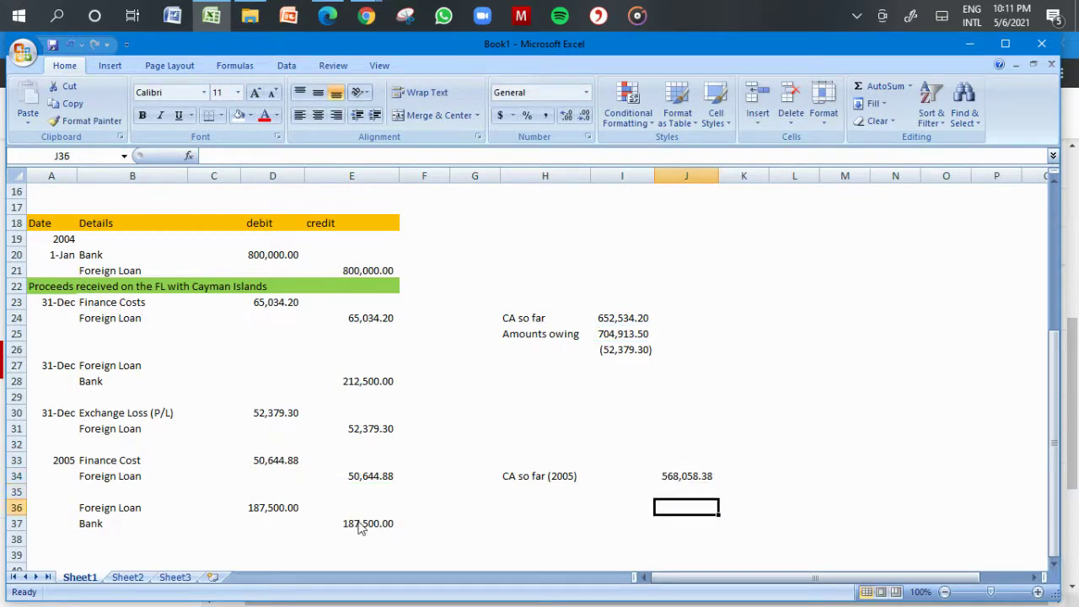
pyautogui.press('Up')
pyautogui.press('Up')
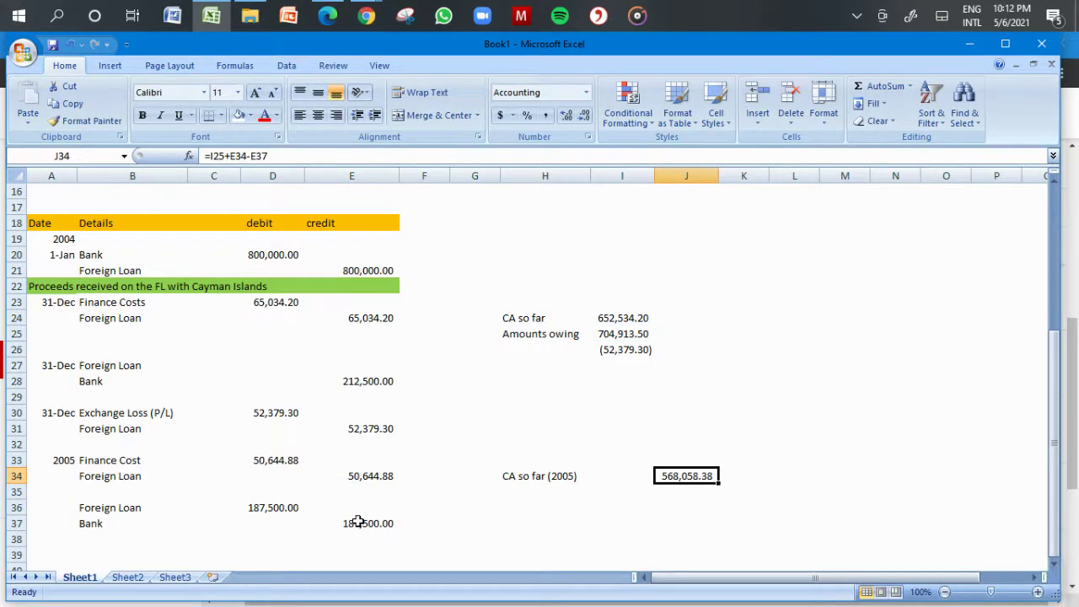
# - Label H35 "Amounts owing" beneath the 2005 carrying amount label
pyautogui.press('Down')
pyautogui.press('Left')
pyautogui.press('Left')
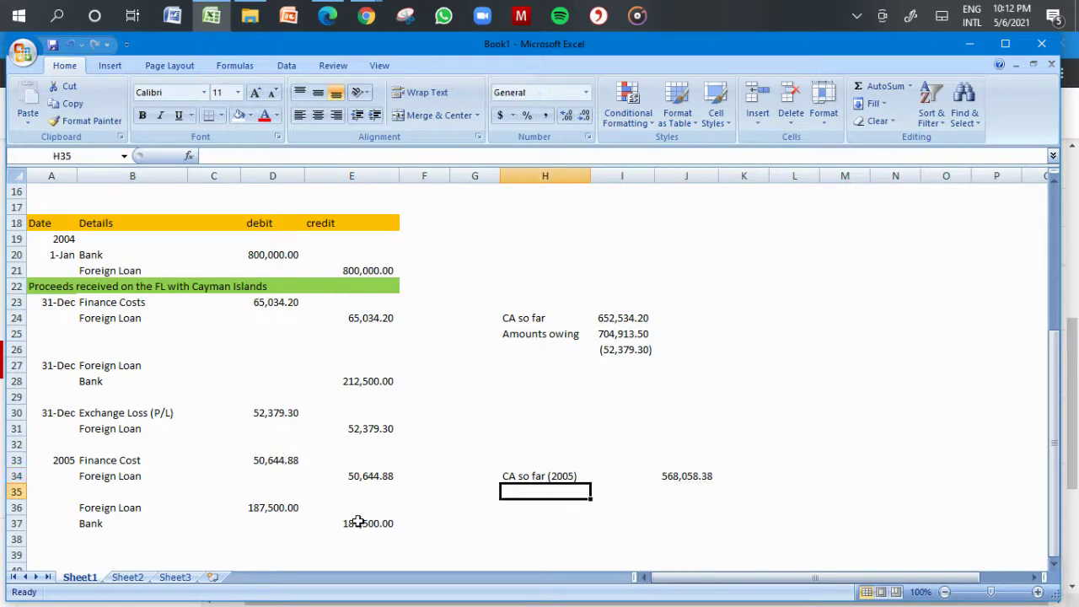
pyautogui.write('Amounts owing')
pyautogui.press('Right')
# - Set the amounts owing in J35 to the 2005 closing balance in E12 multiplied by the 31 December 2005 spot rate of 7.5
pyautogui.press('Right')
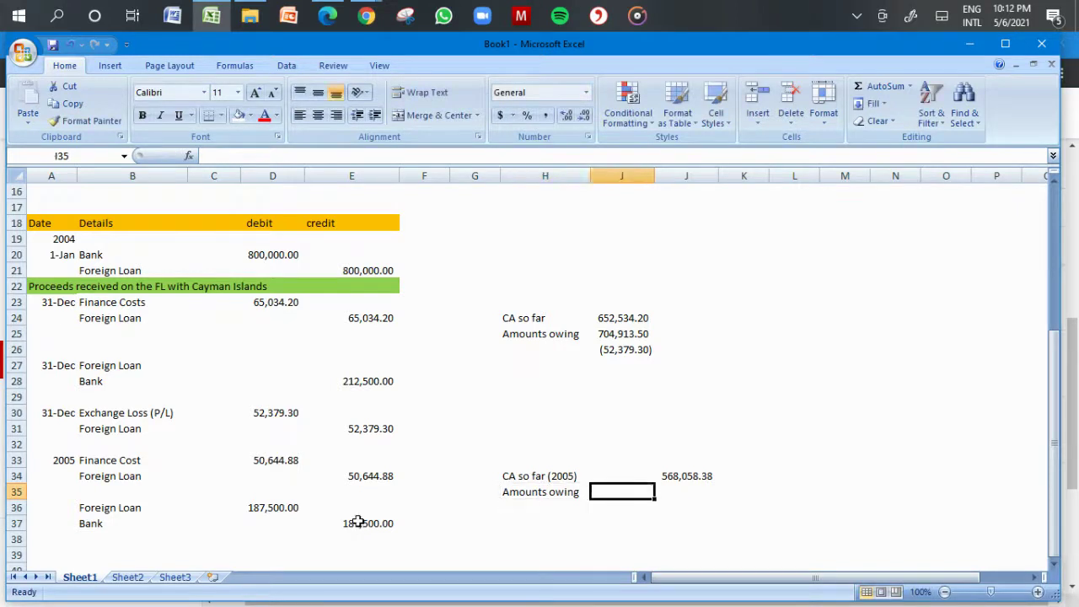
pyautogui.write('=')
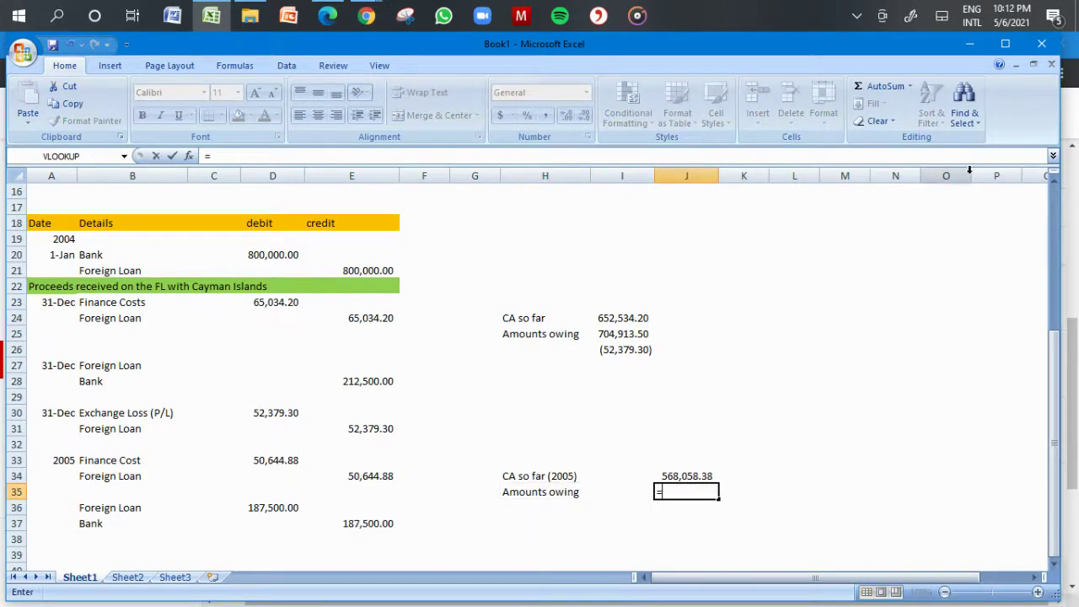
pyautogui.click(1053, 183)
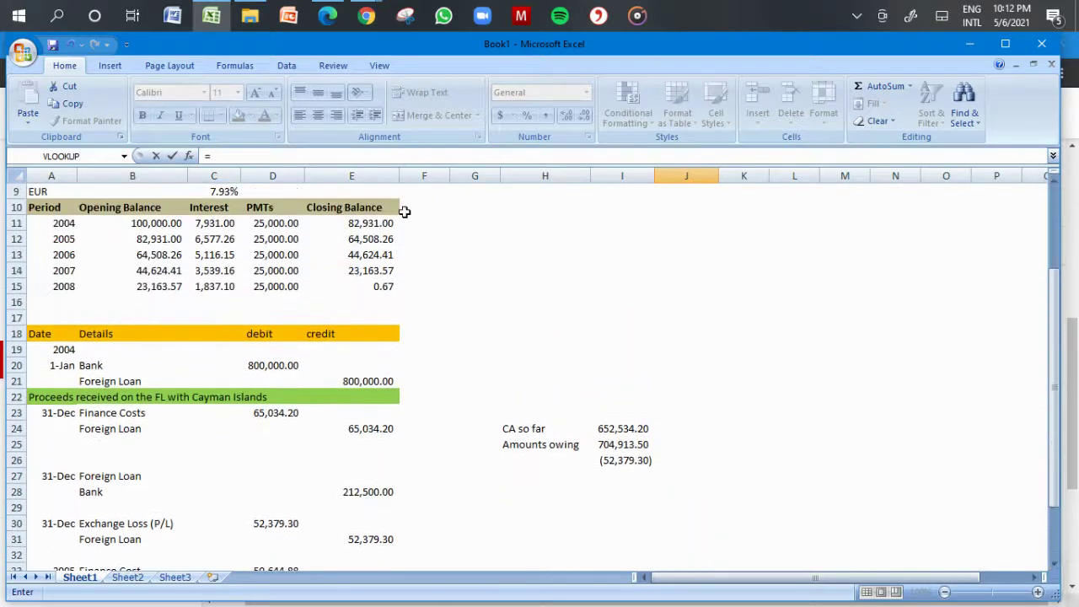
pyautogui.click(368, 237)
pyautogui.write('*')
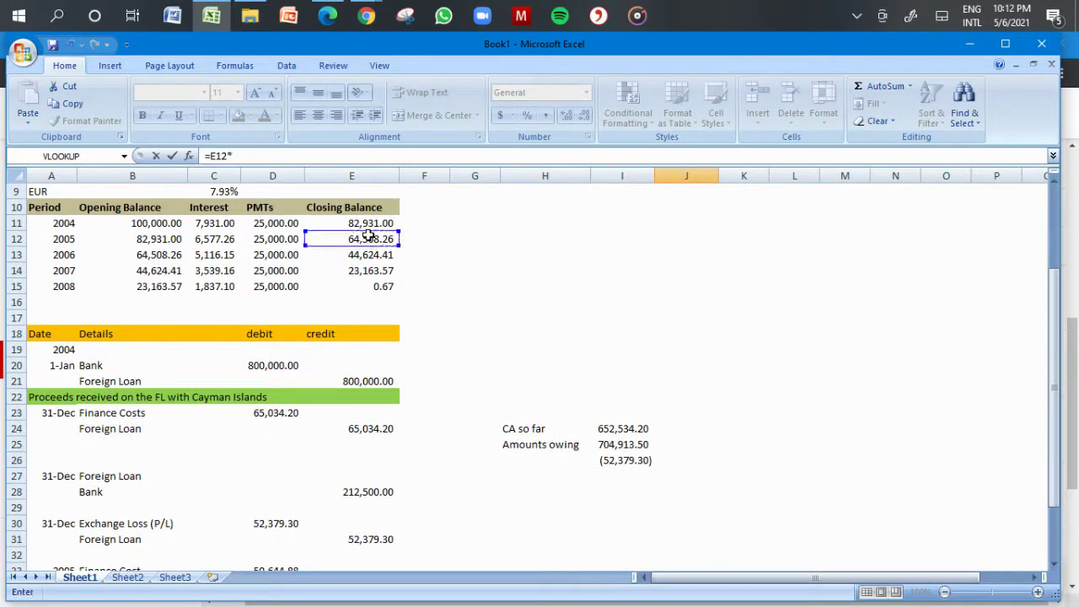
pyautogui.click(317, 7)
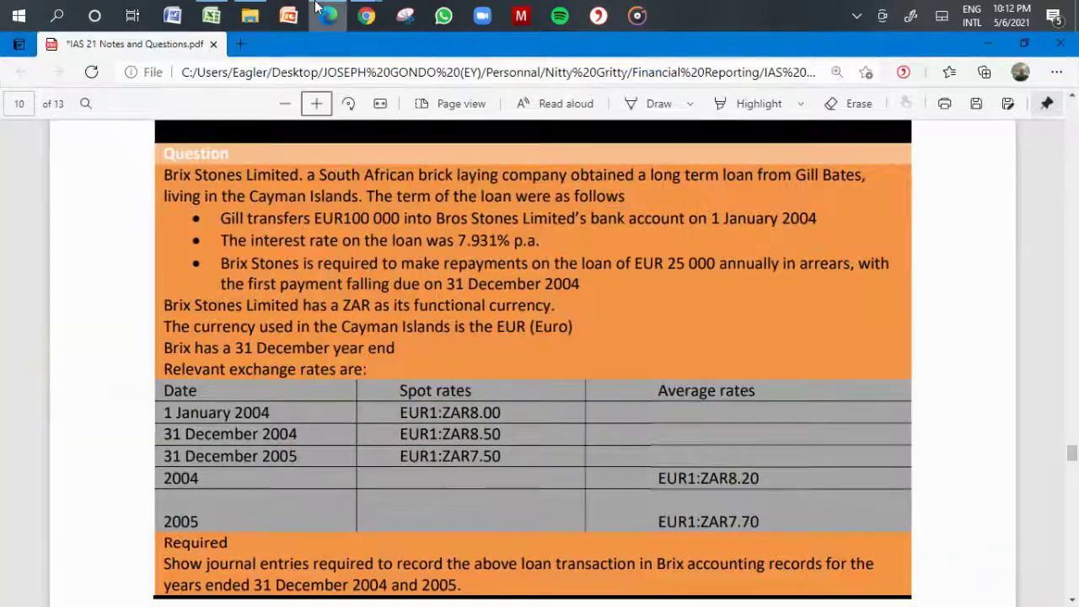
pyautogui.click(317, 7)
pyautogui.write('7.5')
pyautogui.press('Return')
pyautogui.press('Return')
pyautogui.press('Return')
# - Calculate the 2005 exchange difference in J36 as J34 minus J35
pyautogui.press('Up')
pyautogui.press('Up')
pyautogui.press('Up')
pyautogui.press('Down')
pyautogui.write('=')
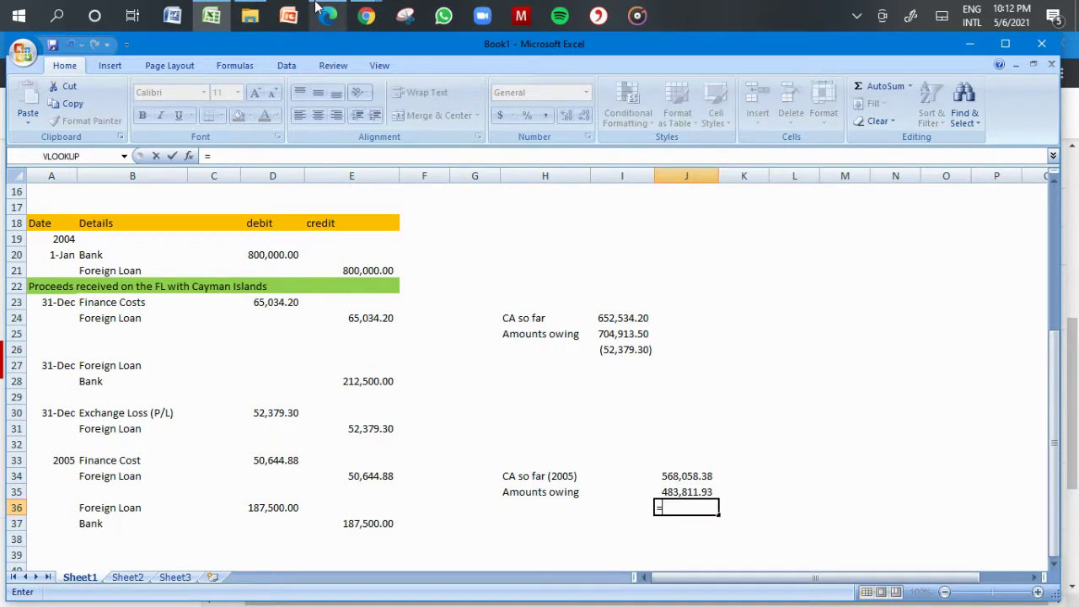
pyautogui.click(681, 476)
pyautogui.write('-')
pyautogui.click(693, 490)
pyautogui.press('Return')
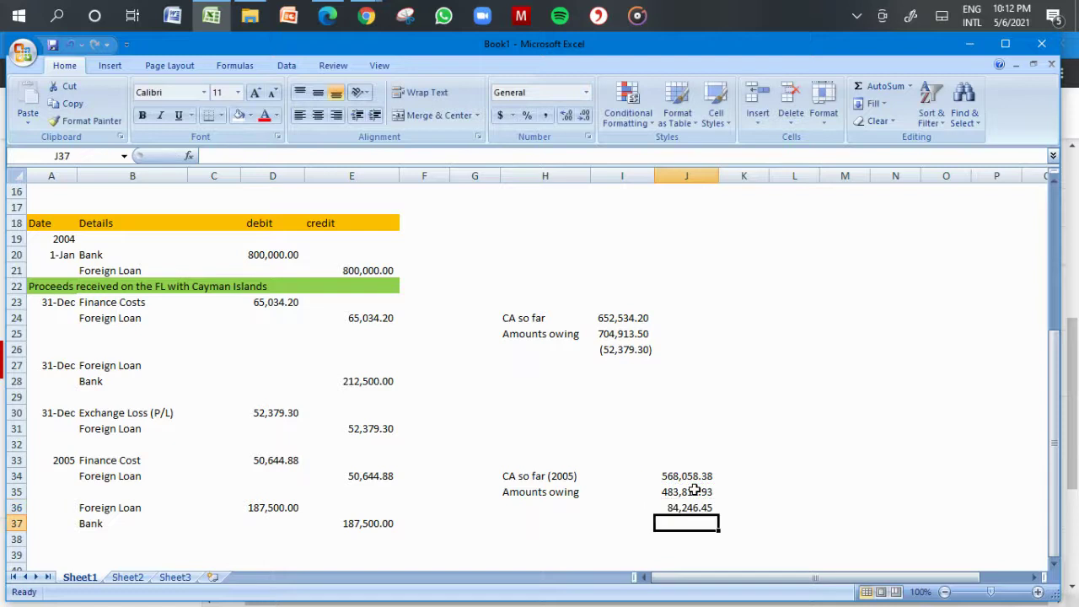
pyautogui.press('Up')
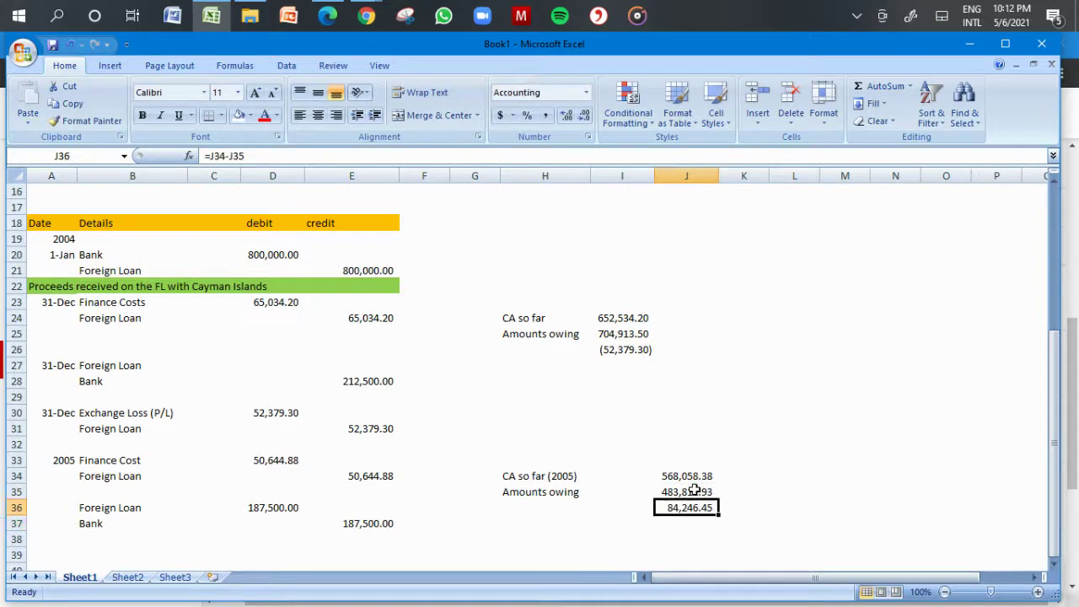
# - Enter the debit account Foreign Loan in B39 for the 2005 exchange difference, leaving row 38 blank
pyautogui.press('Left')
pyautogui.press('Left')
pyautogui.press('Left')
pyautogui.press('Left')
pyautogui.press('Left')
pyautogui.press('Down')
pyautogui.press('Down')
pyautogui.press('Down')
pyautogui.press('Down')
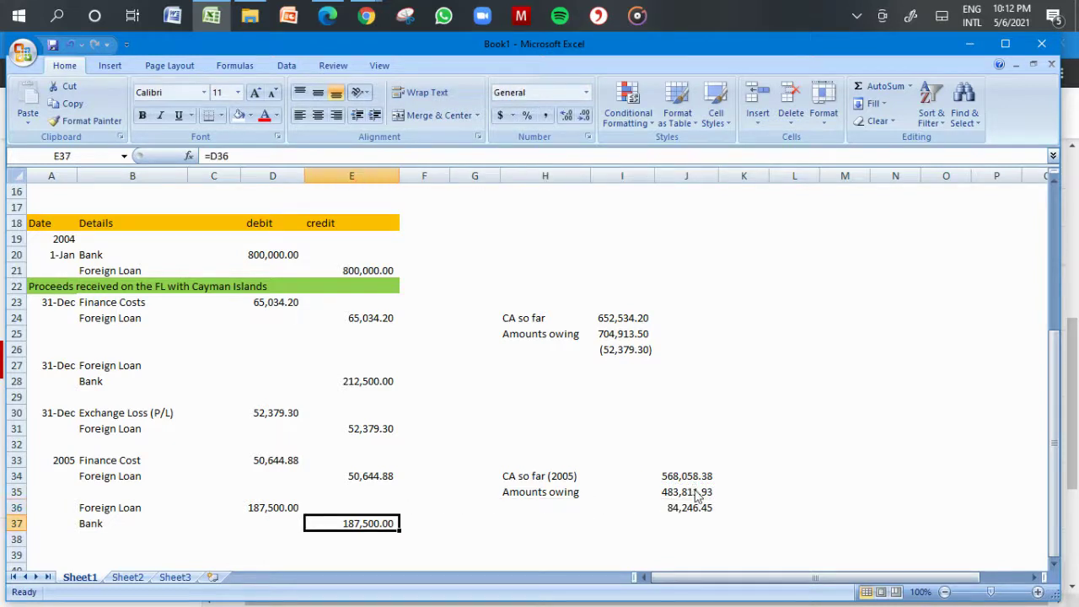
pyautogui.press('Down')
pyautogui.press('Up')
pyautogui.press('Up')
pyautogui.press('Left')
pyautogui.press('Left')
pyautogui.press('Left')
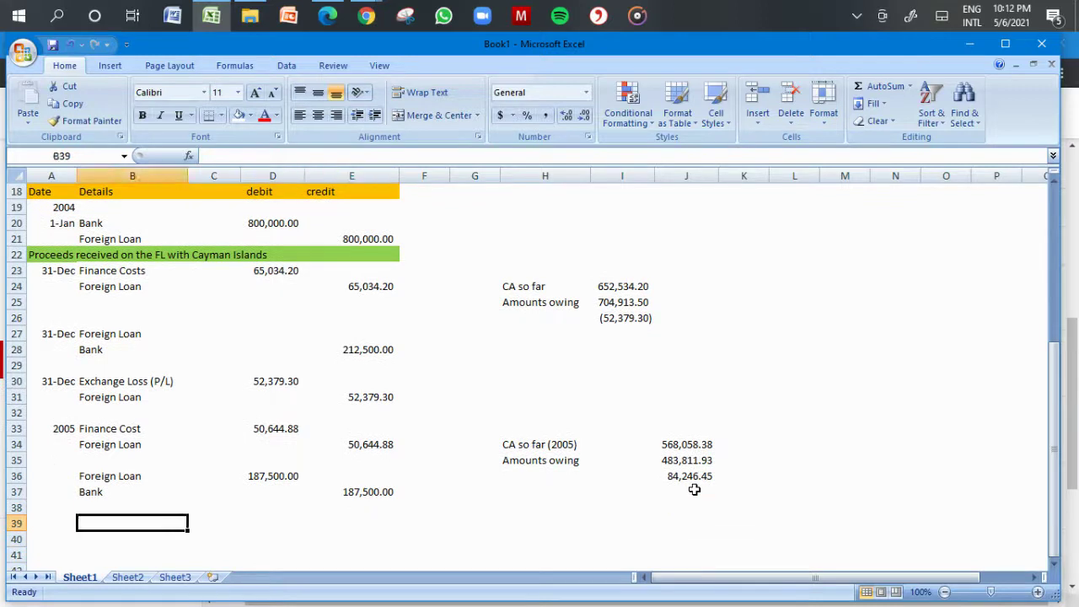
pyautogui.write('Foreign')
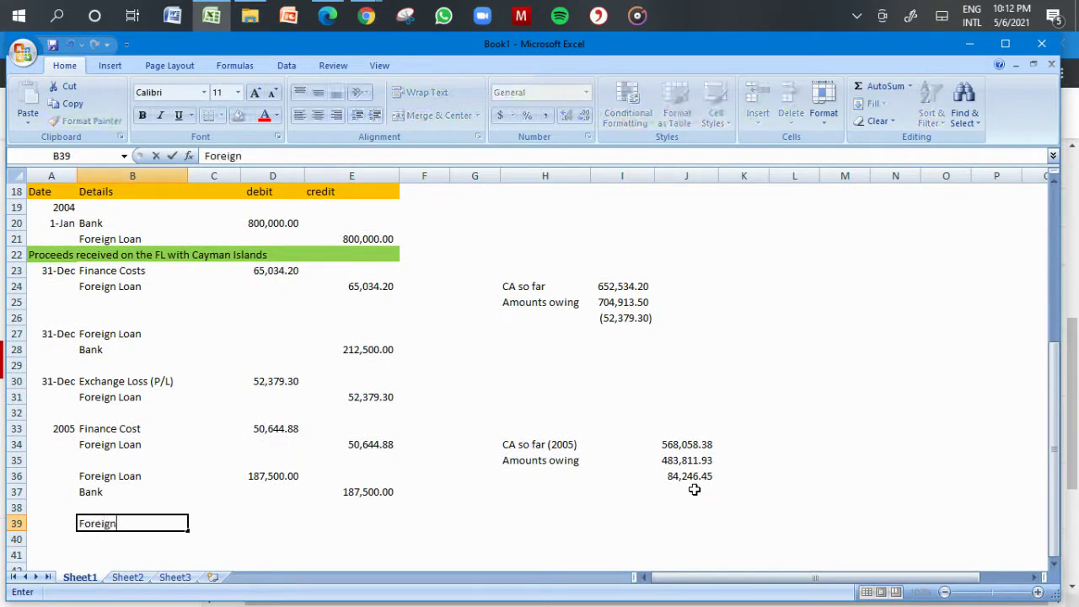
pyautogui.write(' LAON')
pyautogui.press('BackSpace')
pyautogui.press('BackSpace')
pyautogui.press('BackSpace')
pyautogui.write('oan')
# - Set the Foreign Loan debit in D39 equal to the exchange difference in J36
pyautogui.press('Right')
pyautogui.press('Right')
pyautogui.write('=')
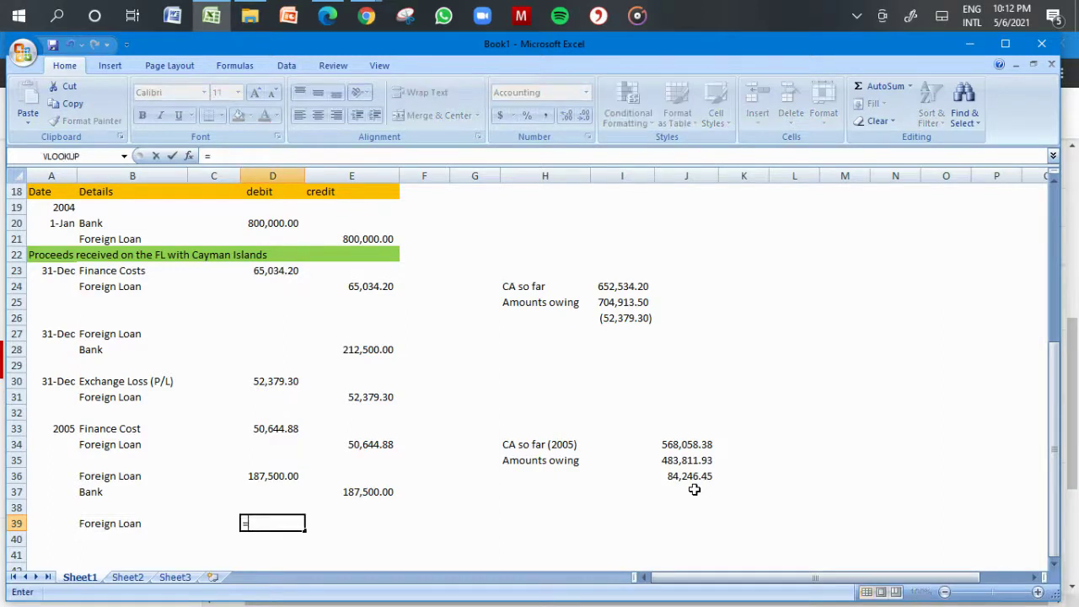
pyautogui.click(687, 478)
pyautogui.press('Return')
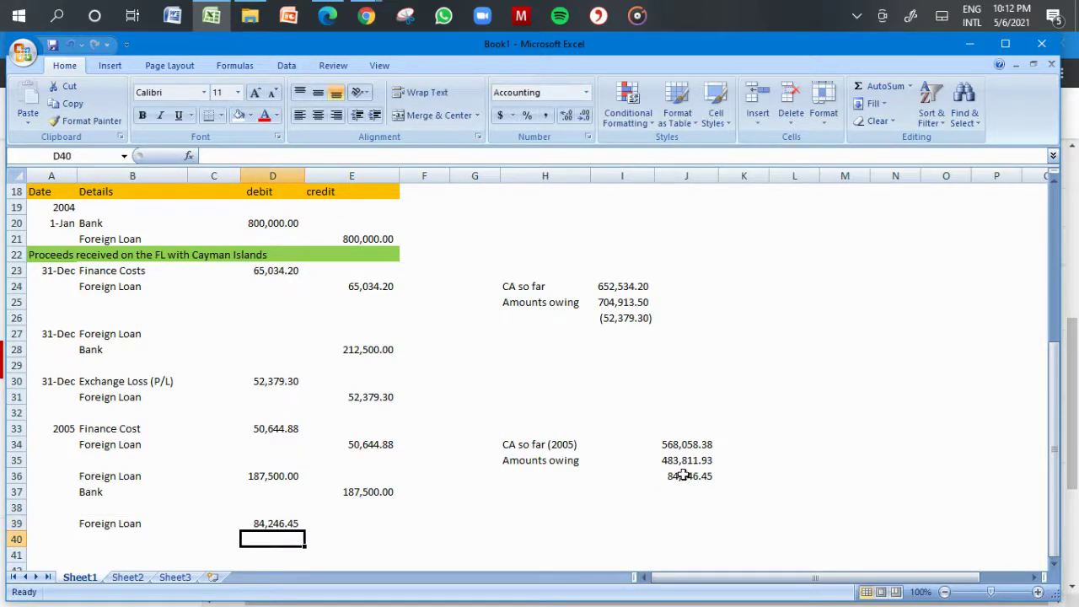
# - Enter the credit account Exchange Gain in B40, directly below the Foreign Loan debit
pyautogui.press('Left')
pyautogui.press('Left')
pyautogui.press('Left')
pyautogui.press('Right')
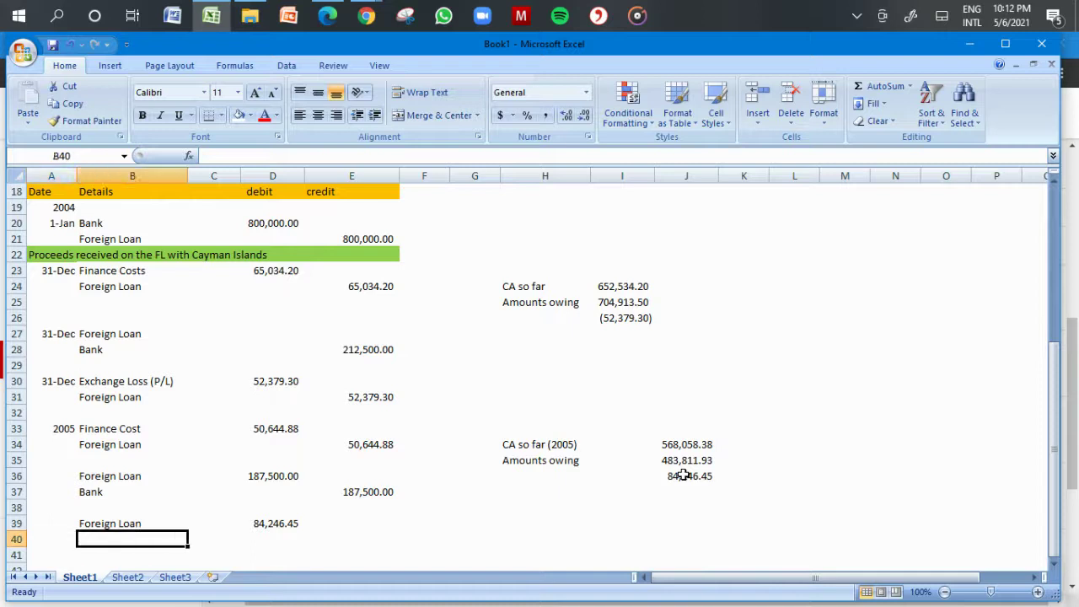
pyautogui.write('Exchan')
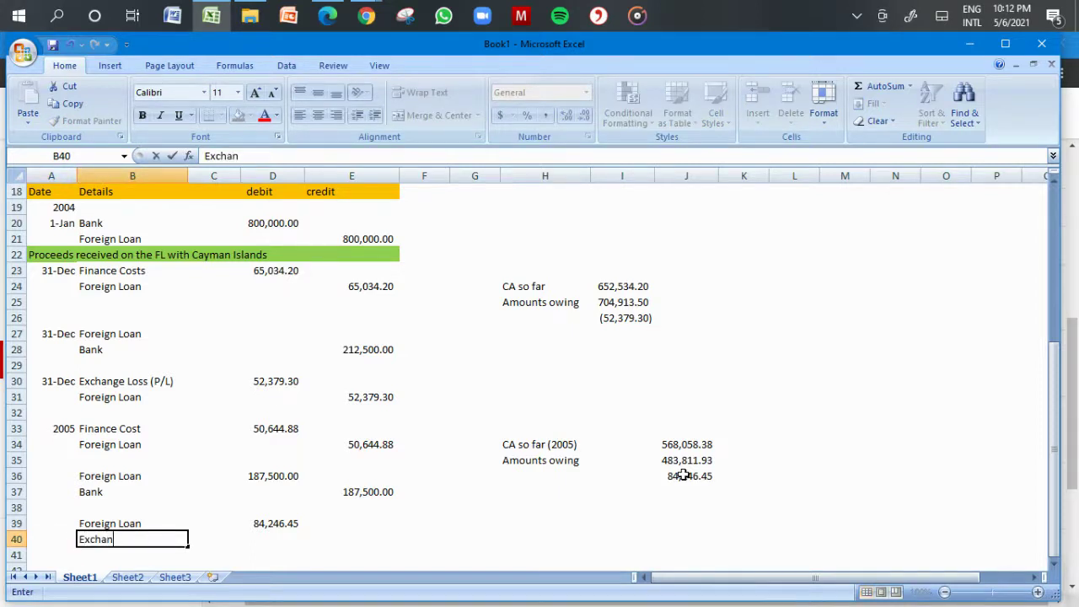
pyautogui.write('ge Gain')
# - Set the Exchange Gain credit in E40 equal to the Foreign Loan debit in D39
pyautogui.press('Right')
pyautogui.press('Right')
pyautogui.press('Right')
pyautogui.write('=')
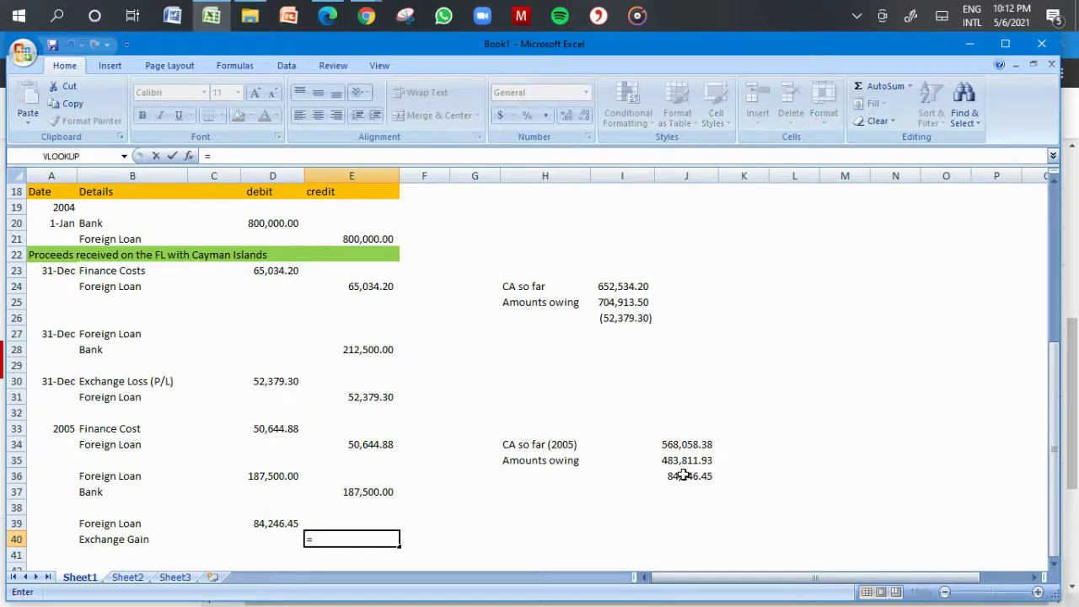
pyautogui.click(284, 524)
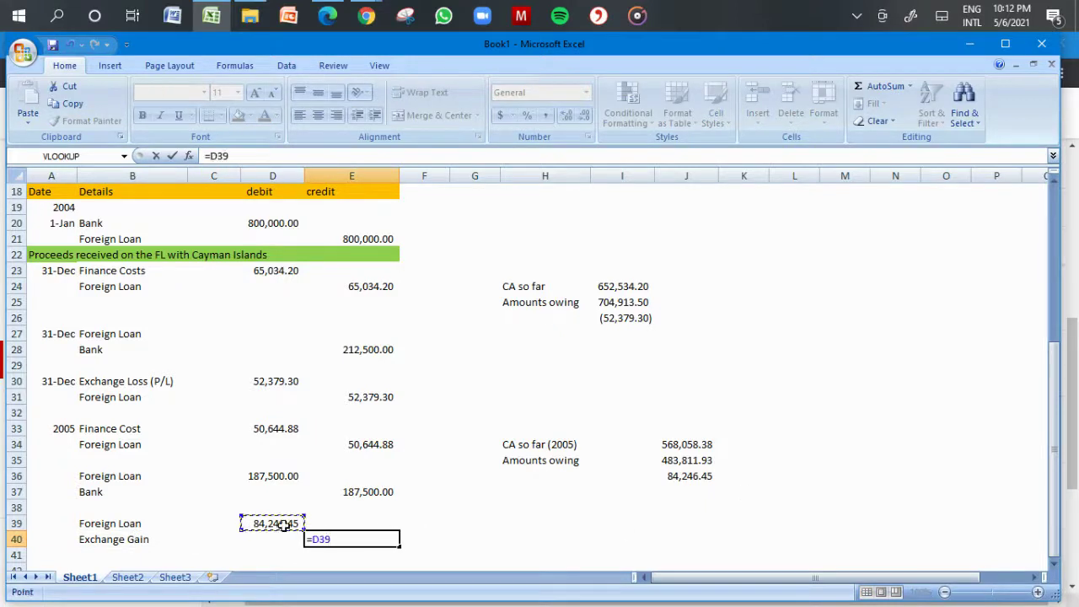
pyautogui.press('Return')
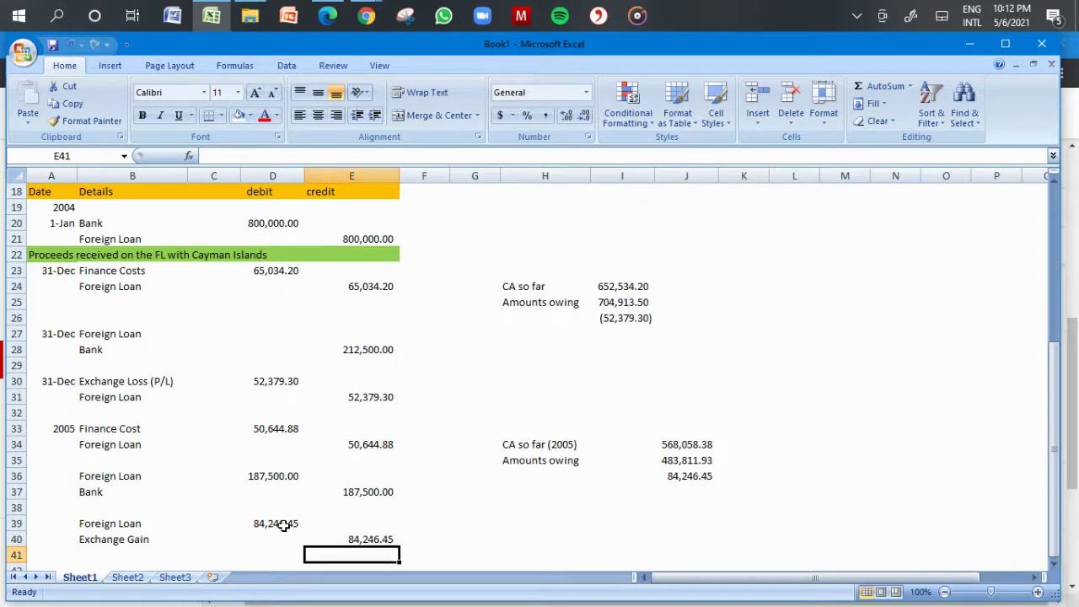
# - Review the completed 2005 journal entries, the loan amortisation table and the numbered procedure notes above it
pyautogui.press('Left')
pyautogui.press('Left')
pyautogui.press('Left')
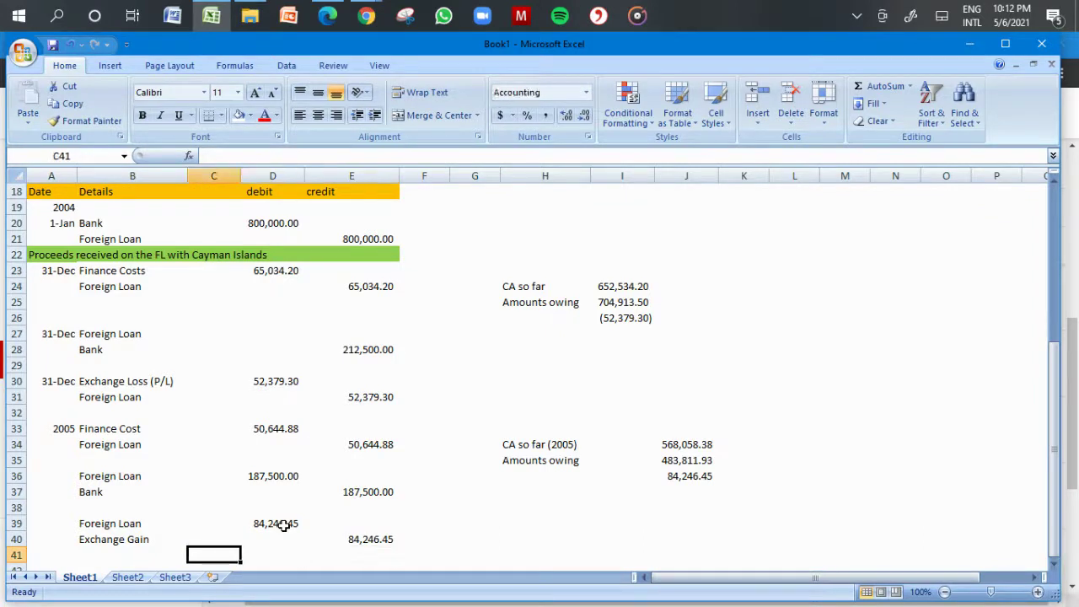
pyautogui.press('Down')
pyautogui.click(487, 447)
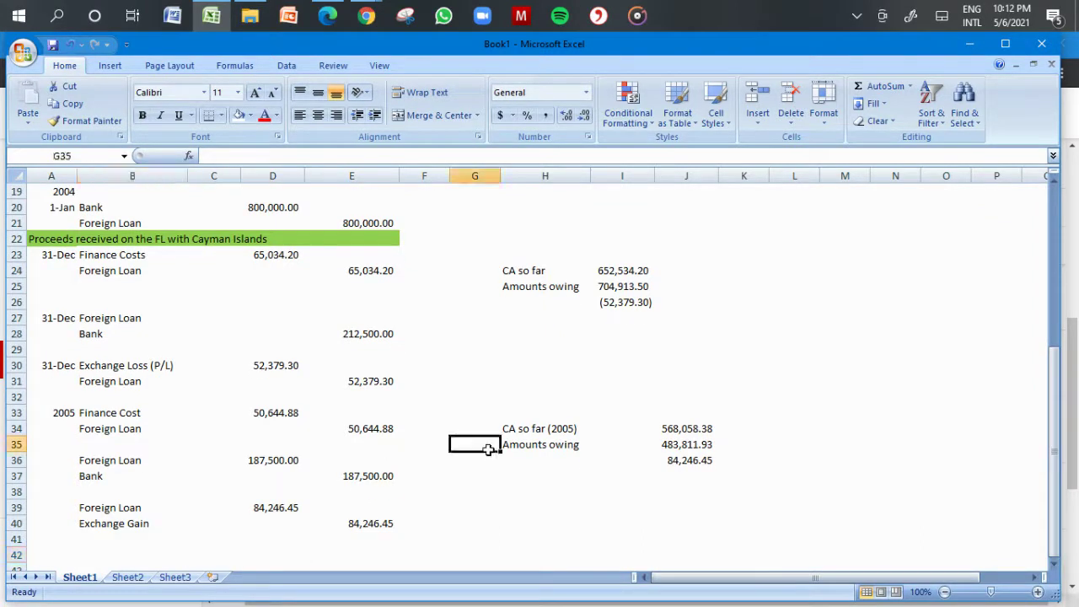
pyautogui.click(180, 474)
pyautogui.moveTo(1060, 377); pyautogui.dragTo(1059, 369)
pyautogui.click(587, 358)
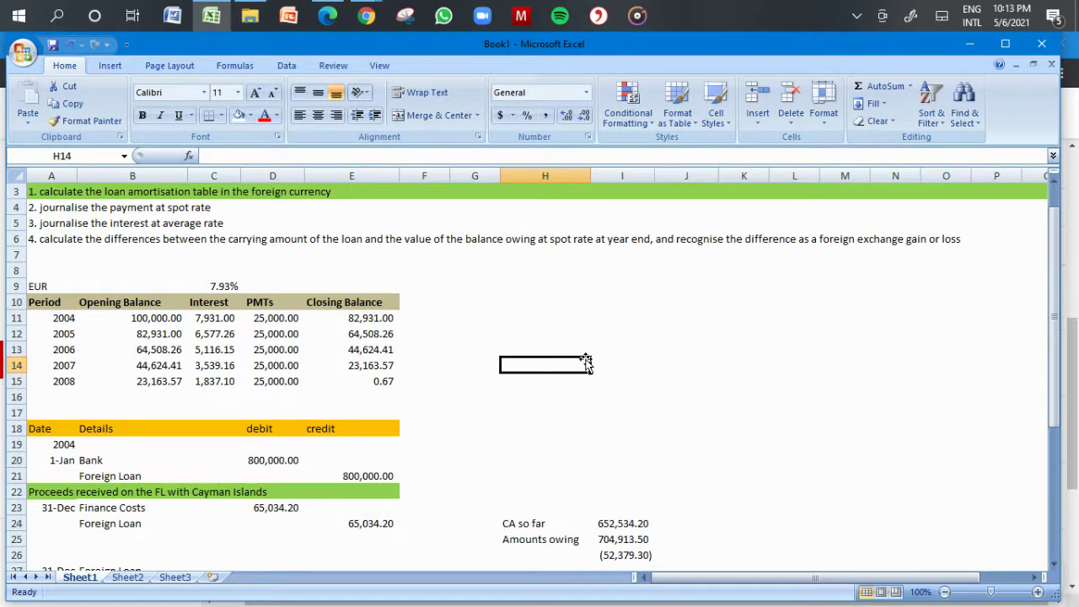
pyautogui.click(535, 313)
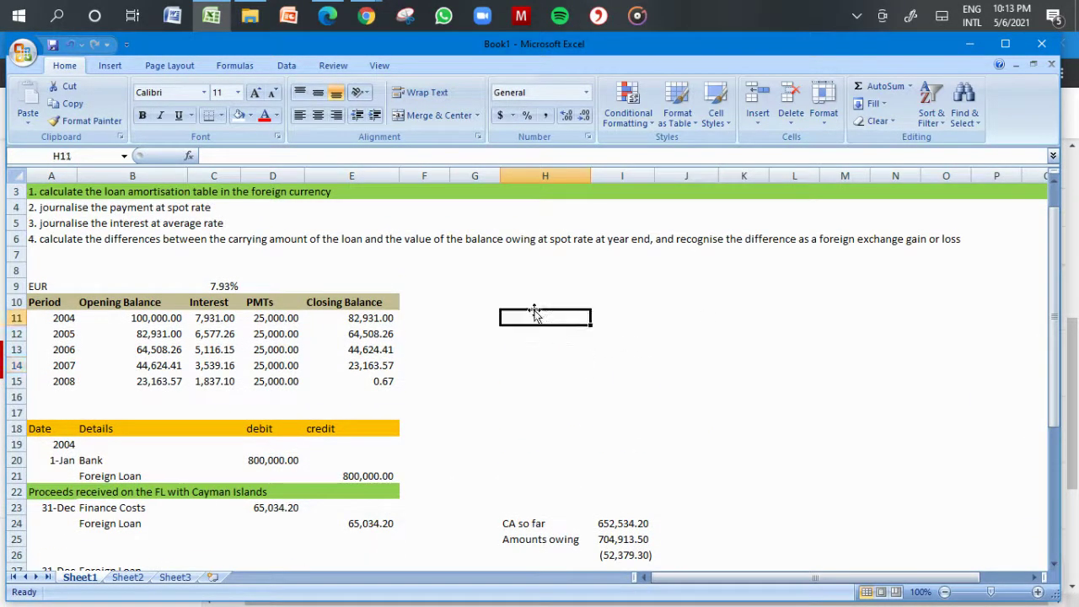
pyautogui.click(496, 269)
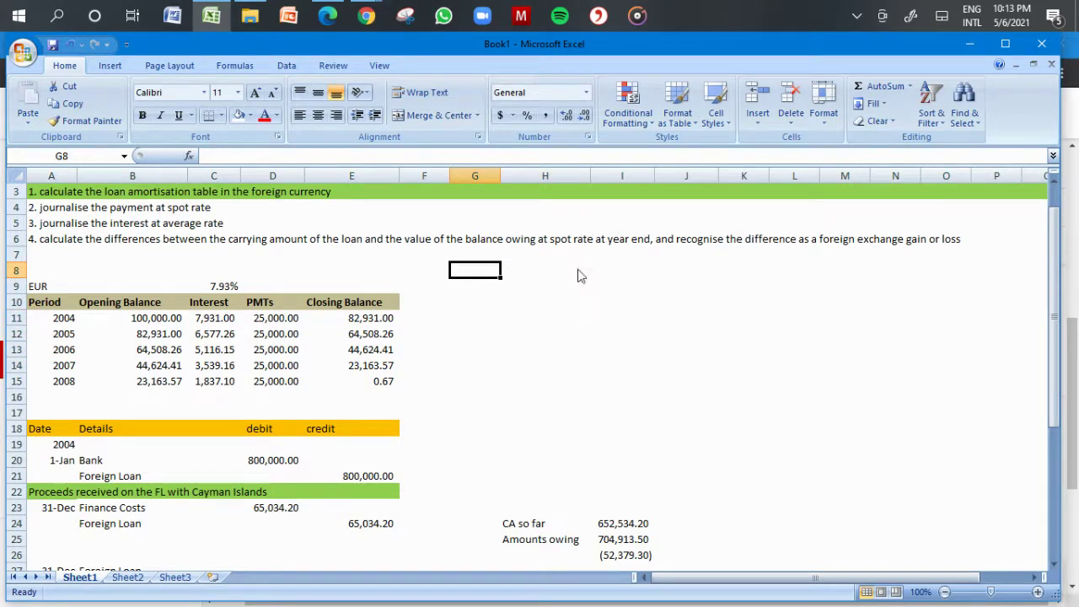
# - Switch to Chrome and view the channel content page in YouTube Studio
pyautogui.click(365, 17)
pyautogui.click(297, 94)
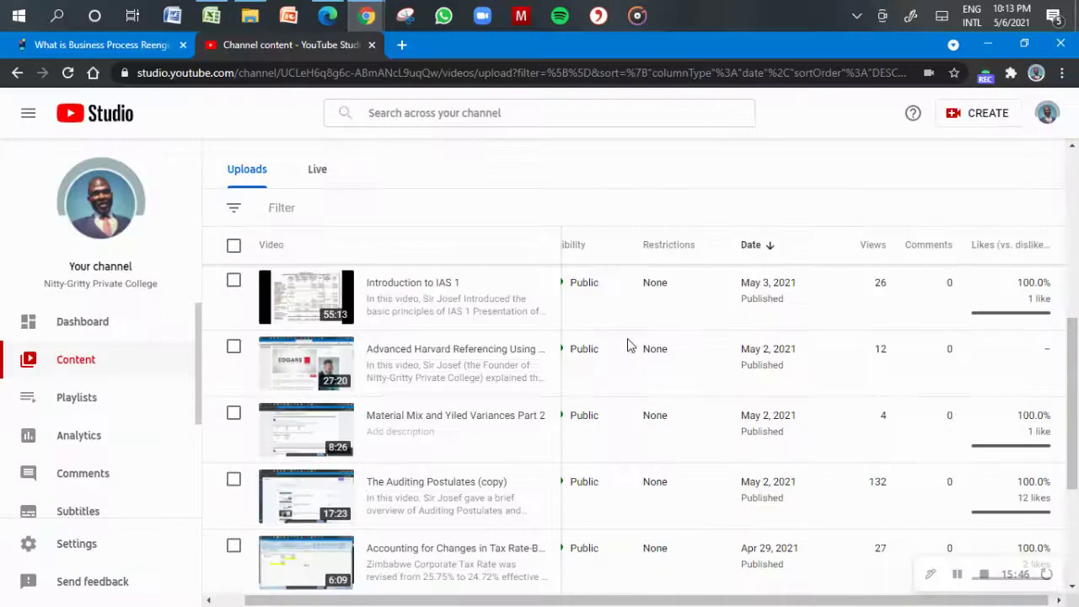